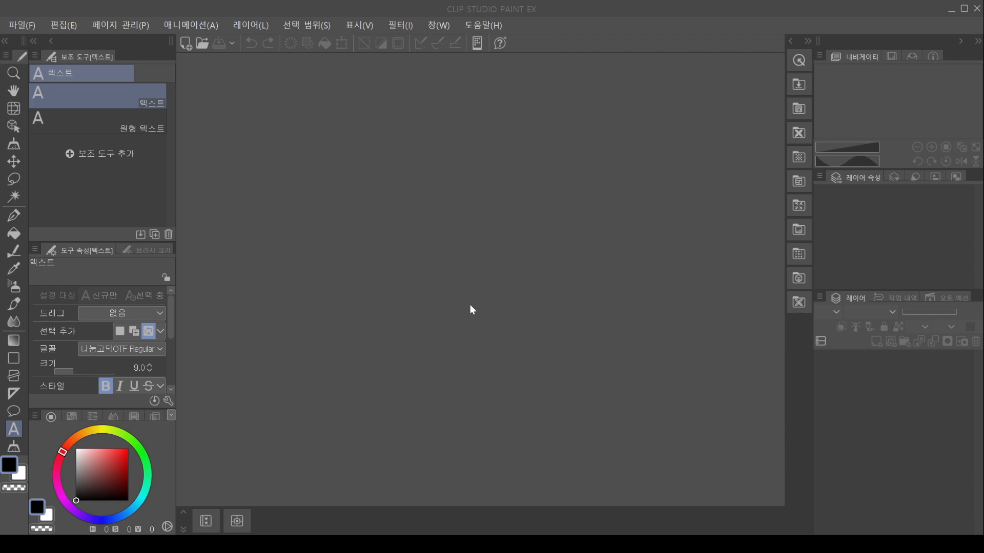
Switch to CLIP STUDIO and open the ASSETS material search page
click(19, 23)
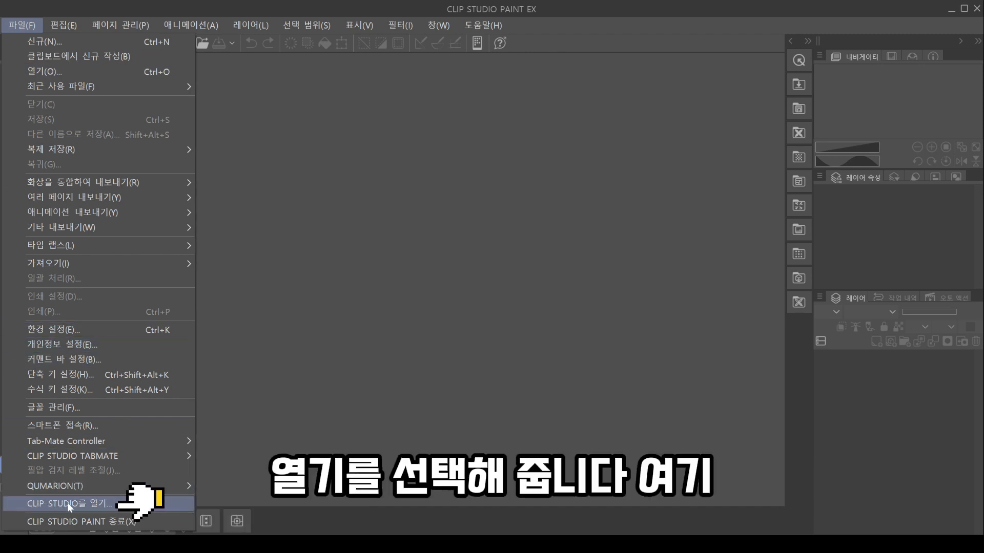
click(96, 503)
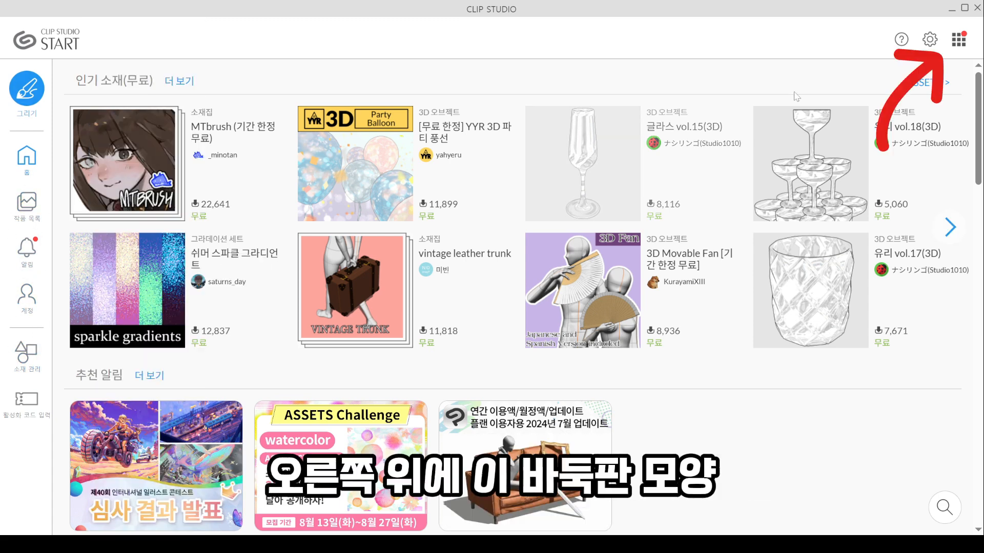
click(963, 45)
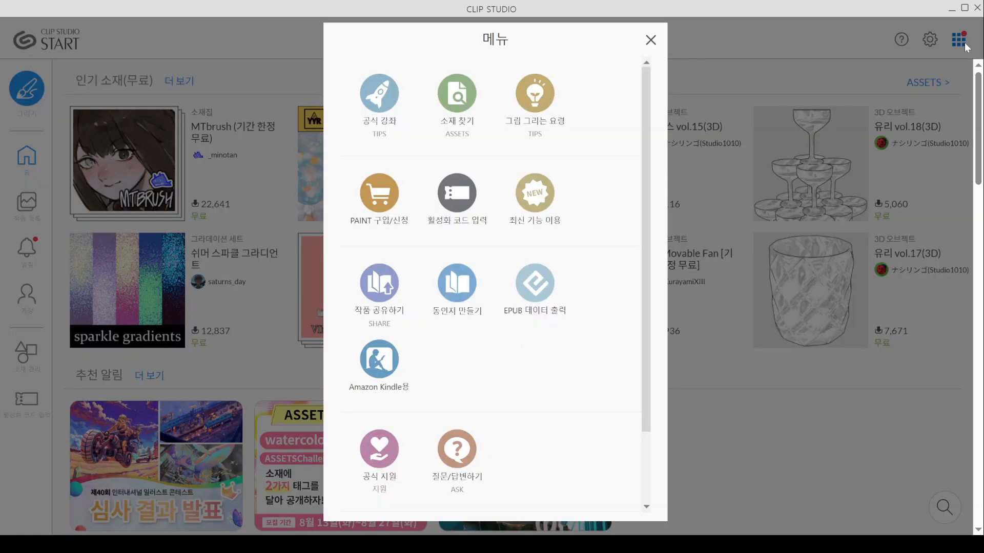
click(464, 100)
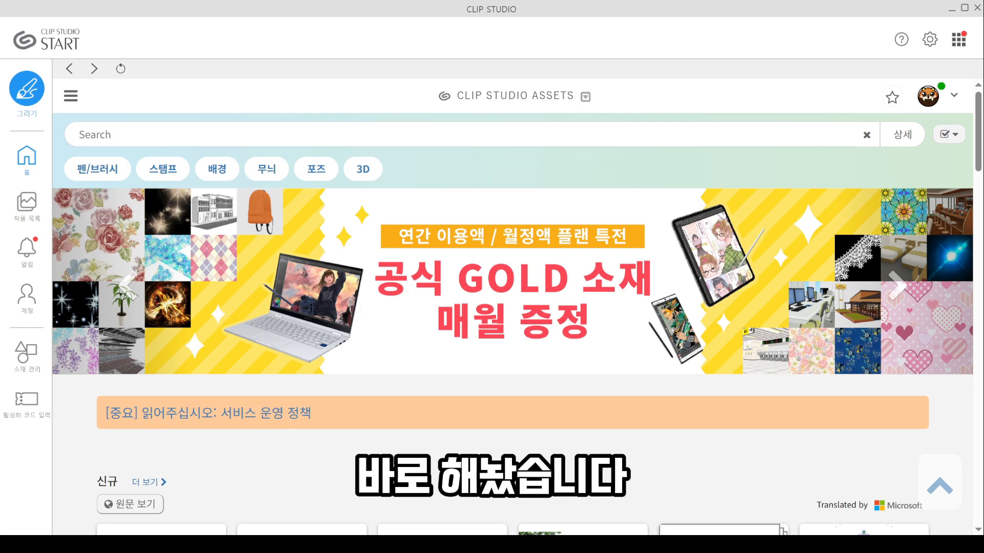
Search ASSETS for "시나" and open the "시나 PC워크스페이스 신버전" workspace page
text(시나)
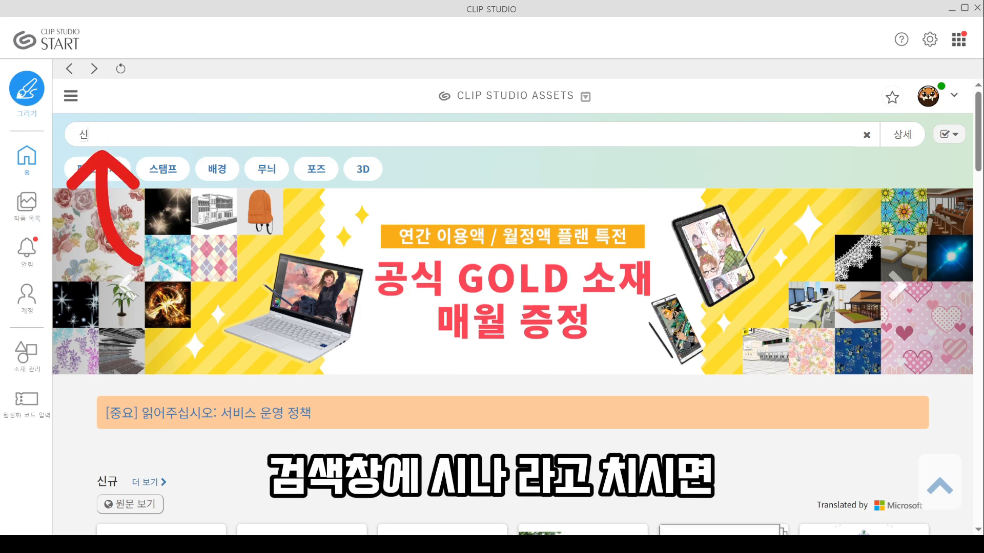
key(Return)
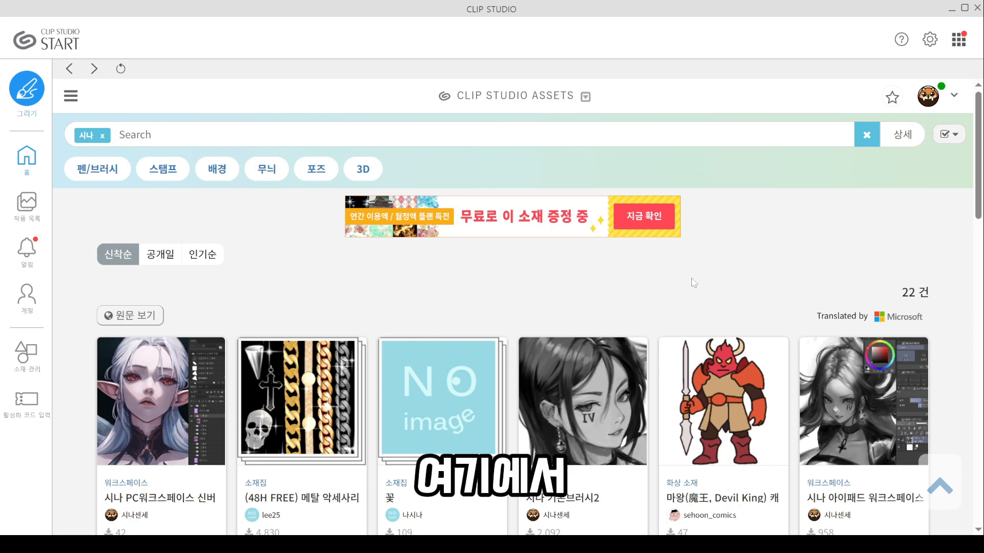
scroll(696, 282, down, 1)
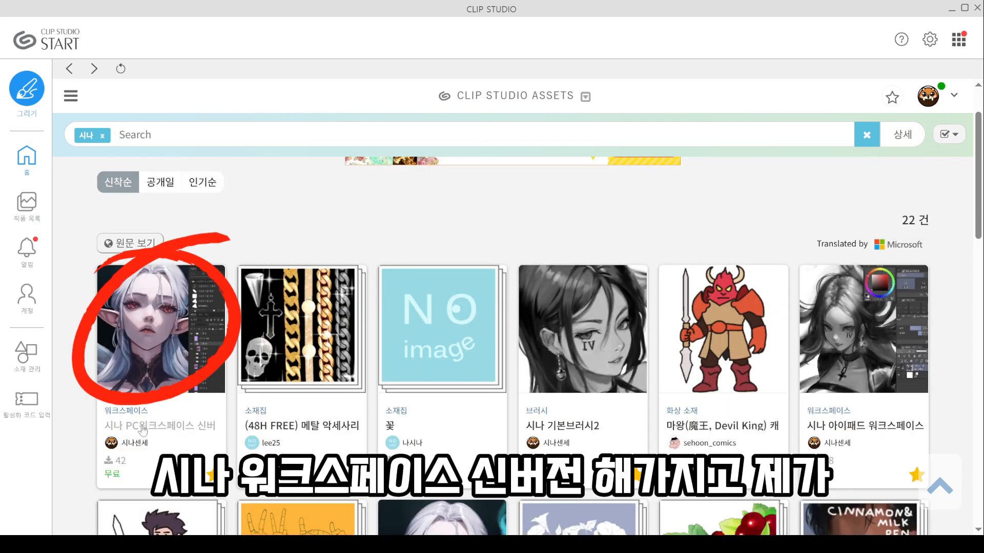
scroll(144, 230, down, 1)
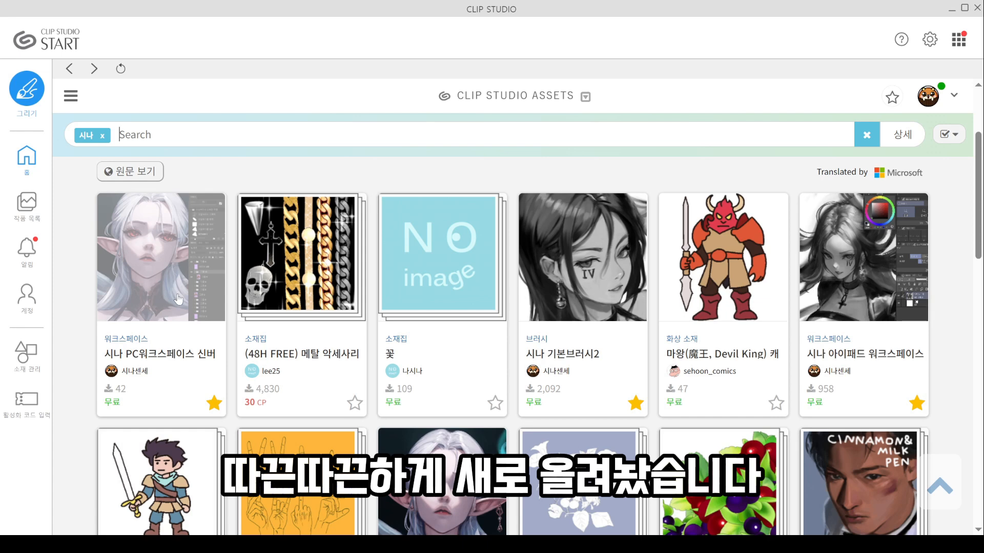
scroll(162, 293, up, 1)
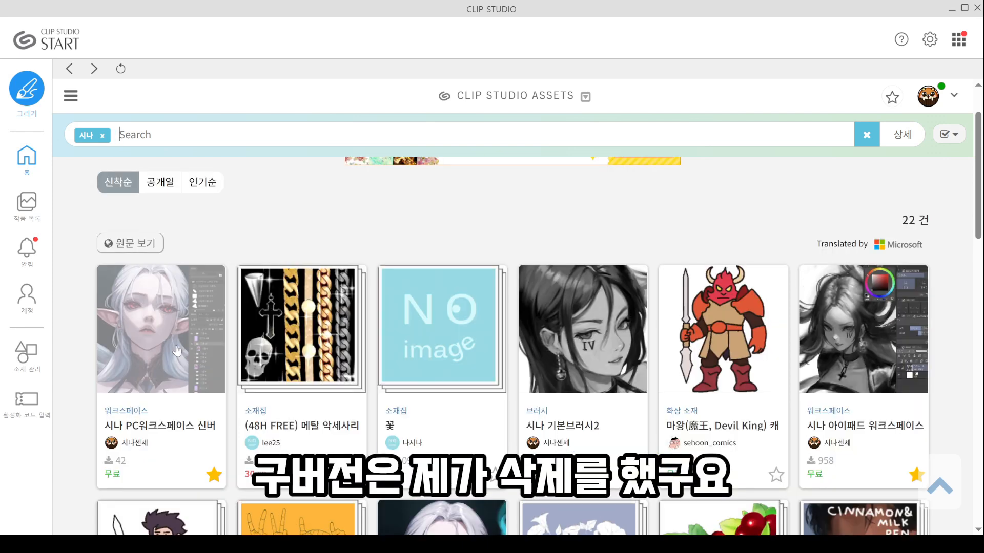
click(150, 338)
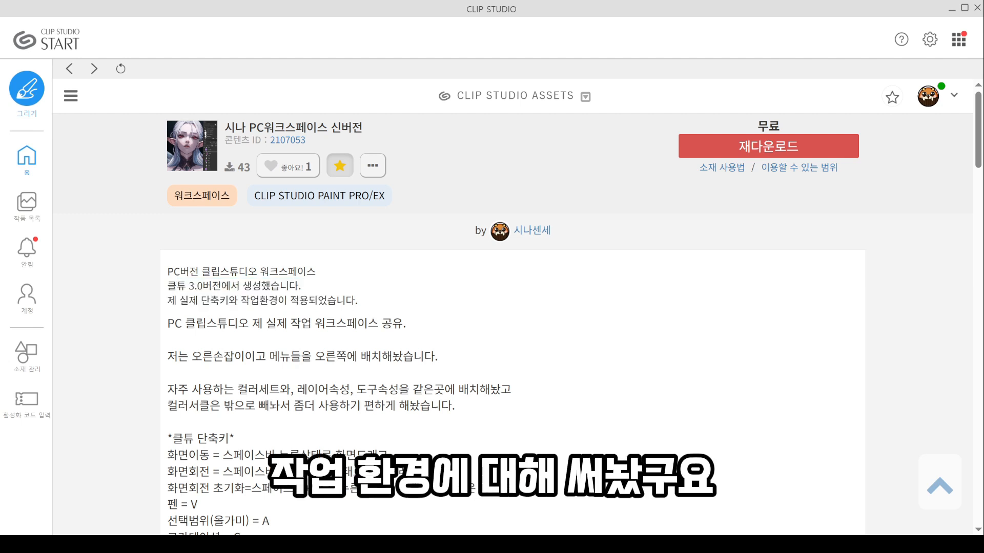
Read the workspace description on menu placement, the color set, layer property, tool property and color circle layout
scroll(513, 359, down, 1)
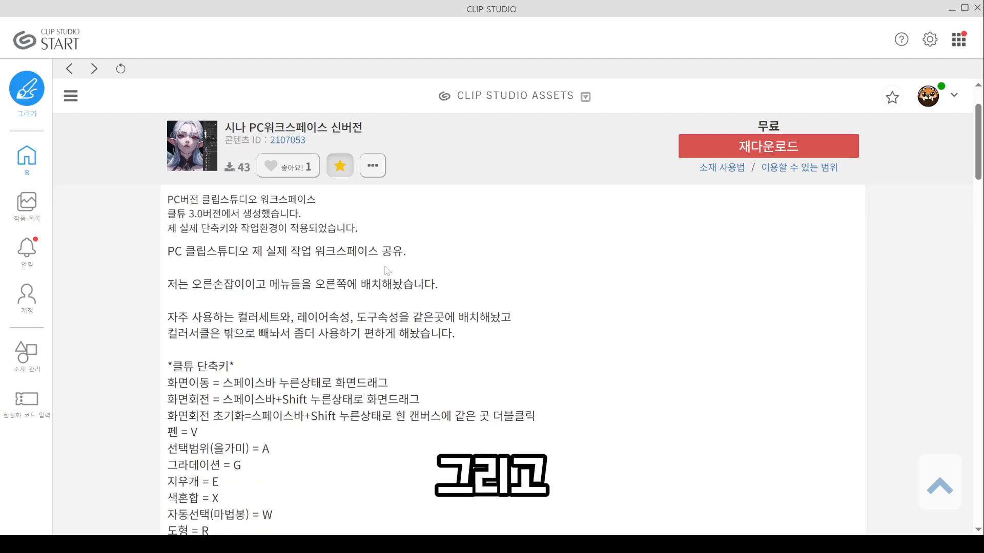
drag(178, 318, 410, 317)
click(411, 318)
drag(318, 333, 409, 333)
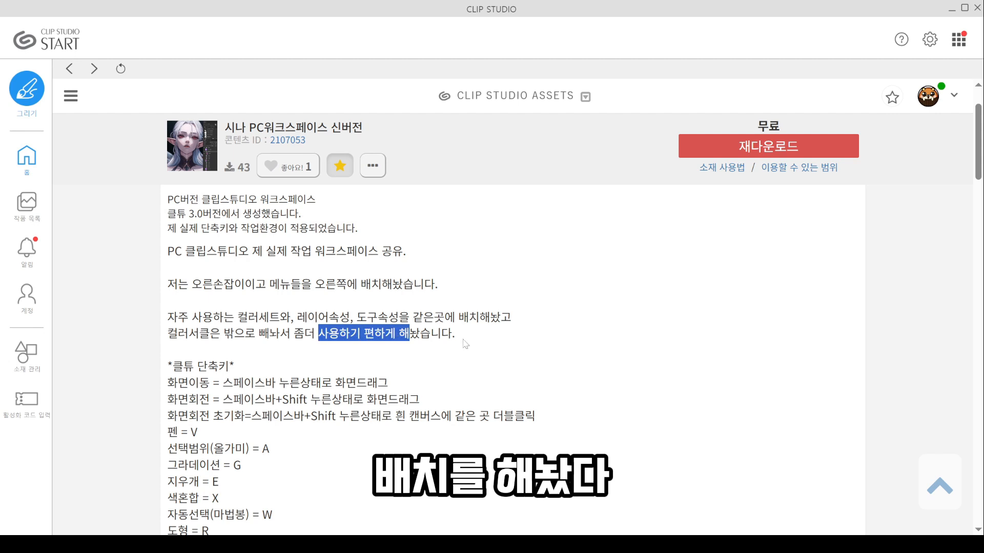
click(465, 343)
drag(301, 284, 358, 284)
click(358, 284)
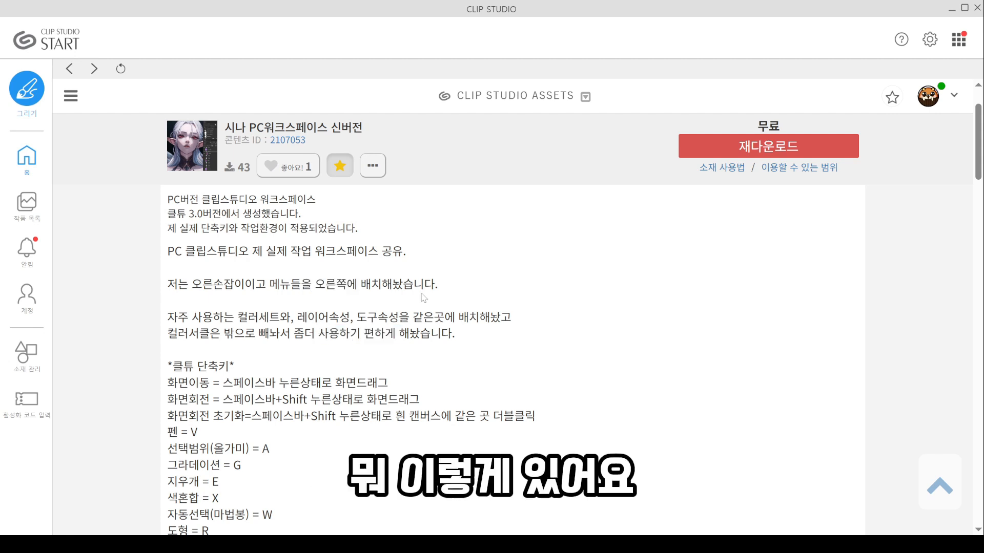
Examine the list of shortcut keys assigned in the workspace description
scroll(425, 299, down, 2)
drag(167, 311, 393, 365)
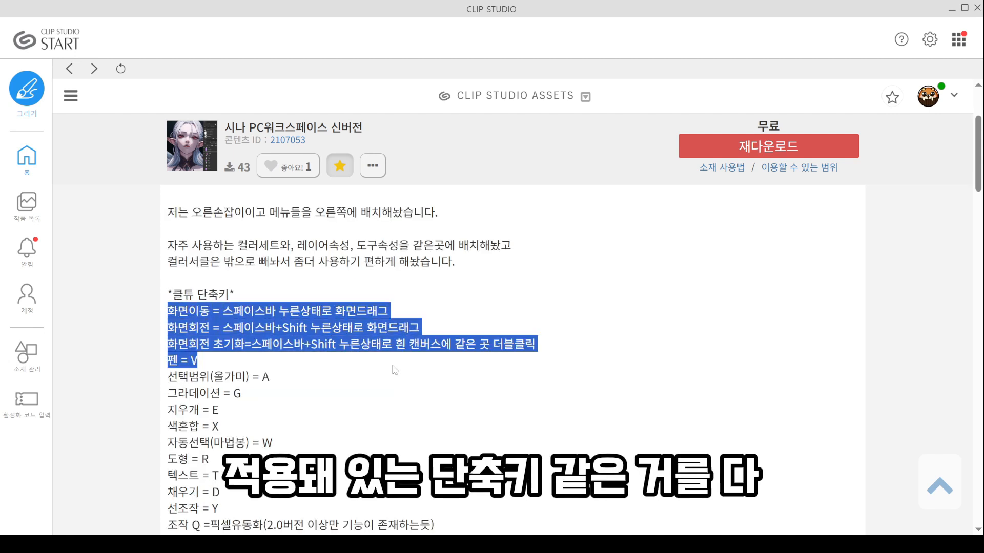
click(393, 366)
scroll(369, 374, down, 4)
scroll(389, 362, down, 6)
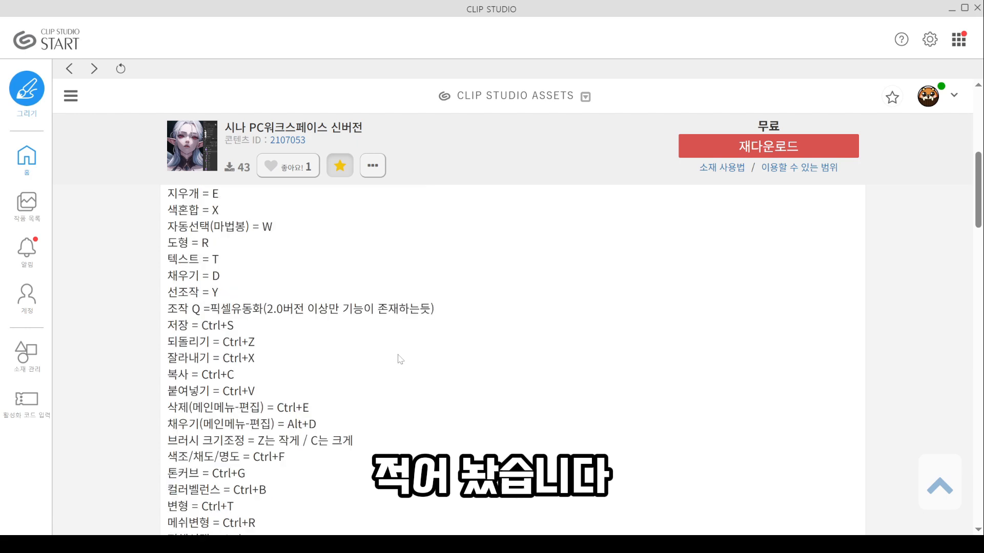
drag(272, 461, 242, 449)
scroll(266, 458, up, 1)
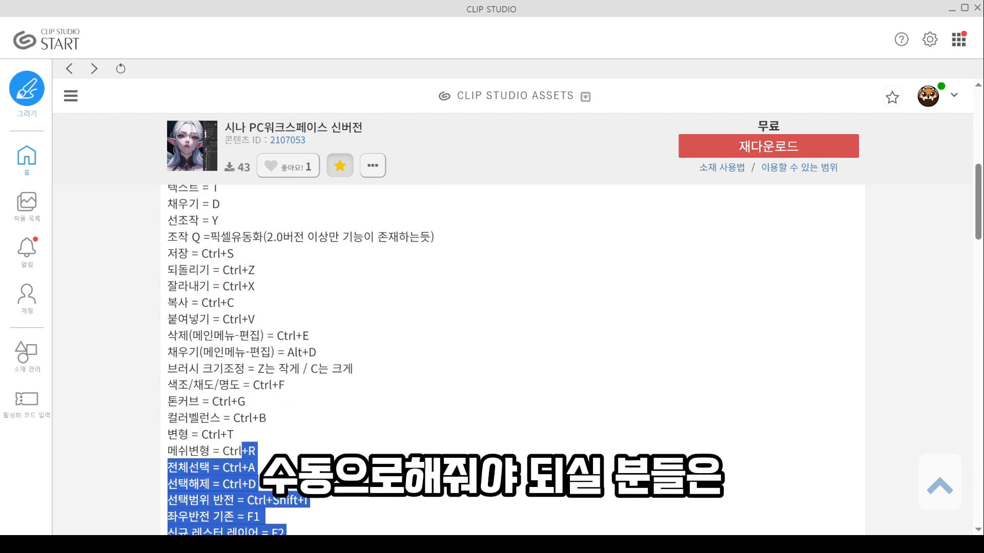
click(274, 404)
scroll(274, 404, up, 2)
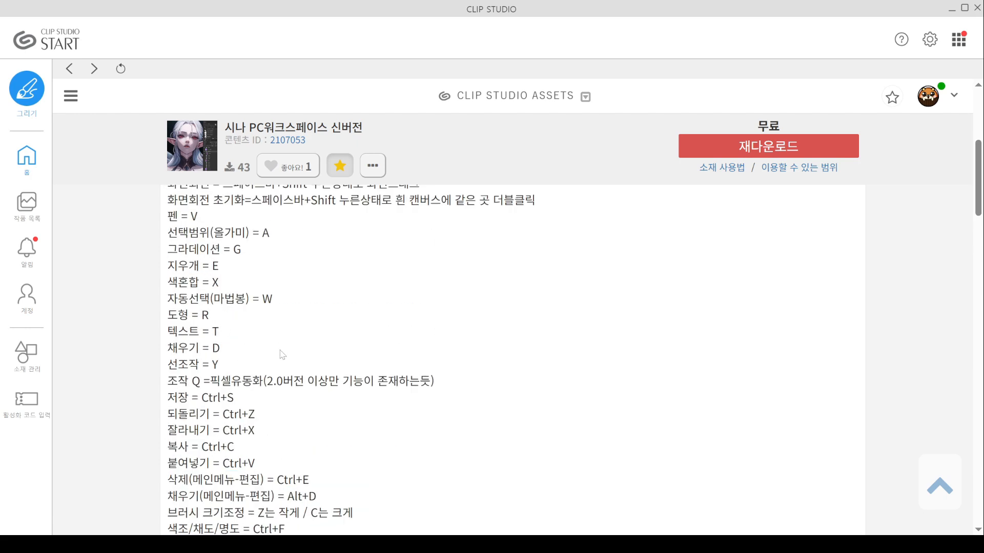
scroll(296, 354, up, 4)
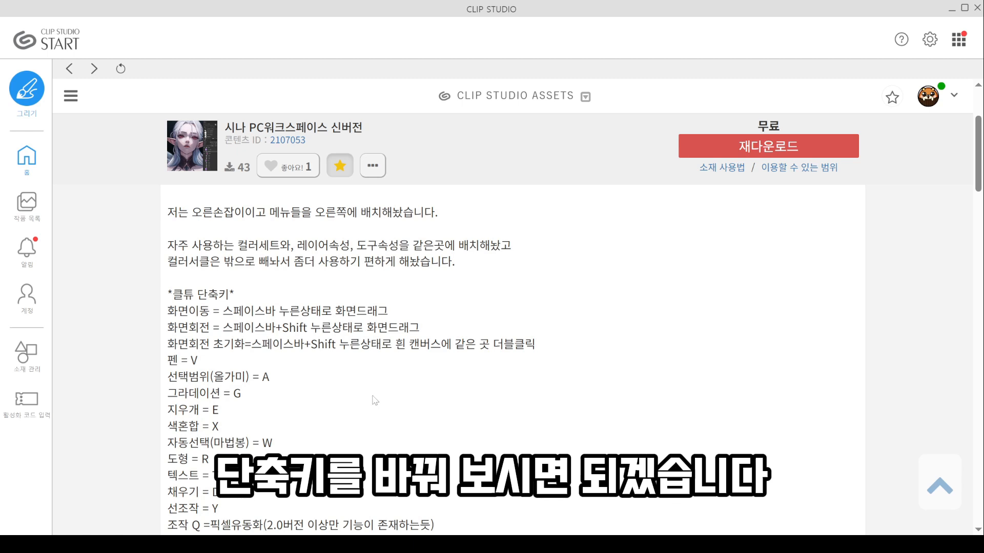
Download the "시나 PC워크스페이스 신버전" workspace again and switch to CLIP STUDIO PAINT
scroll(375, 400, up, 4)
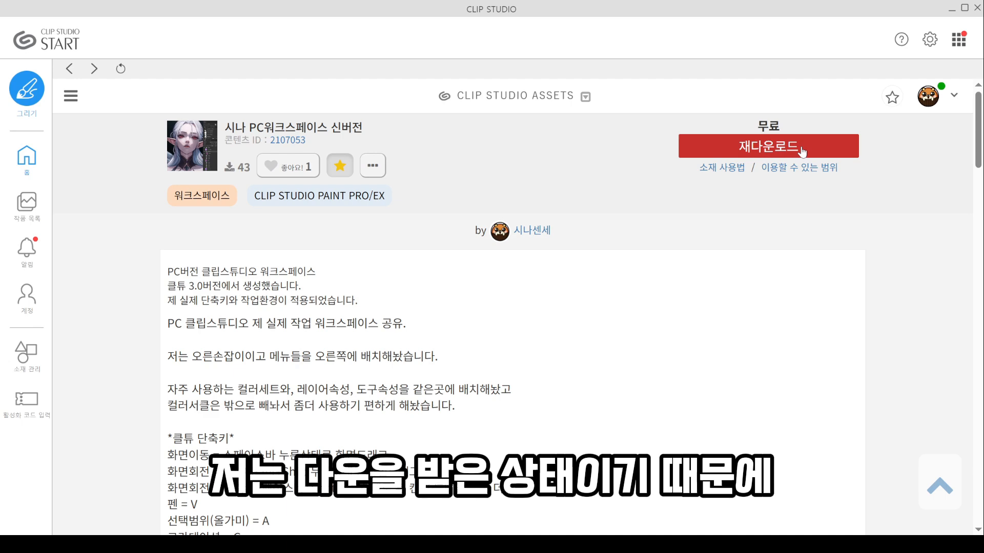
click(770, 147)
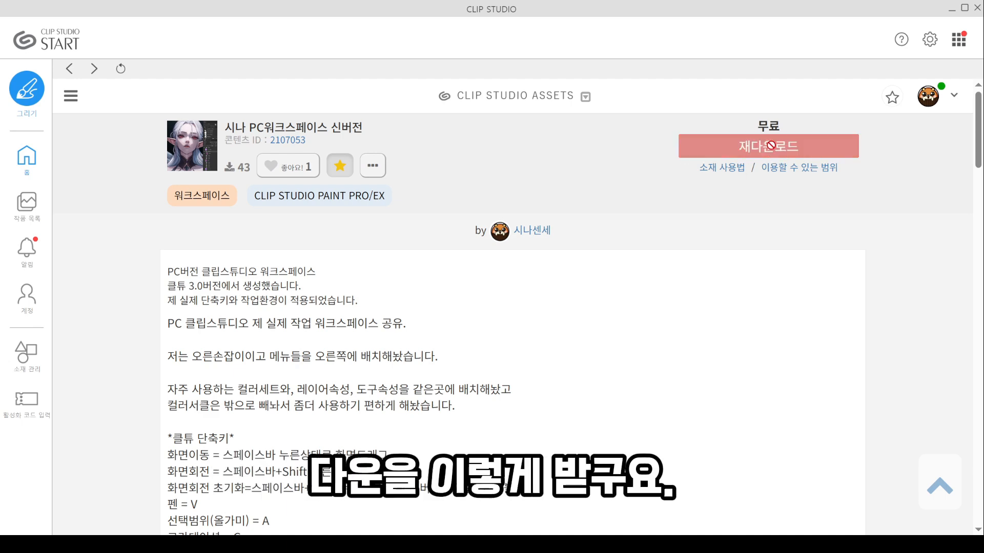
click(546, 215)
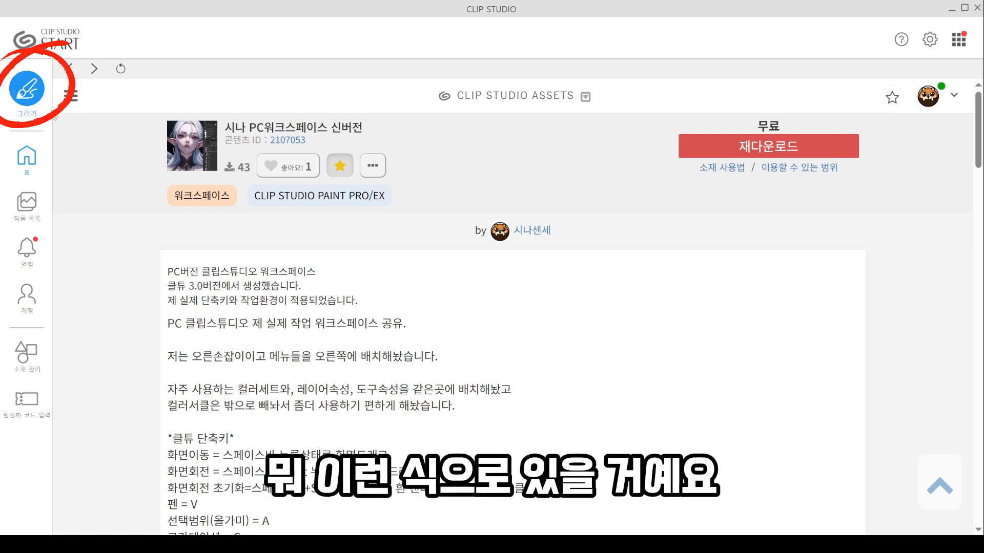
click(30, 100)
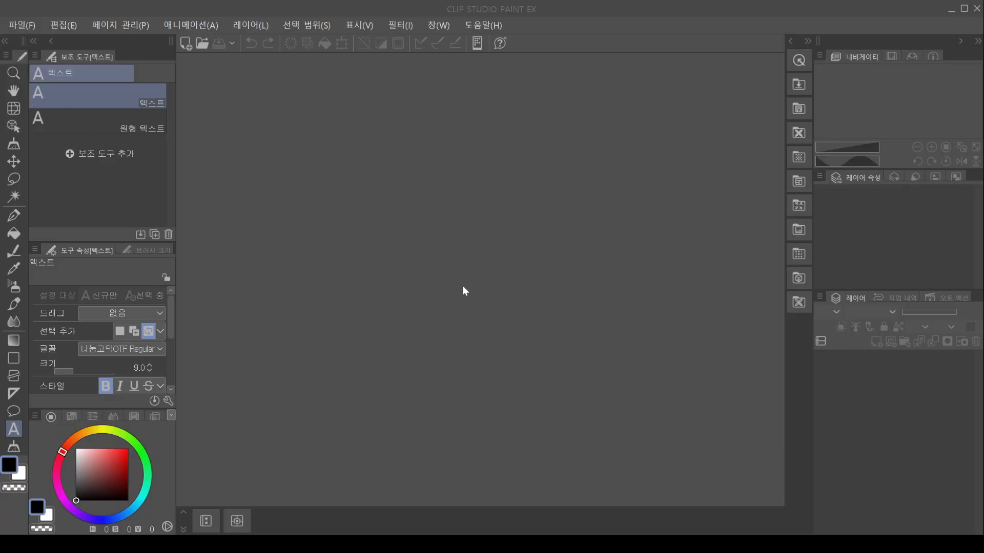
Create a new color illustration canvas 6000 px wide and 4000 px high at a resolution of 300
key(ctrl+n)
drag(417, 77, 478, 89)
click(421, 223)
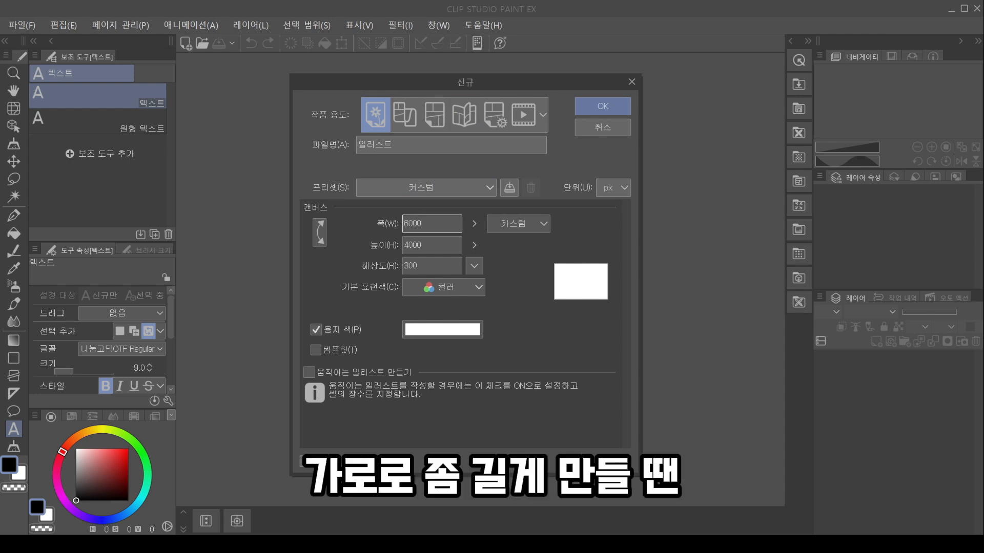
click(421, 245)
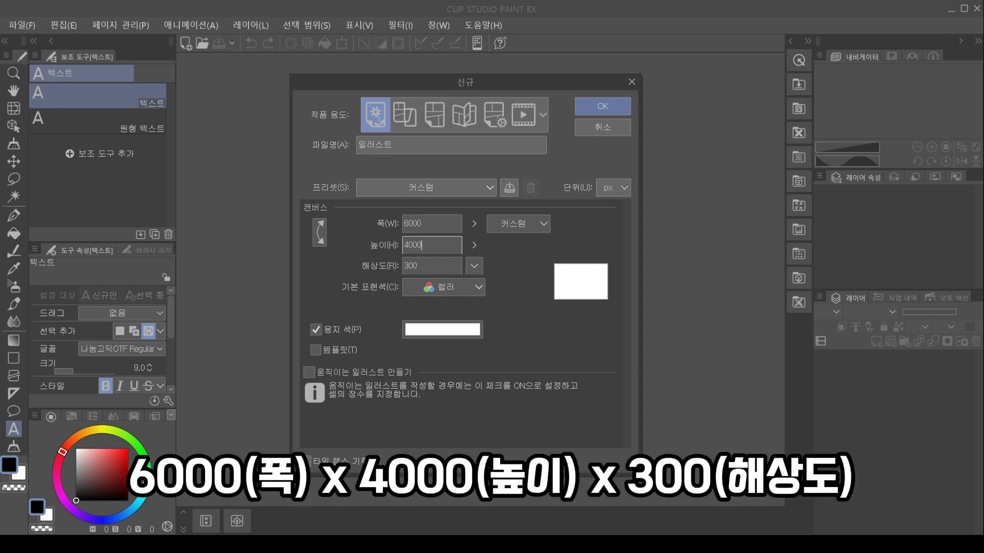
click(421, 266)
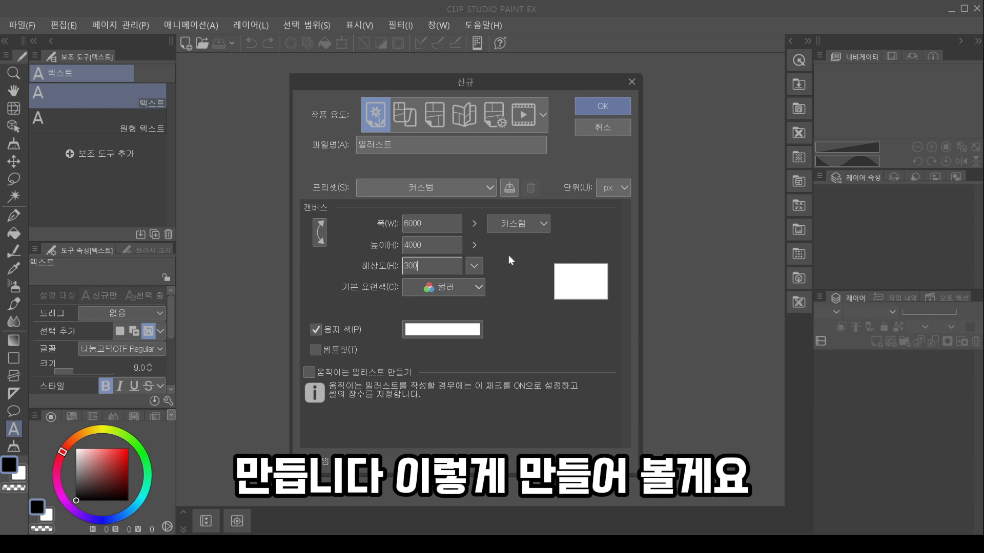
click(600, 107)
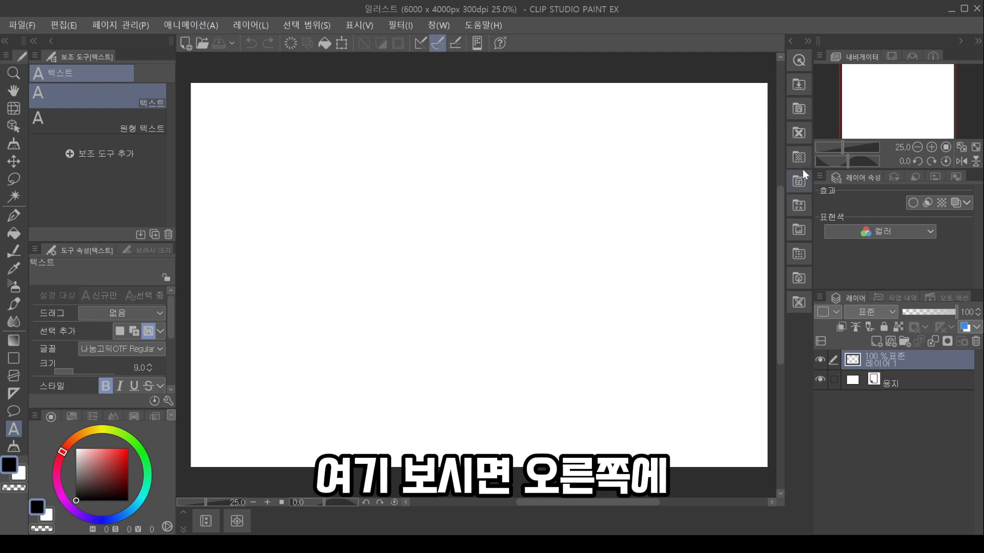
Show the downloaded materials and locate the Download folder in the material folder tree
click(797, 86)
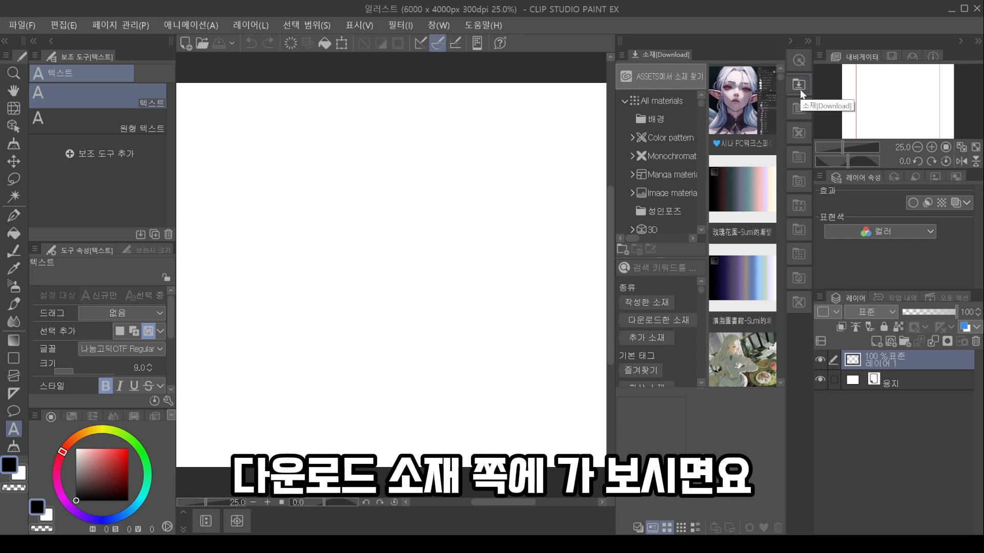
scroll(661, 154, down, 1)
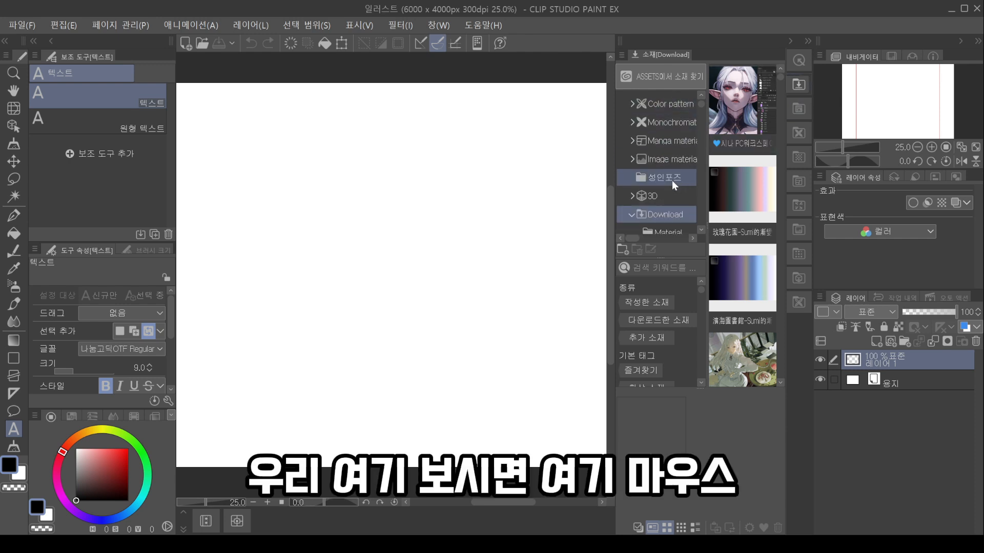
scroll(677, 179, up, 1)
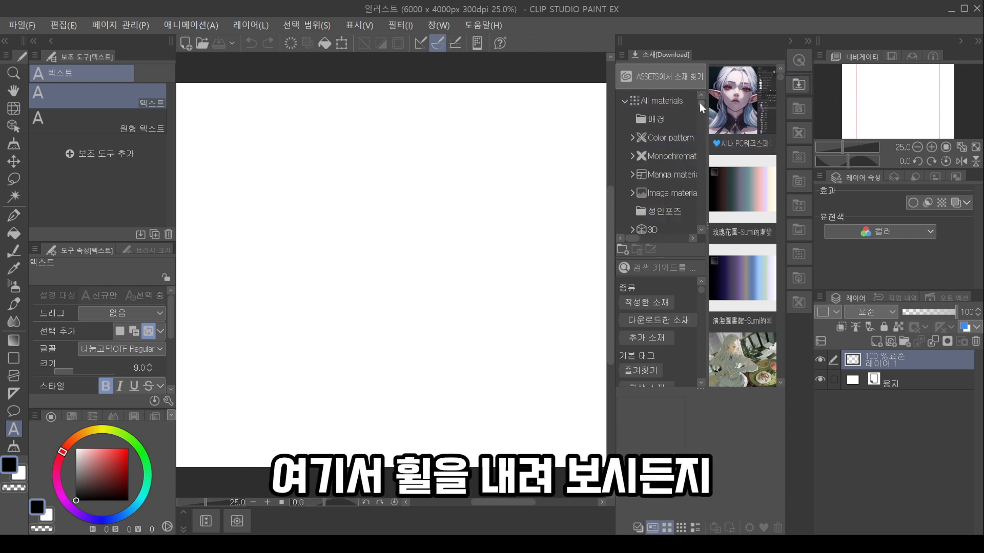
scroll(702, 230, down, 2)
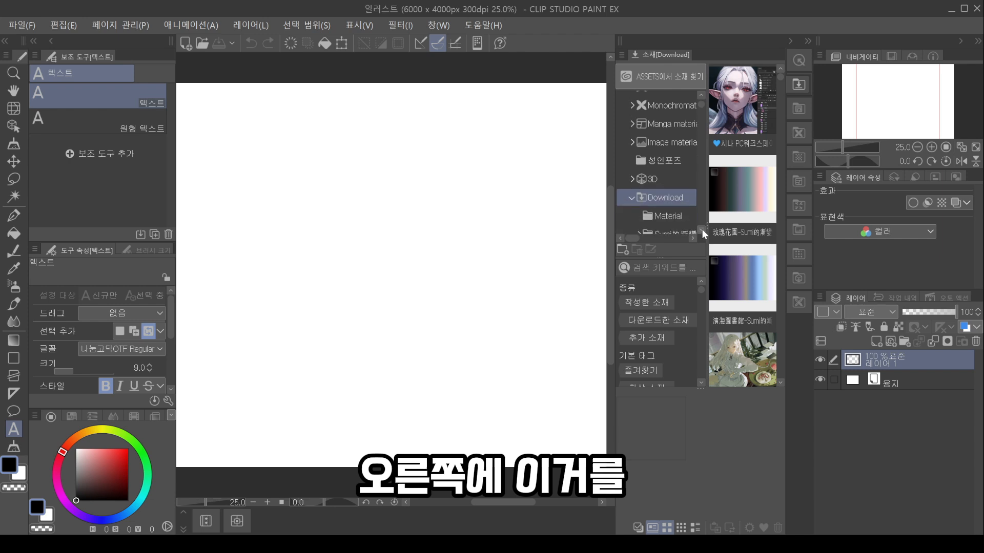
scroll(700, 106, up, 2)
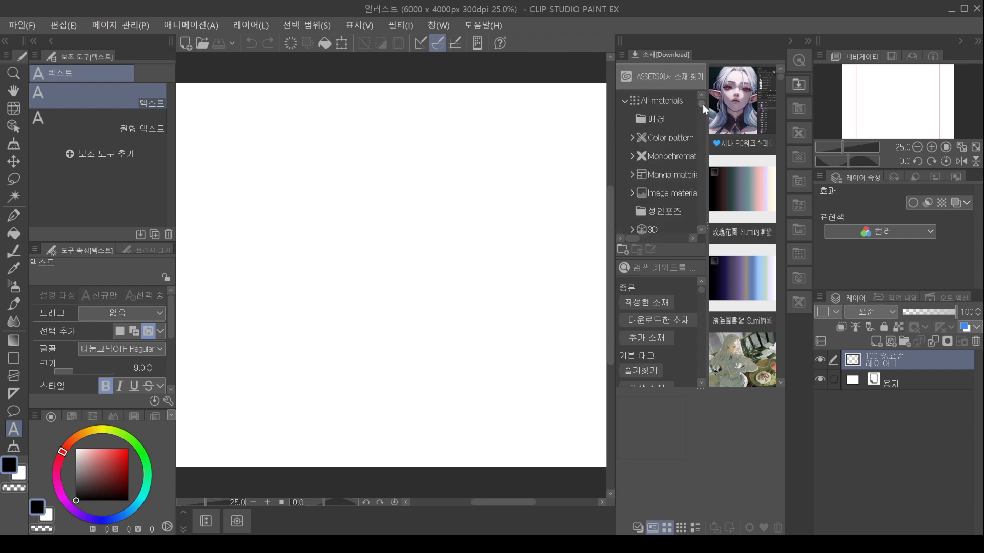
scroll(697, 109, down, 3)
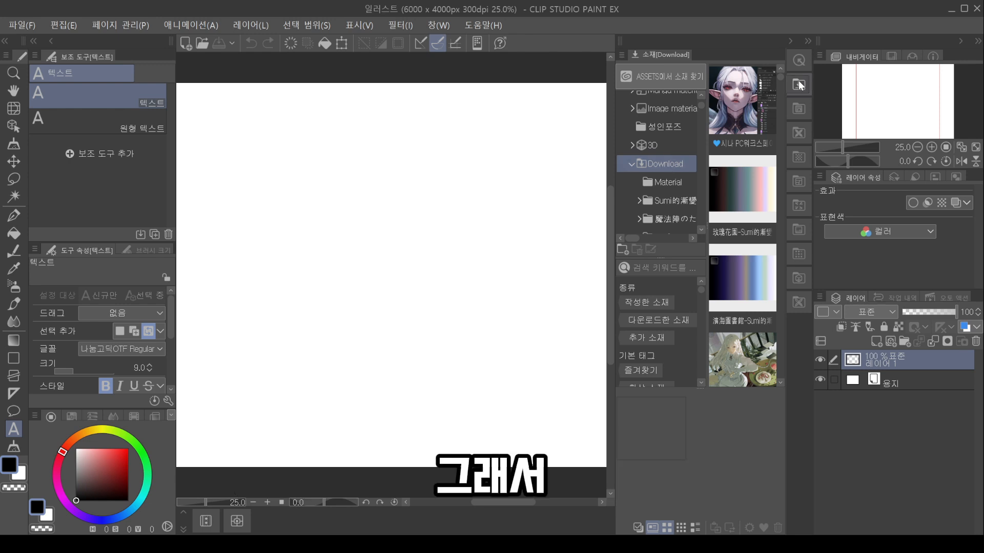
Apply the downloaded "시나 PC워크스페이스 신버전" material to the canvas, importing its shortcut keys, command bar layout, preferences and unit settings
click(742, 110)
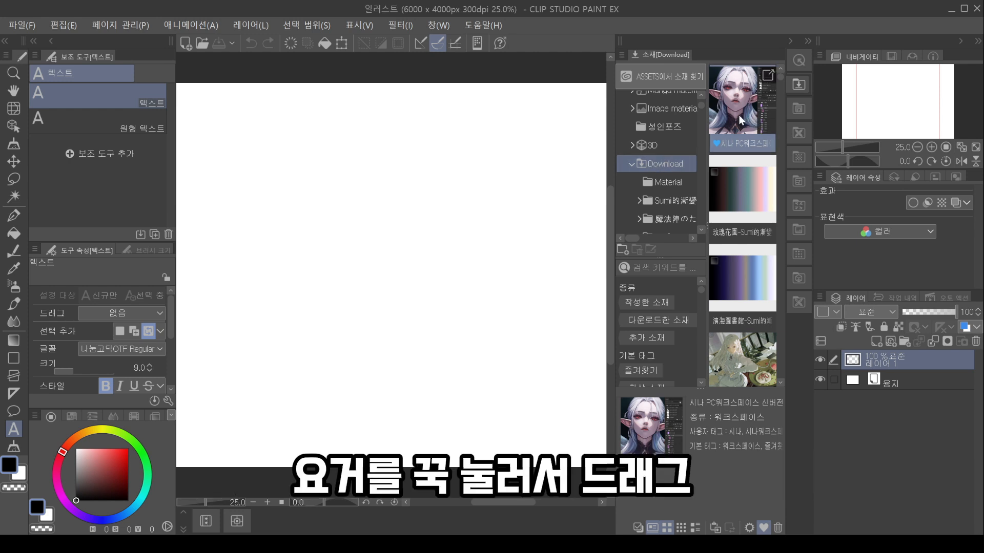
drag(743, 112, 378, 233)
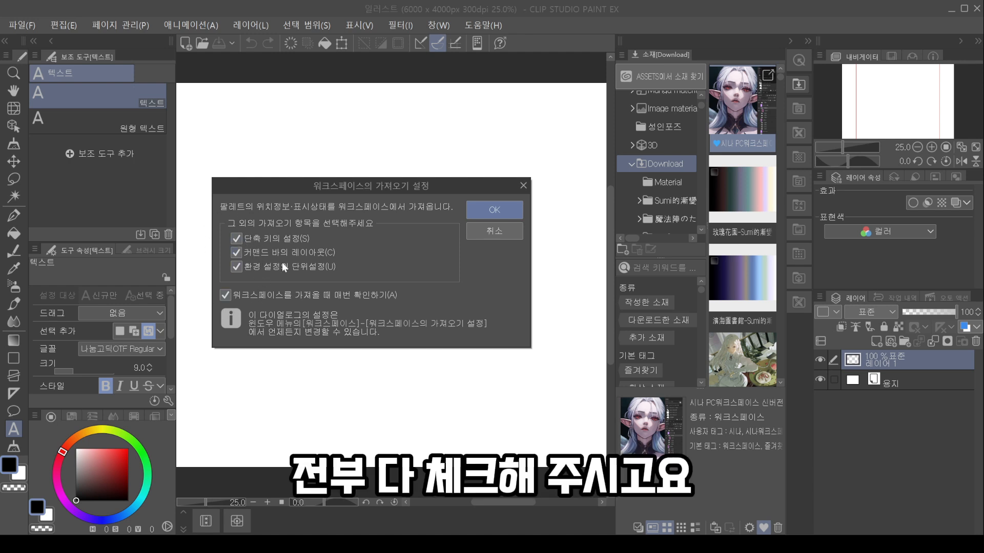
click(508, 208)
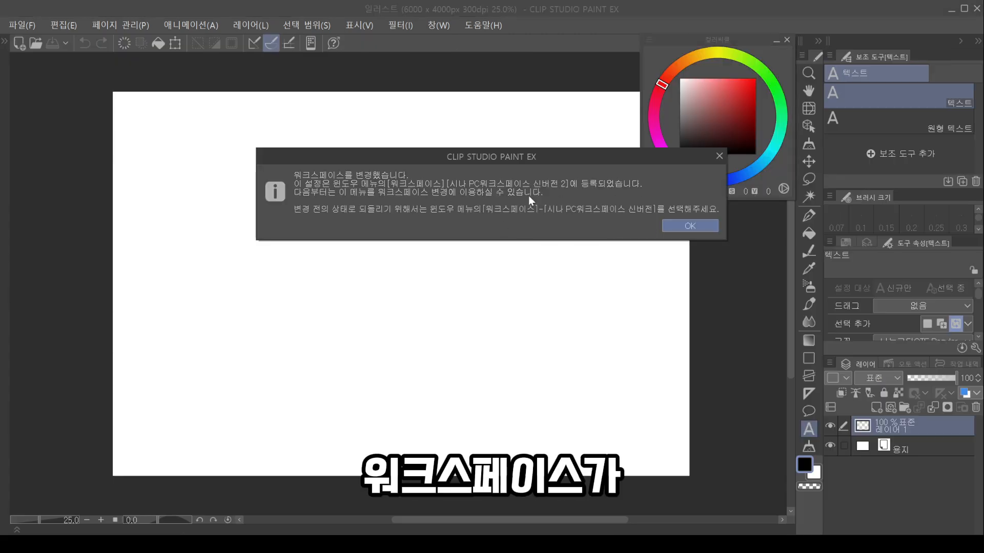
Acknowledge the workspace change notice, and hide and show again the tool palette
click(689, 226)
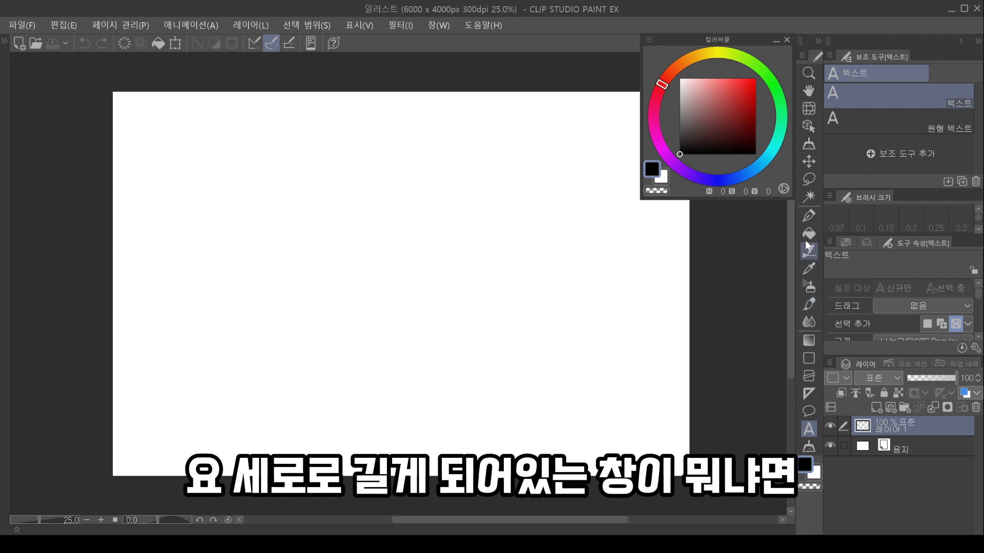
click(438, 25)
click(505, 91)
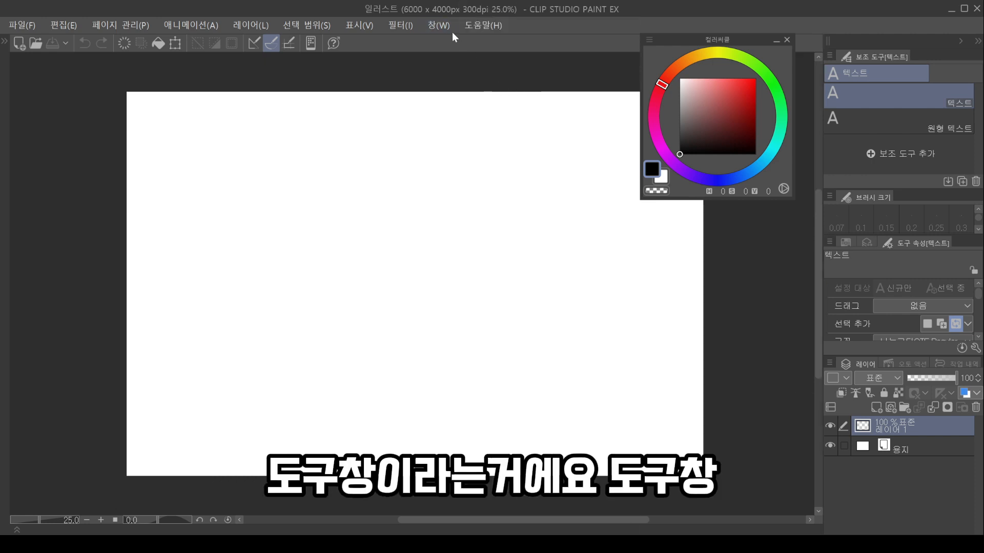
click(439, 25)
click(493, 92)
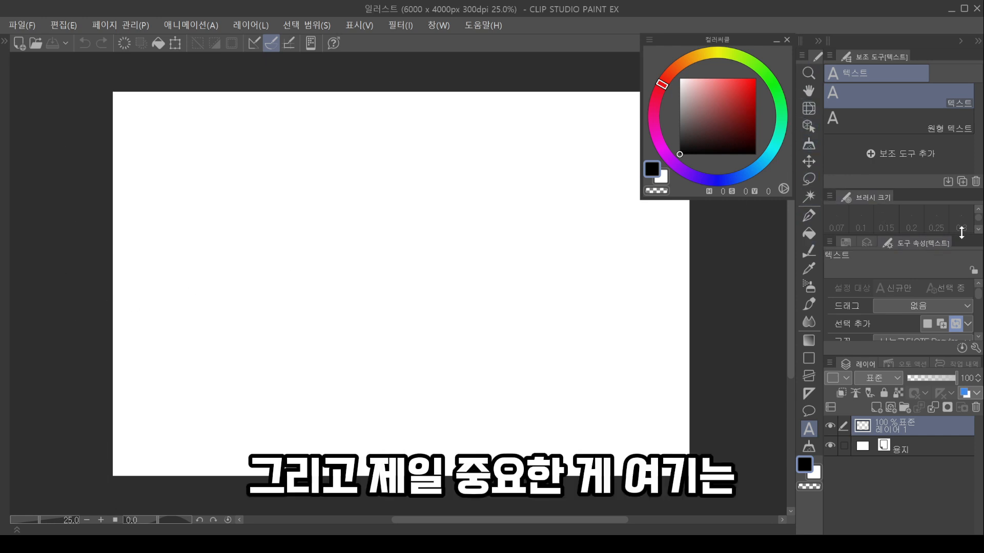
Look through the sizes offered in the brush size palette
click(979, 229)
click(977, 209)
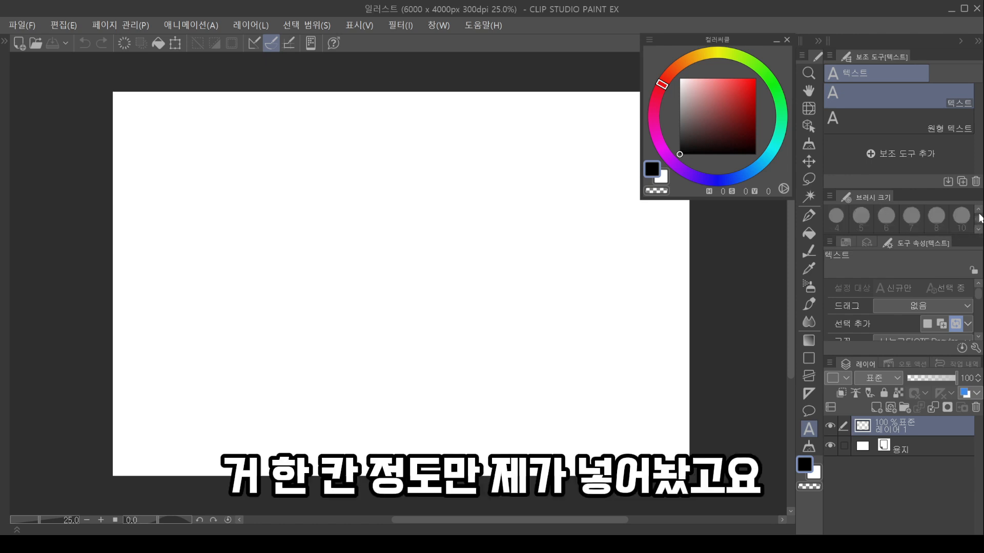
click(980, 216)
click(976, 230)
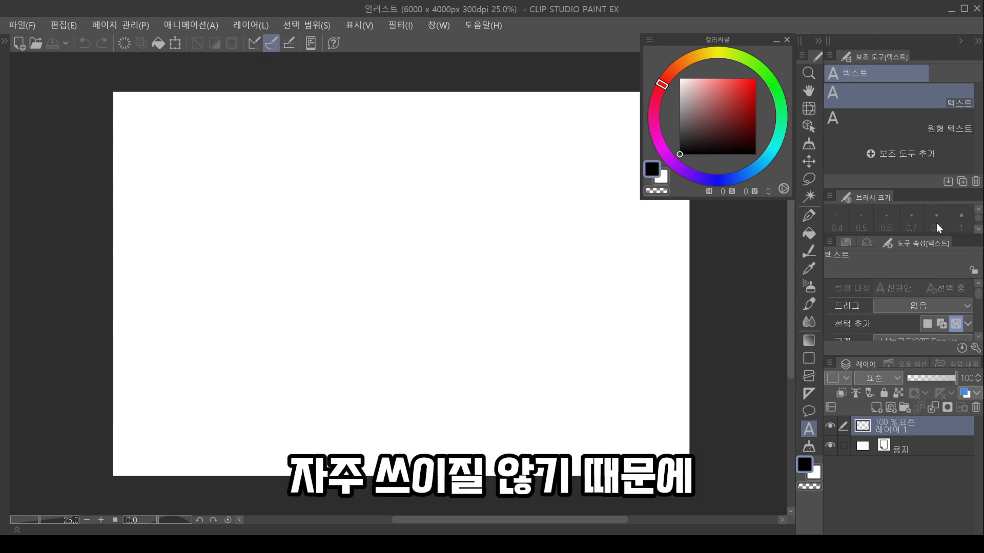
View the color set, layer property and tool property palettes, and return to the text tool's properties
click(846, 242)
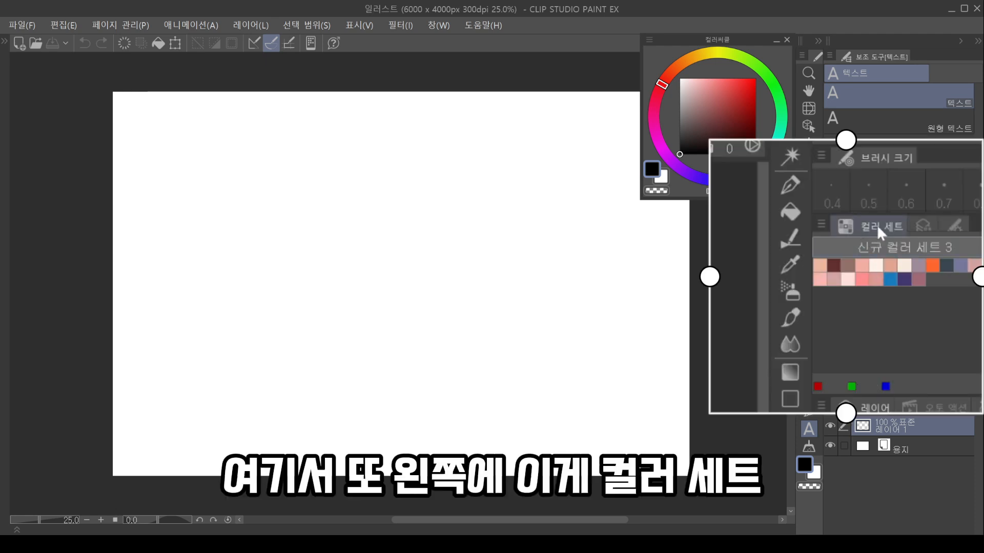
click(922, 225)
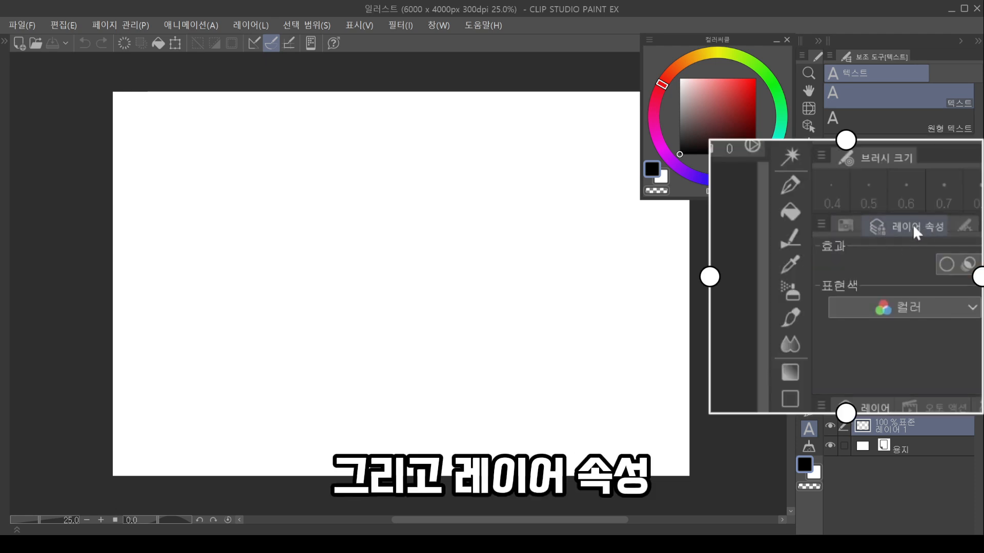
click(963, 226)
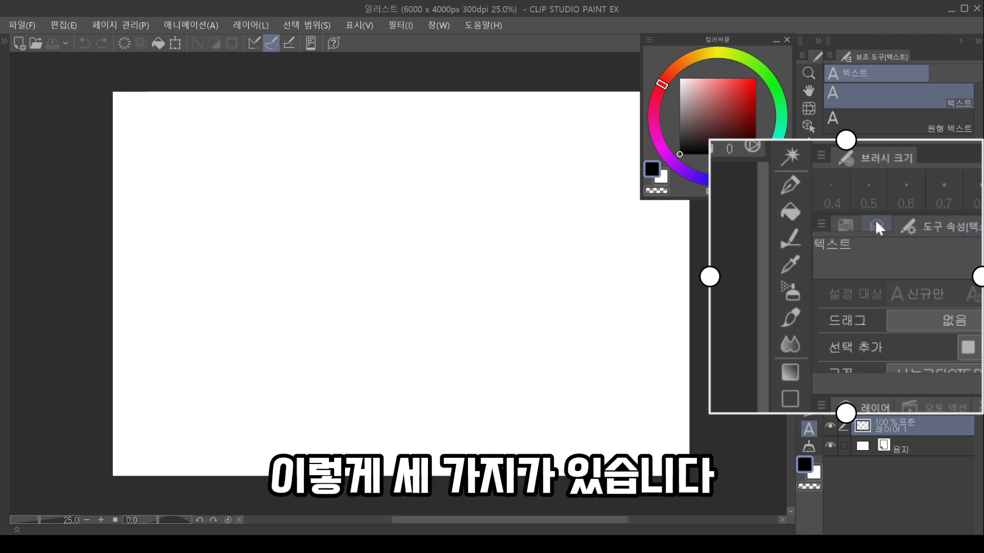
click(876, 223)
click(848, 227)
click(956, 227)
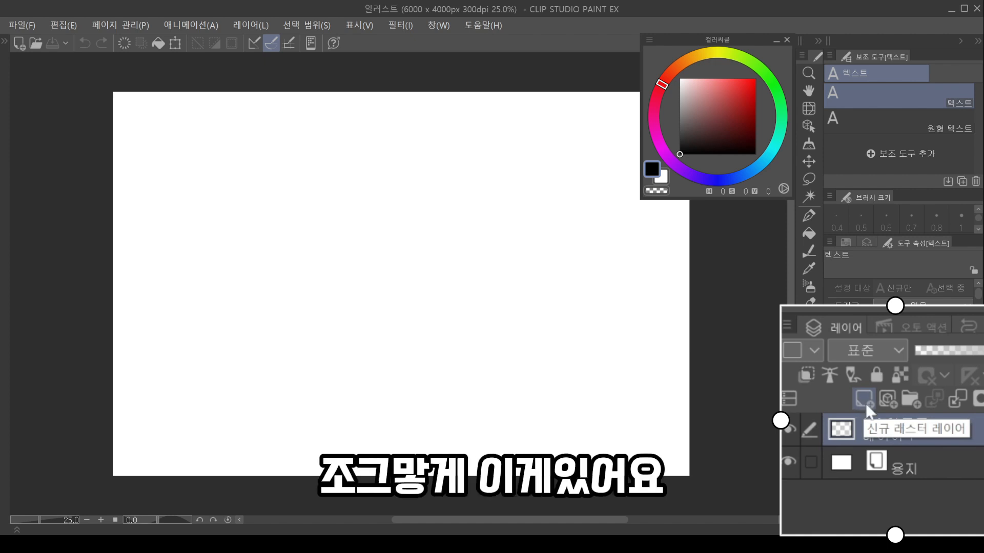
Add three new raster layers above 레이어 1 and switch between the layers
click(861, 401)
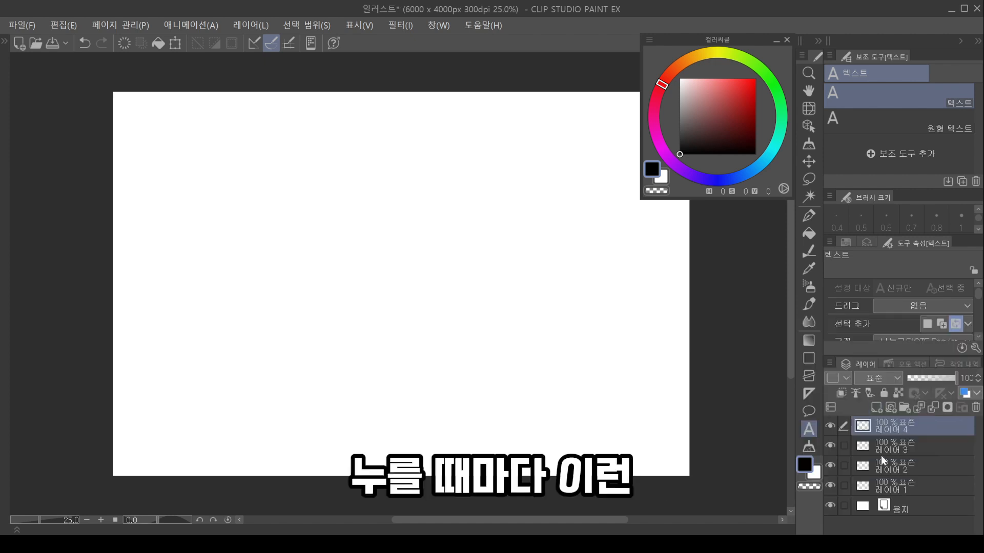
click(887, 443)
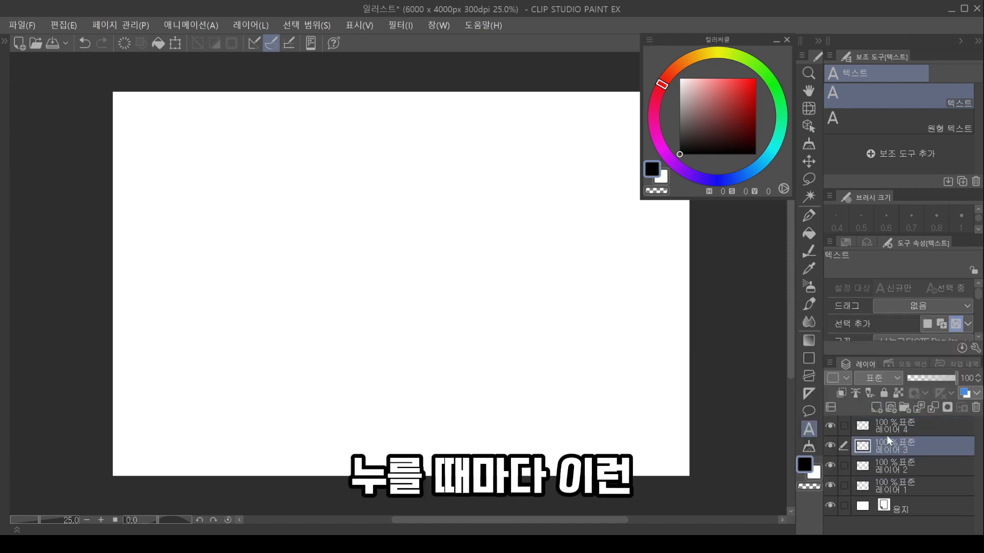
click(887, 432)
click(888, 448)
click(890, 466)
click(893, 484)
click(890, 465)
click(892, 447)
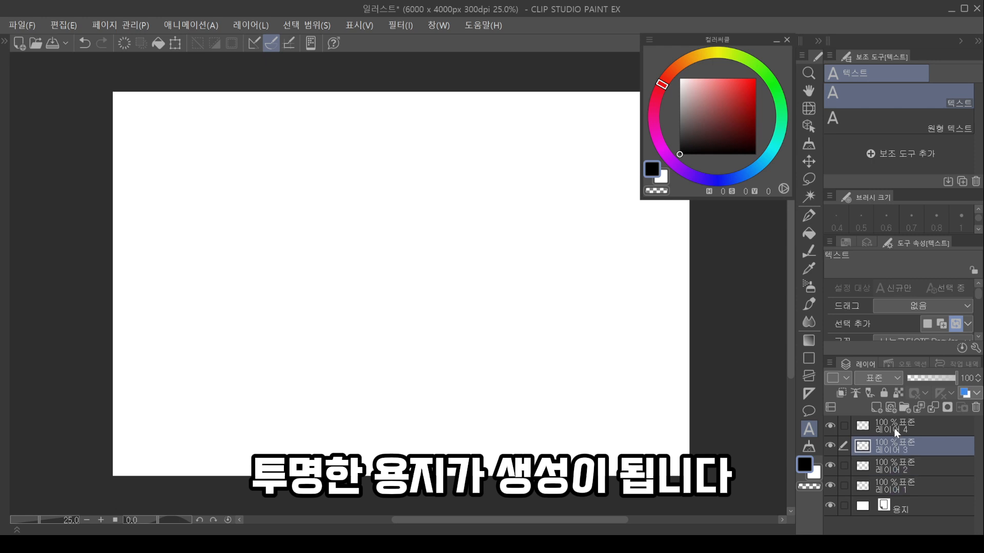
Delete the three added layers 레이어 4, 레이어 3 and 레이어 2
click(897, 432)
click(976, 407)
click(976, 407)
click(976, 407)
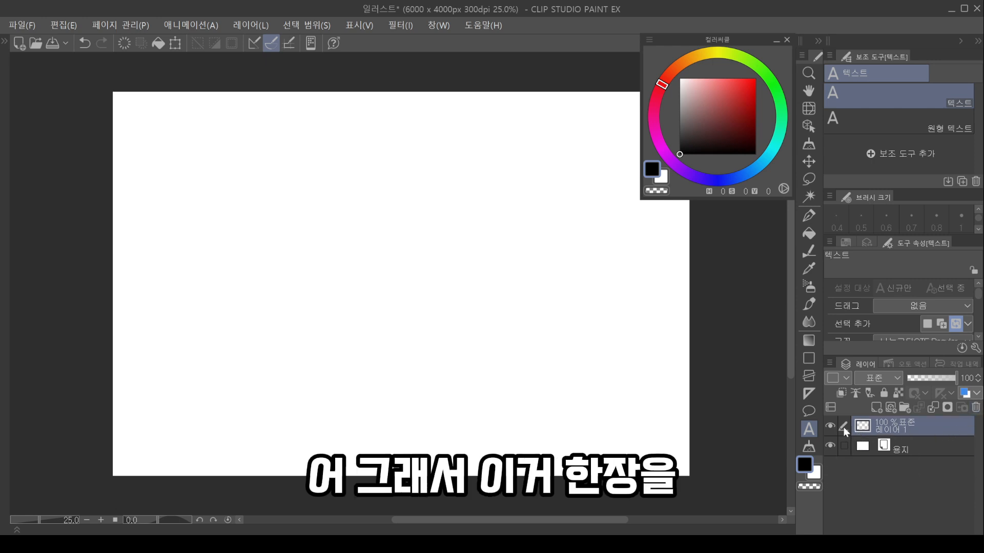
Toggle the visibility of 레이어 1 several times and leave it hidden
click(833, 426)
click(833, 427)
click(832, 427)
click(832, 426)
click(832, 428)
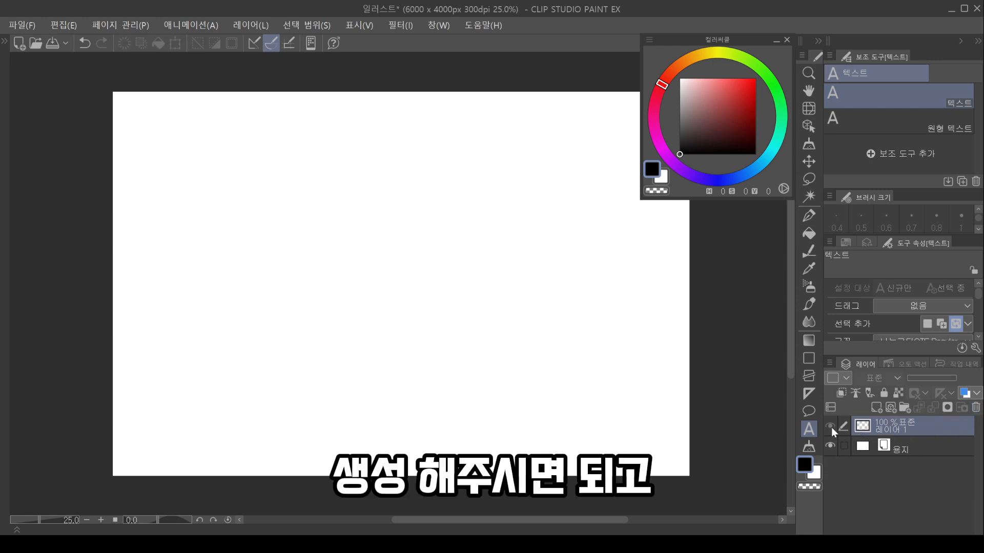
Select the 용지 (paper) layer and toggle its visibility off and back on
click(859, 450)
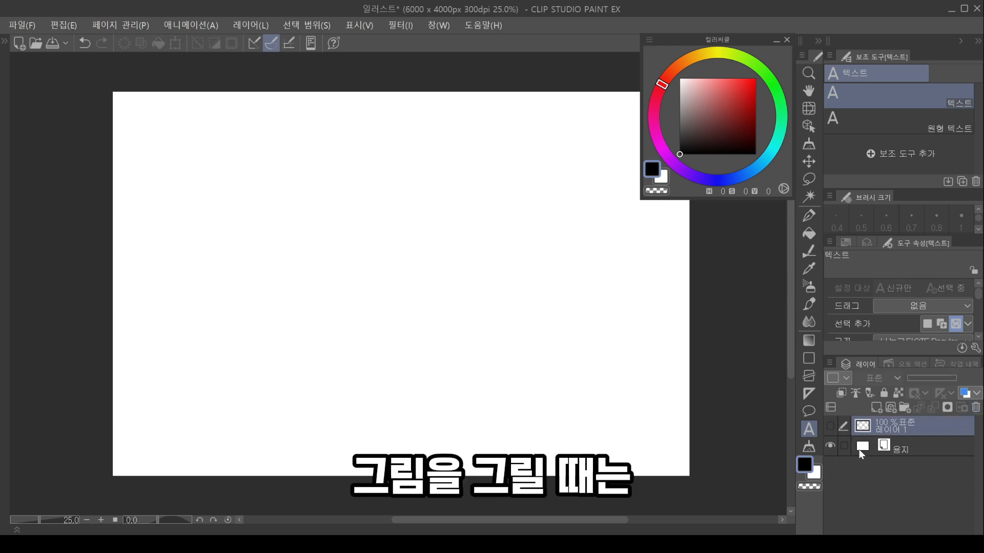
click(829, 446)
click(830, 446)
click(830, 445)
click(829, 446)
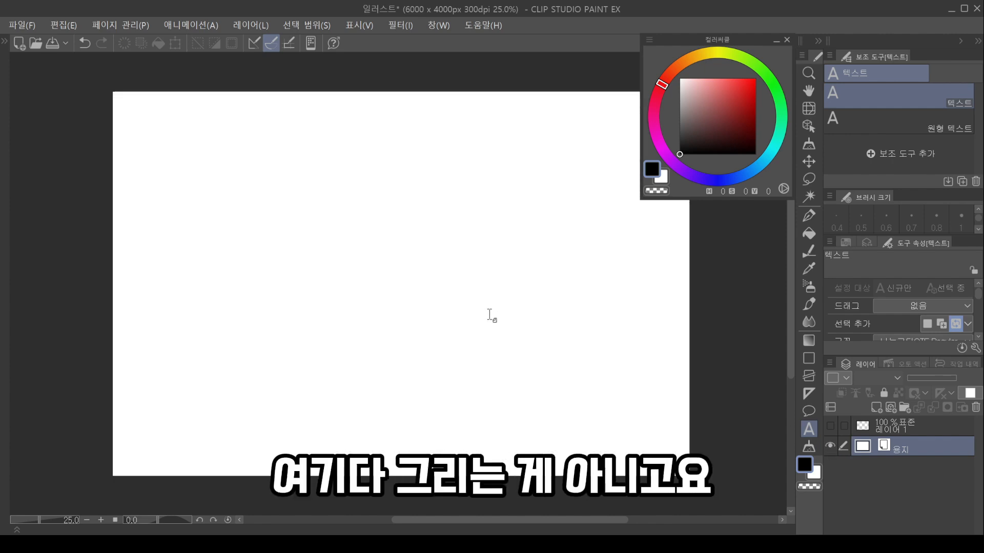
Make 레이어 1 visible and active again and switch to the pen tool
click(880, 434)
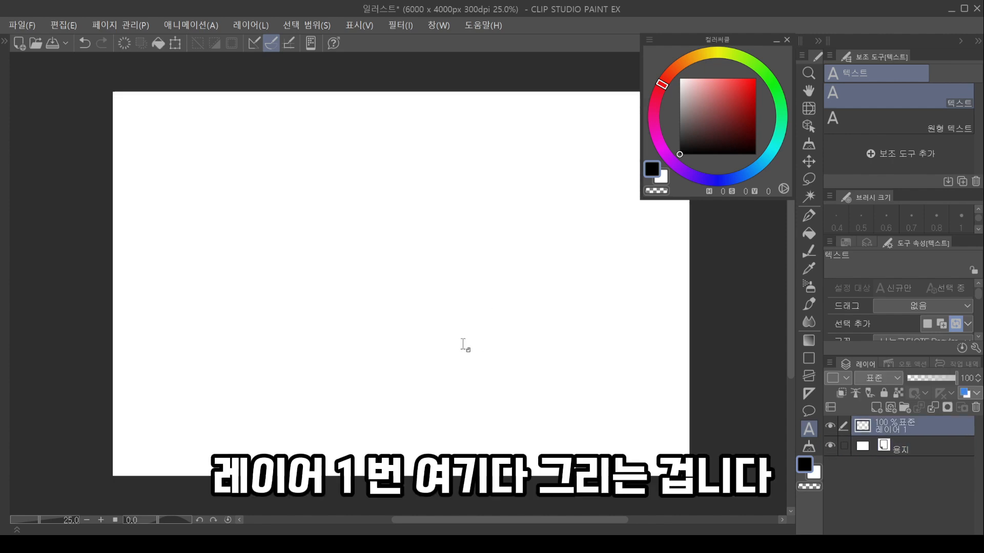
key(p)
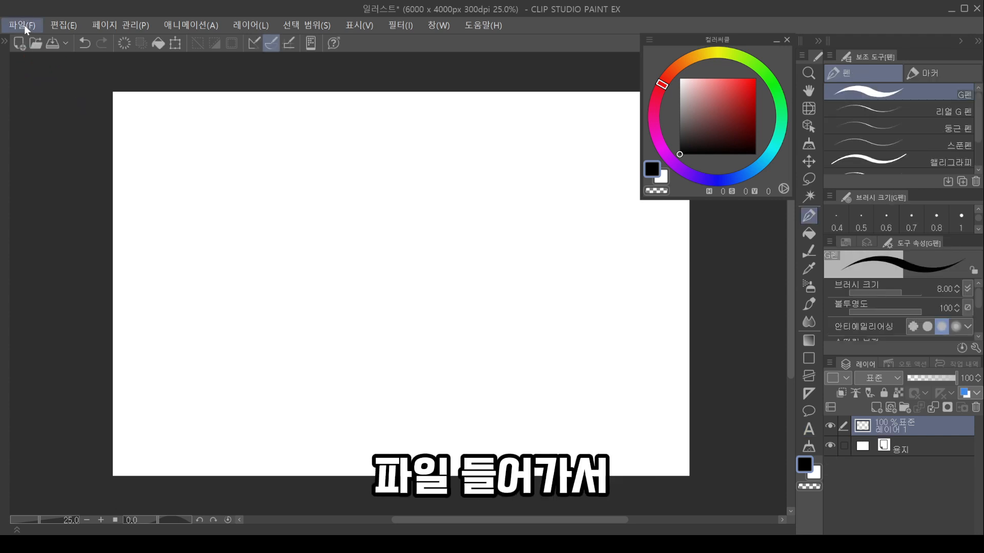
Open the shortcut key settings, keep 메인 메뉴 as the setting area and collapse the 레이어 category
click(23, 26)
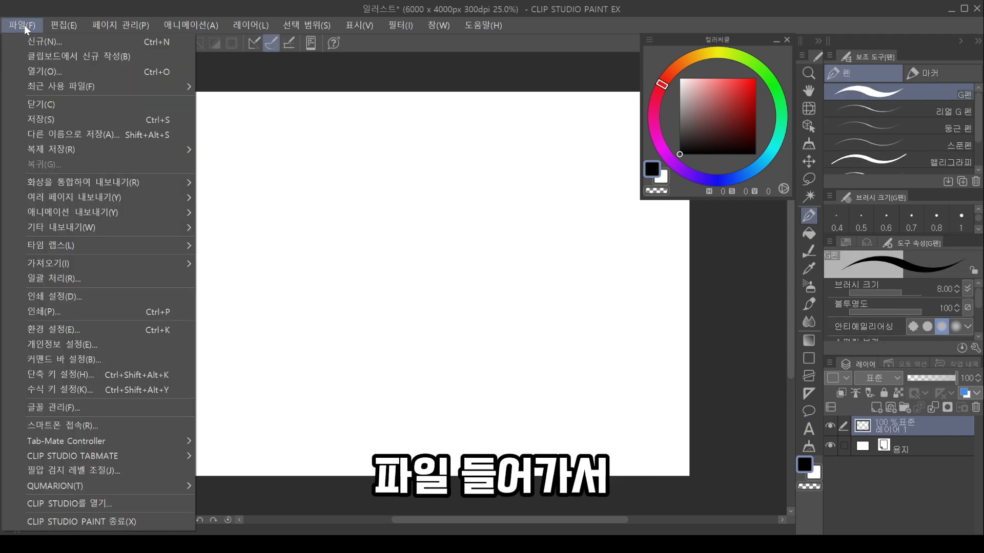
click(158, 378)
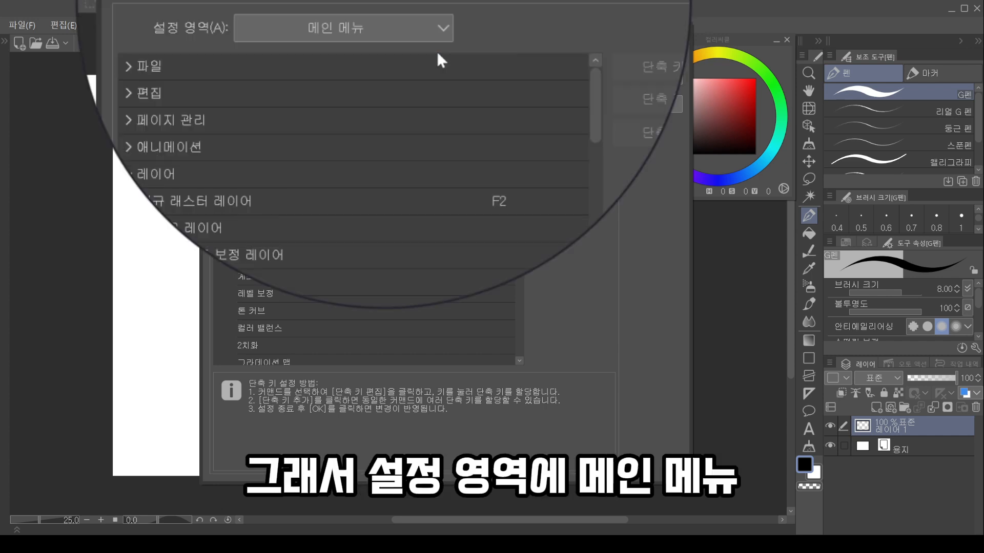
click(318, 33)
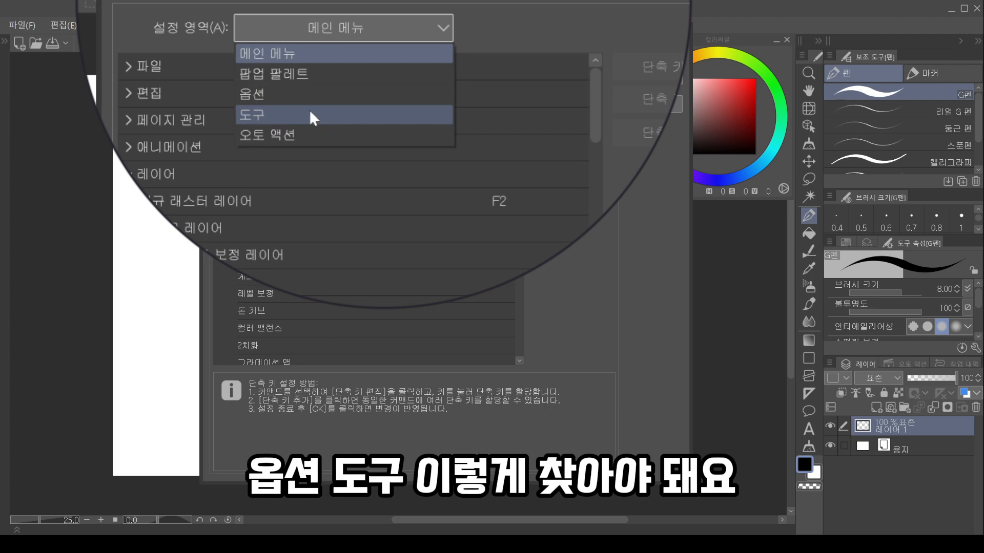
click(331, 54)
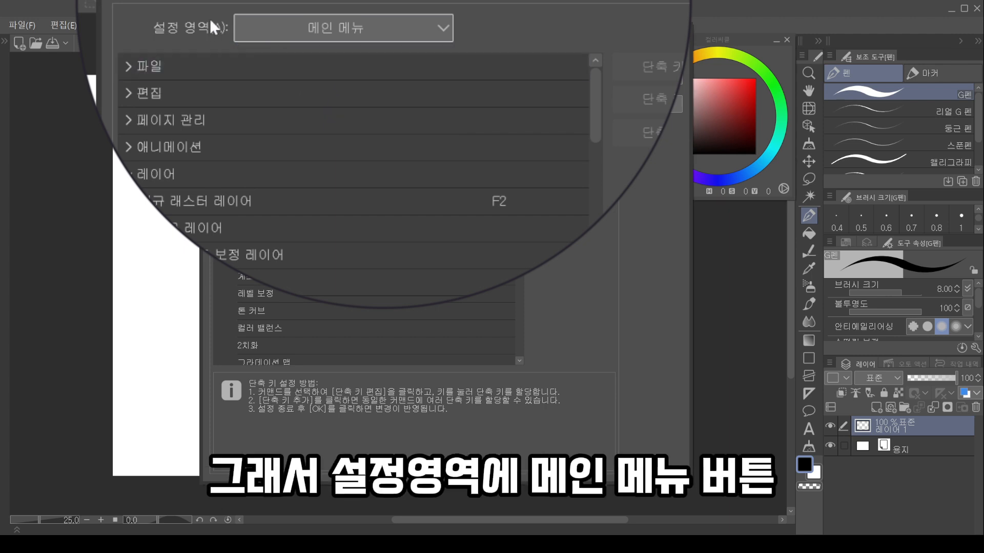
click(217, 158)
click(218, 157)
click(217, 158)
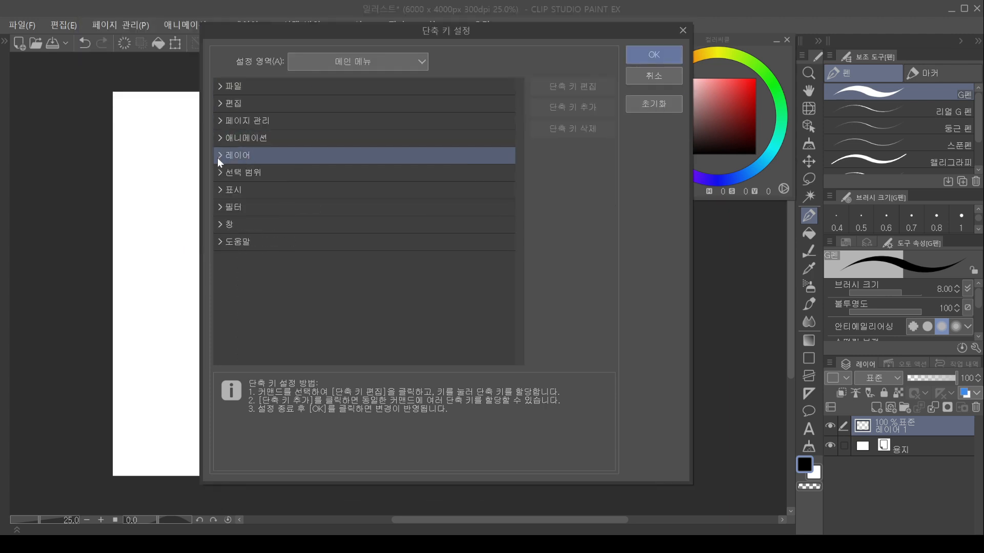
click(217, 158)
click(217, 158)
Expand the 파일 category, examine its shortcut keys from beginning to end, and collapse it
click(219, 88)
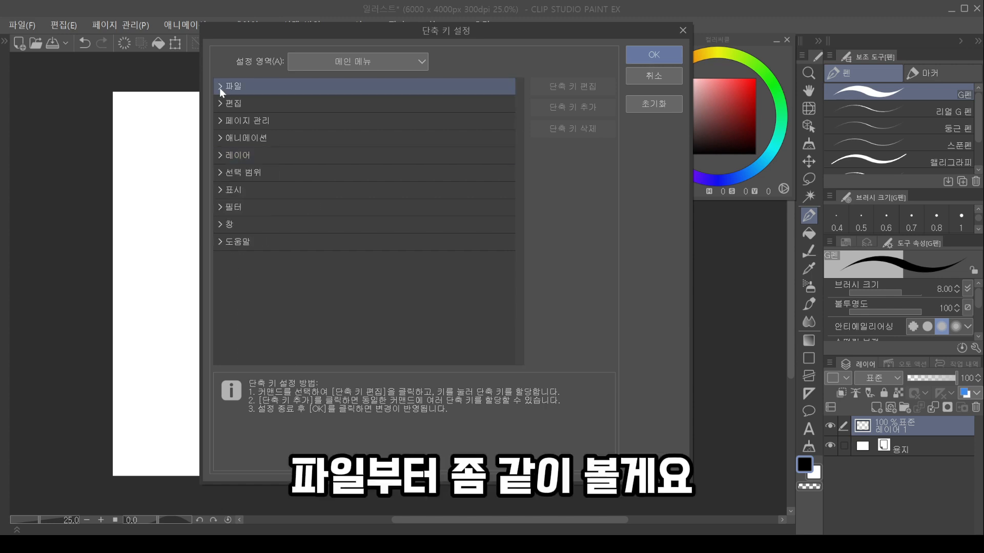
click(219, 85)
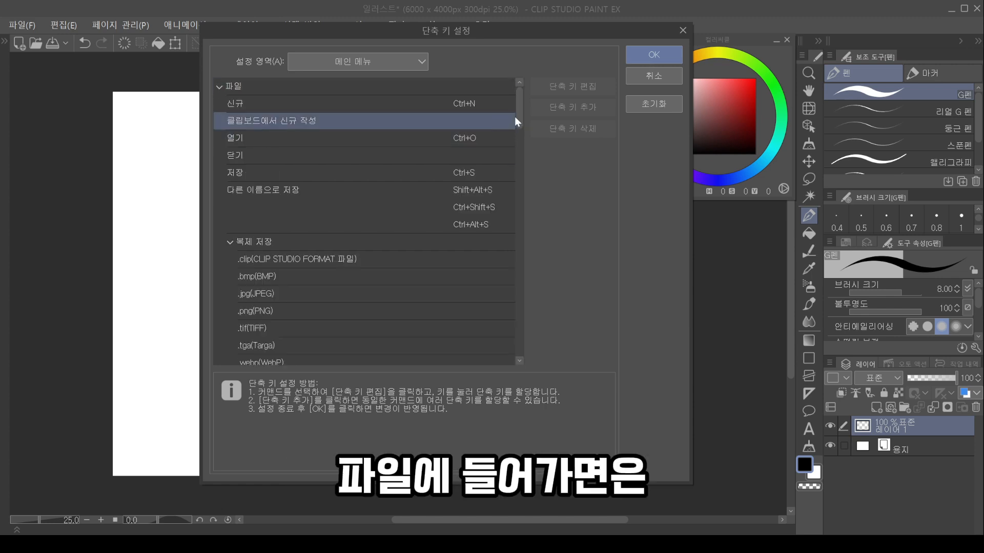
mouse_move(519, 107)
mouse_down()
mouse_move(519, 118)
mouse_move(518, 105)
mouse_up()
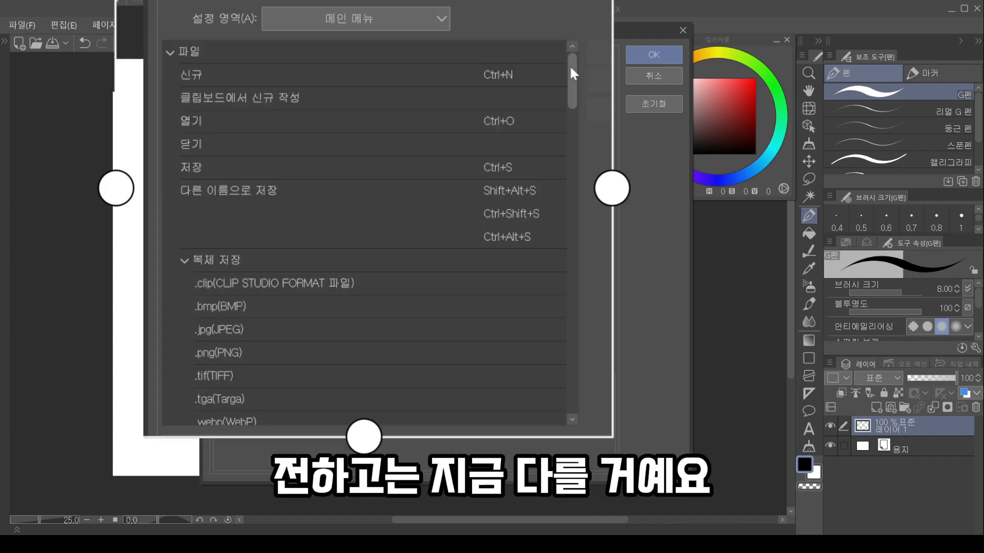
mouse_move(570, 65)
mouse_down()
mouse_move(601, 379)
mouse_move(595, 323)
mouse_move(595, 356)
mouse_up()
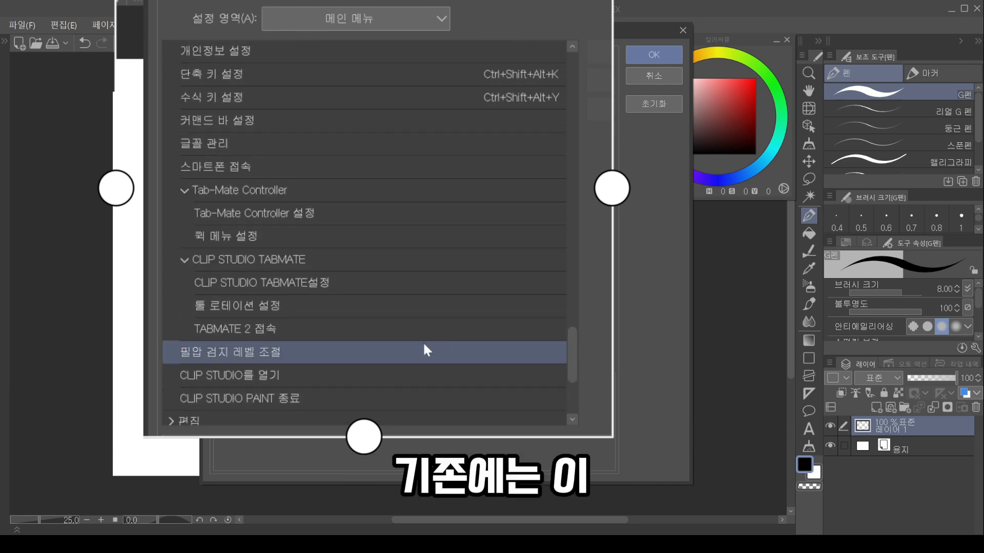
scroll(397, 361, down, 1)
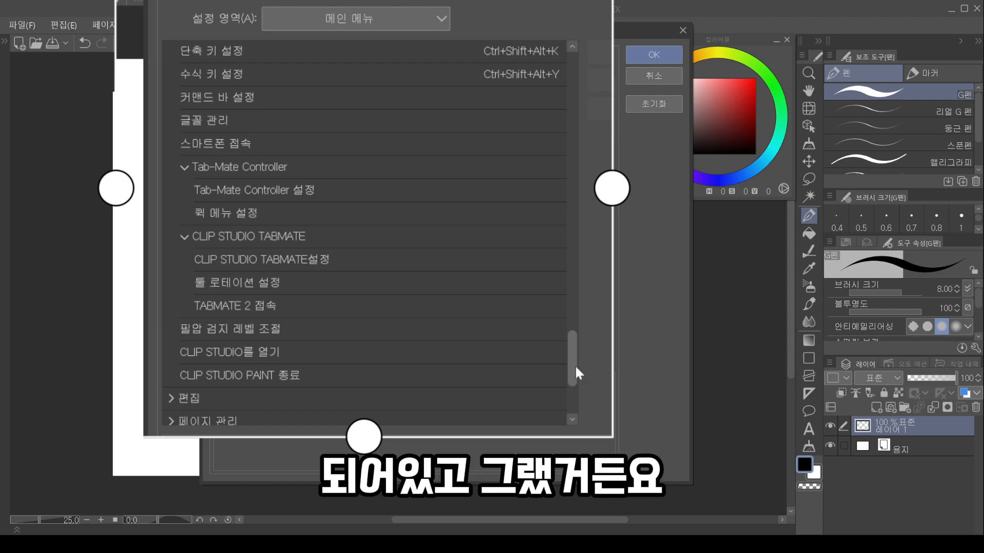
drag(575, 365, 552, 61)
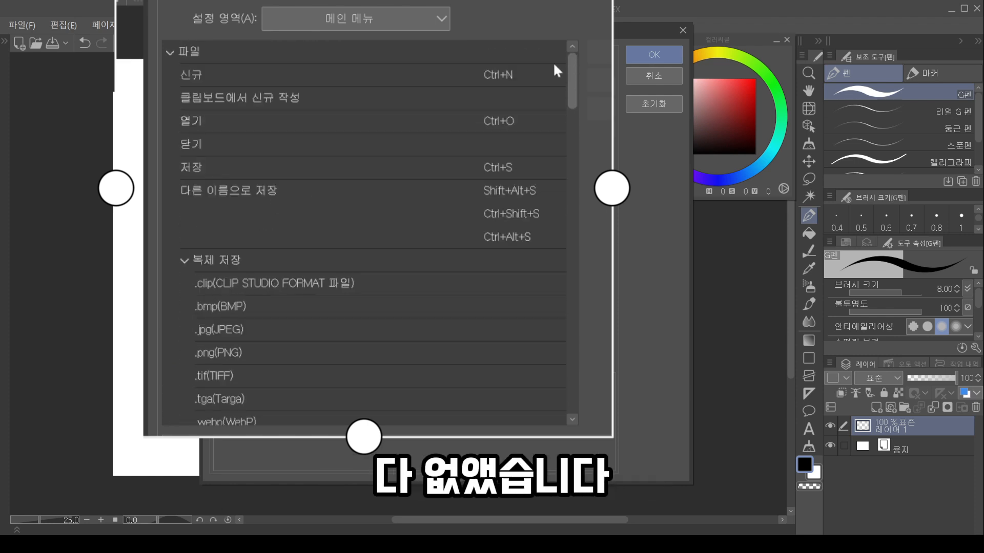
click(166, 51)
Expand the 편집 category and examine the shortcuts assigned to redo, paste and delete
click(169, 74)
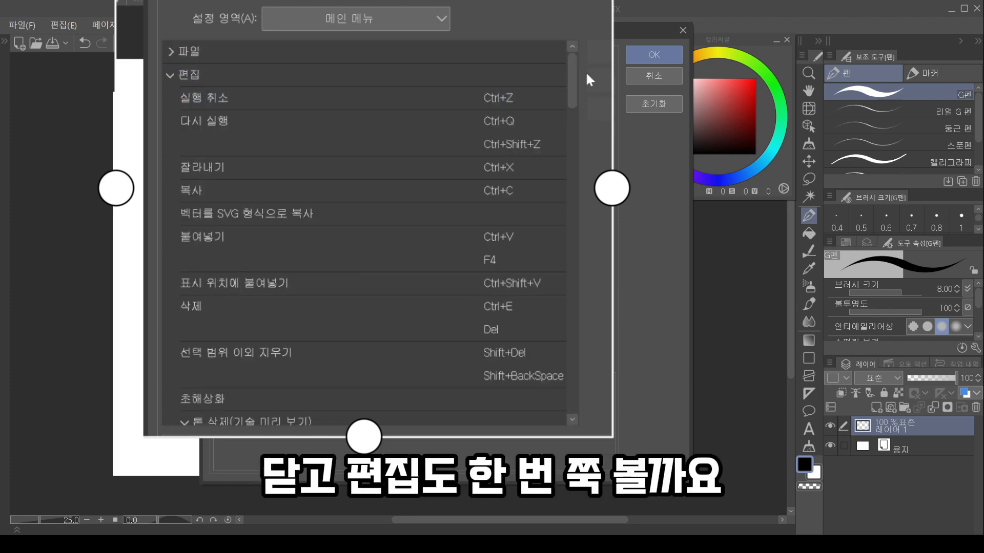
mouse_move(574, 60)
mouse_down()
mouse_move(574, 69)
mouse_move(574, 59)
mouse_up()
click(533, 111)
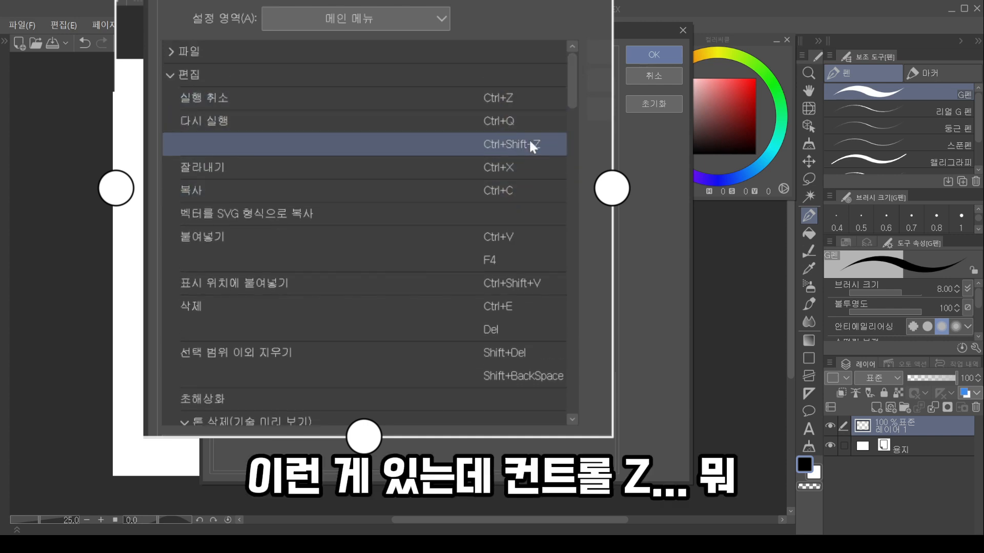
scroll(571, 95, down, 3)
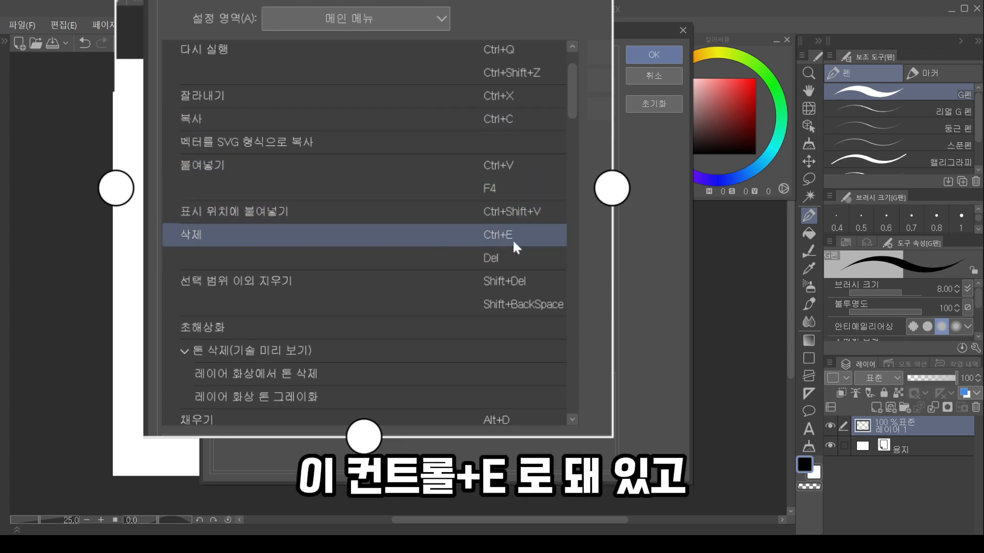
drag(570, 103, 606, 79)
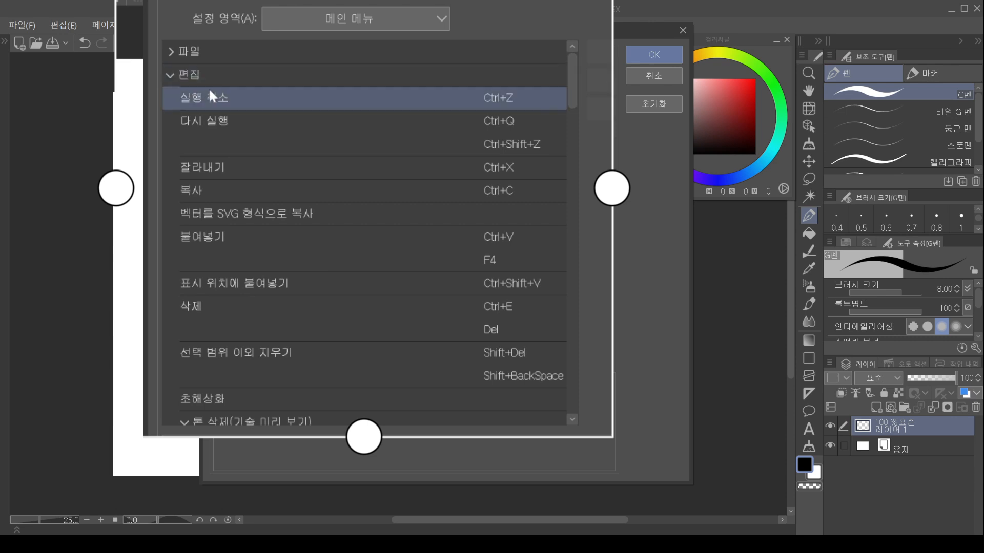
Collapse the 편집 category, then expand 레이어, examine the 신규 래스터 레이어 shortcut and collapse the category
click(170, 75)
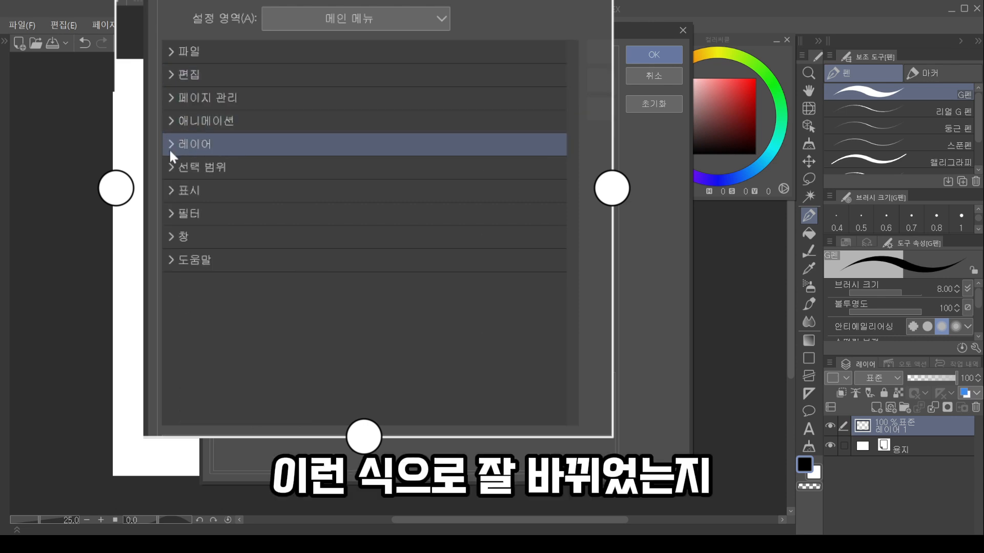
click(169, 144)
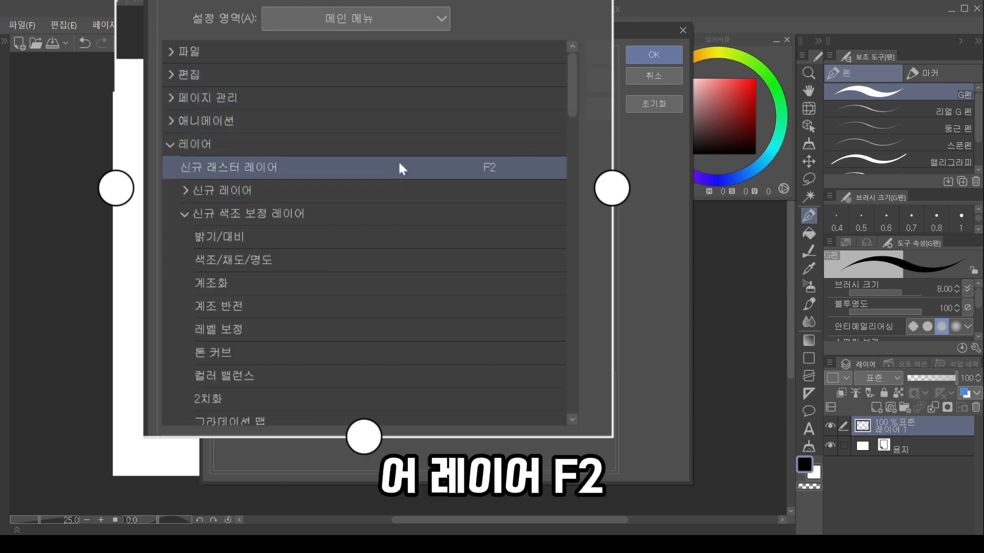
mouse_move(571, 97)
mouse_down()
mouse_move(579, 335)
mouse_move(592, 395)
mouse_move(573, 88)
mouse_up()
click(167, 139)
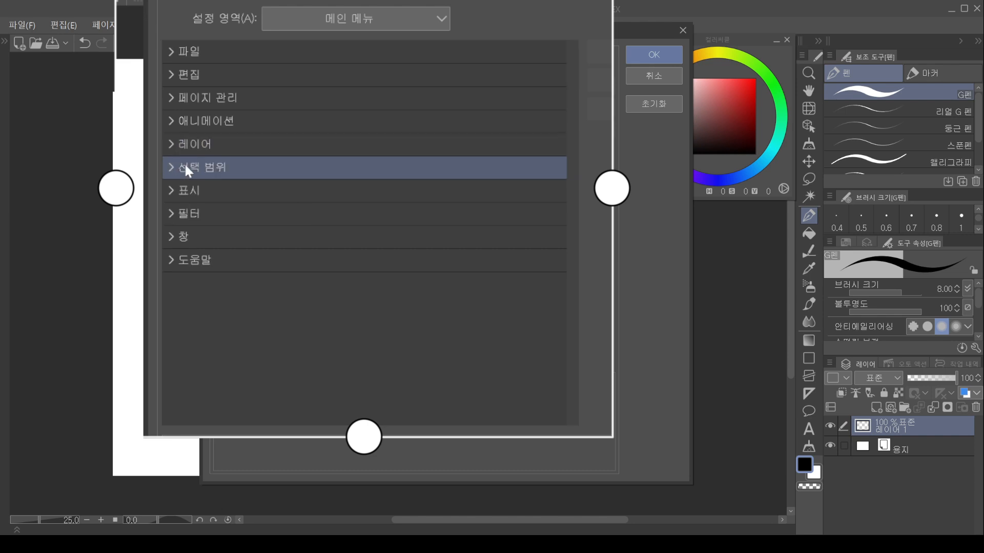
Expand the 창 category, look through its shortcut entries and collapse it
click(169, 238)
drag(563, 119, 607, 96)
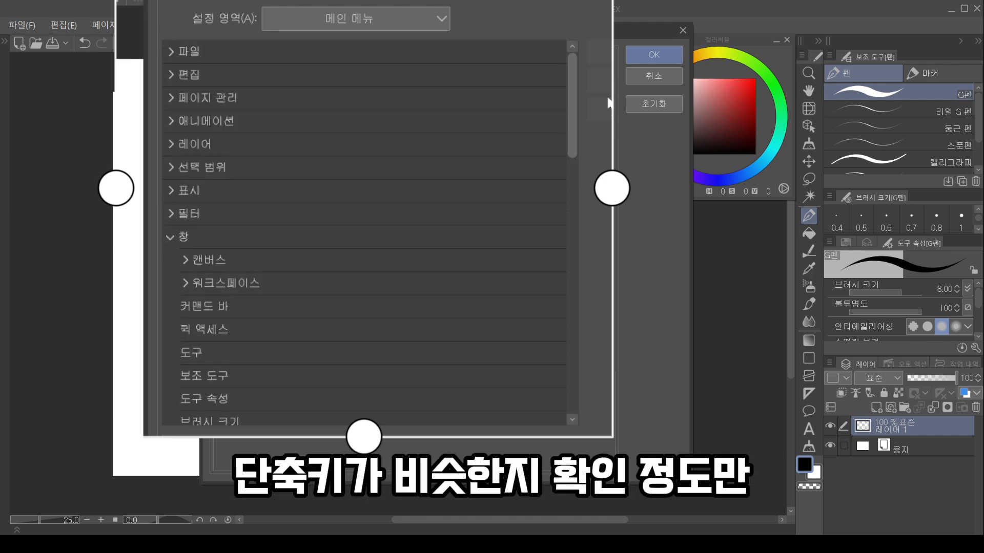
click(161, 235)
Expand the 표시 category, examine its shortcuts, including the one for 좌우 반전, and collapse it
click(165, 195)
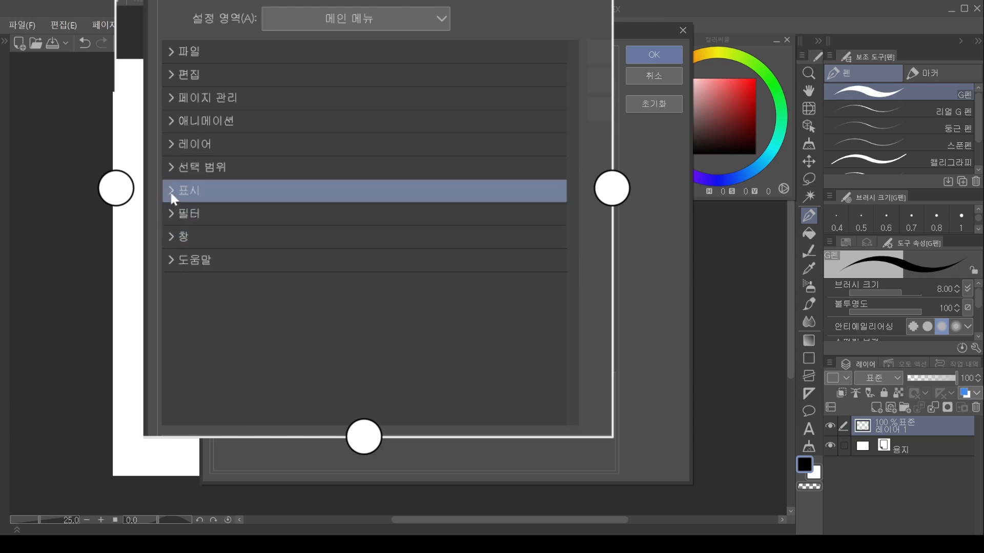
click(171, 192)
drag(573, 103, 574, 119)
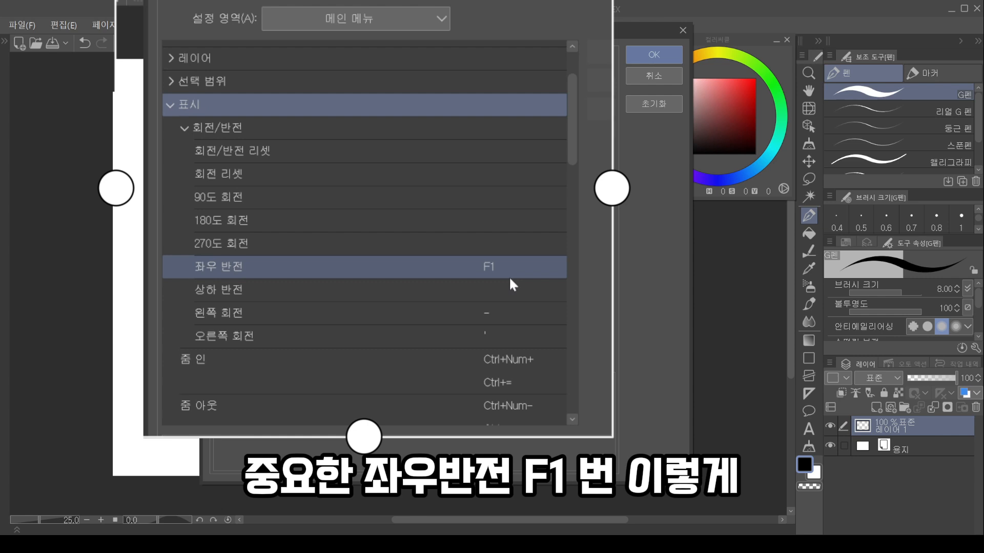
drag(576, 163, 569, 379)
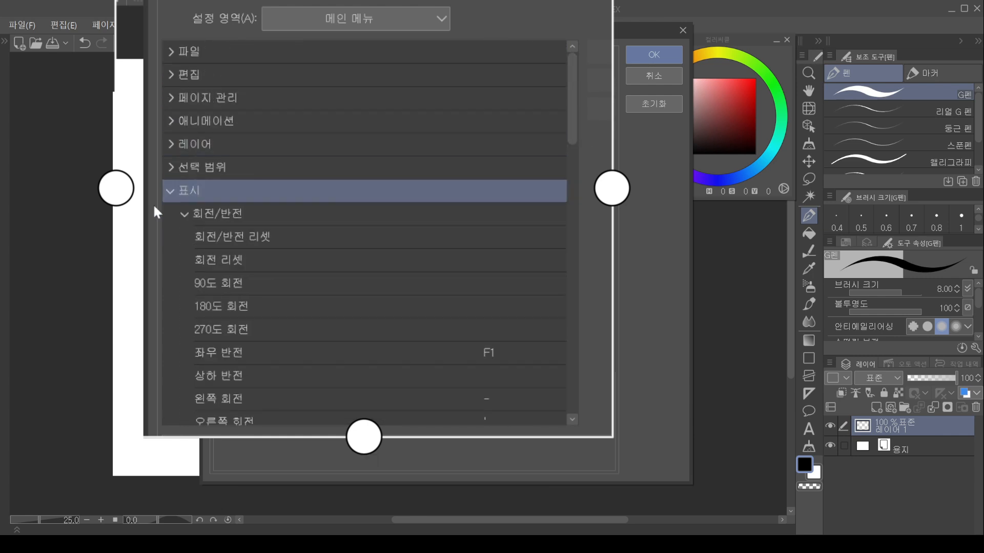
click(170, 192)
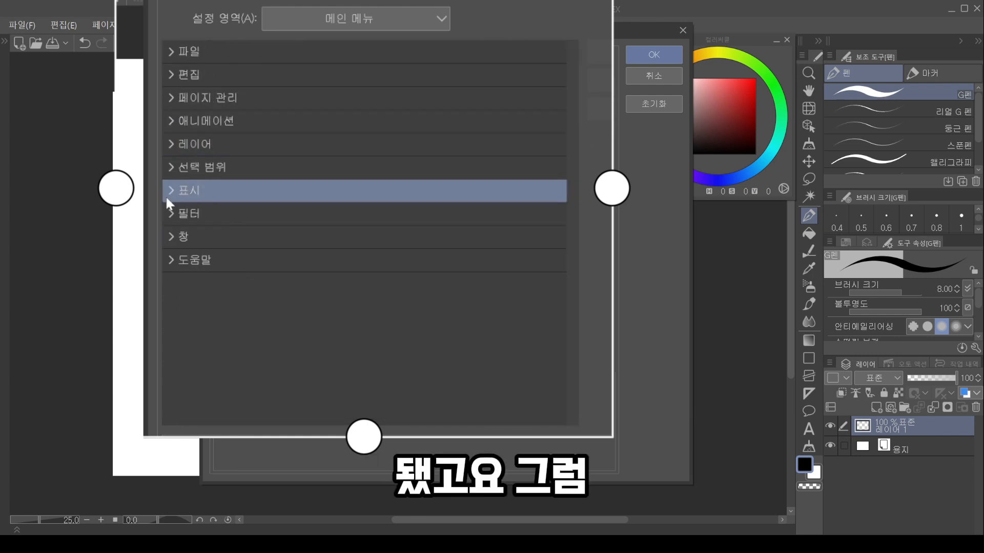
Change the shortcut setting area to 도구 and examine the keys assigned to the tools down to 펜
click(340, 18)
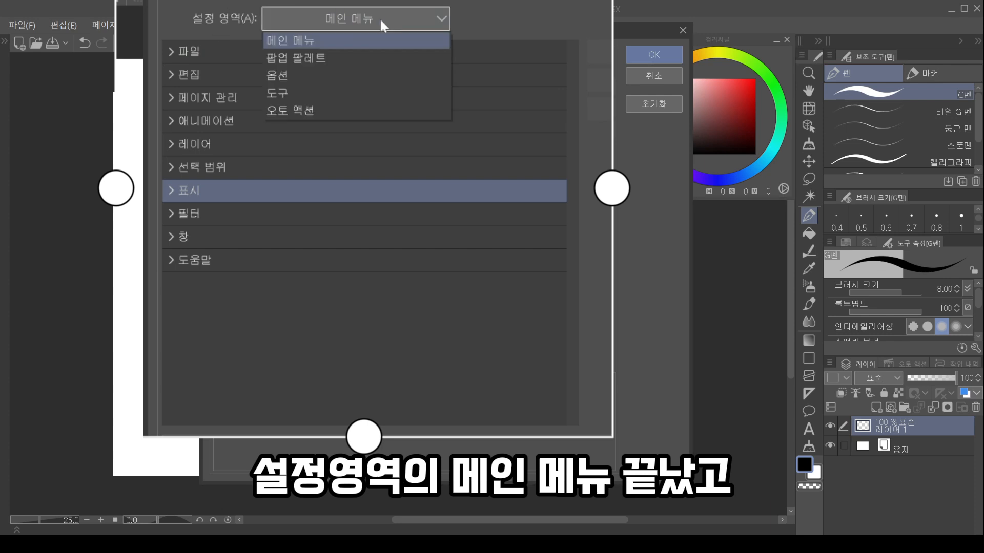
click(281, 94)
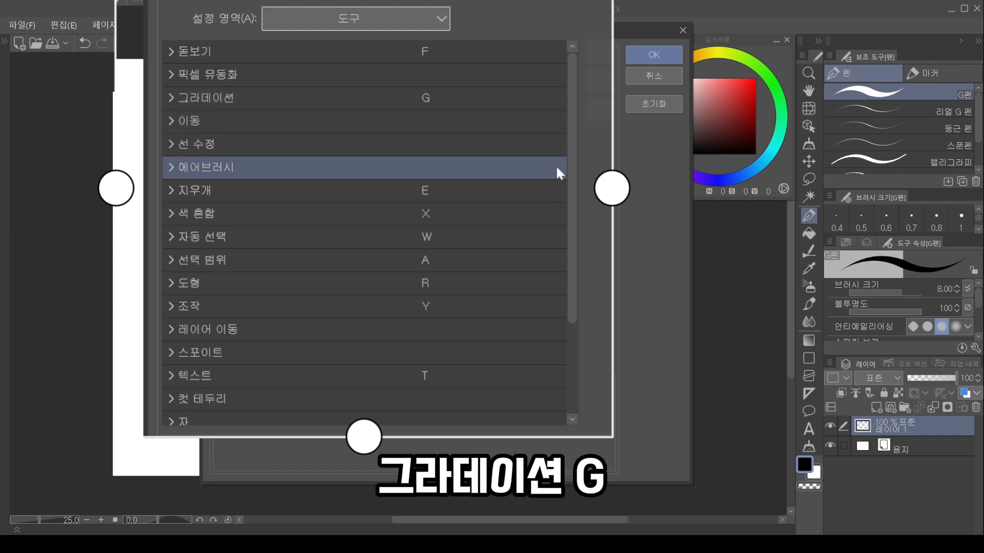
scroll(571, 155, down, 2)
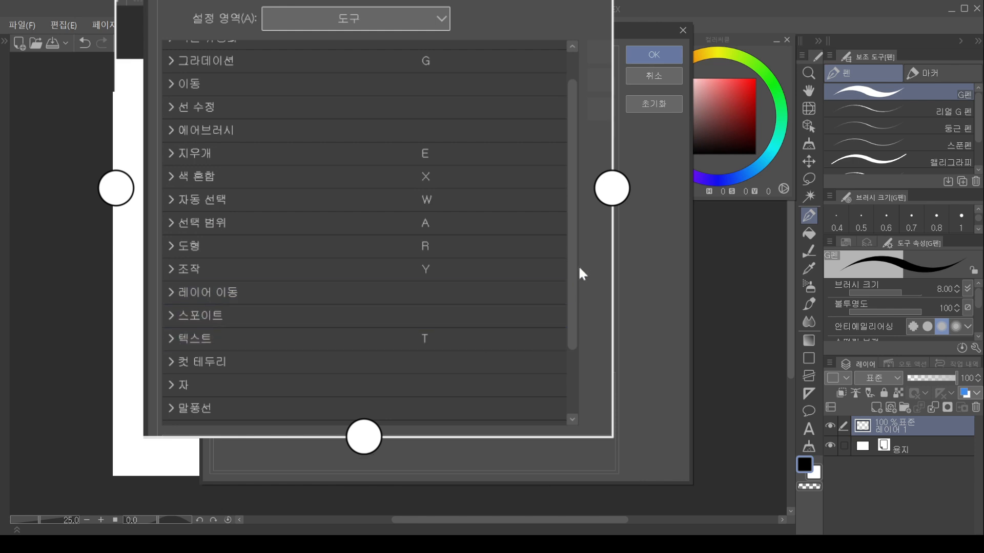
scroll(466, 425, down, 3)
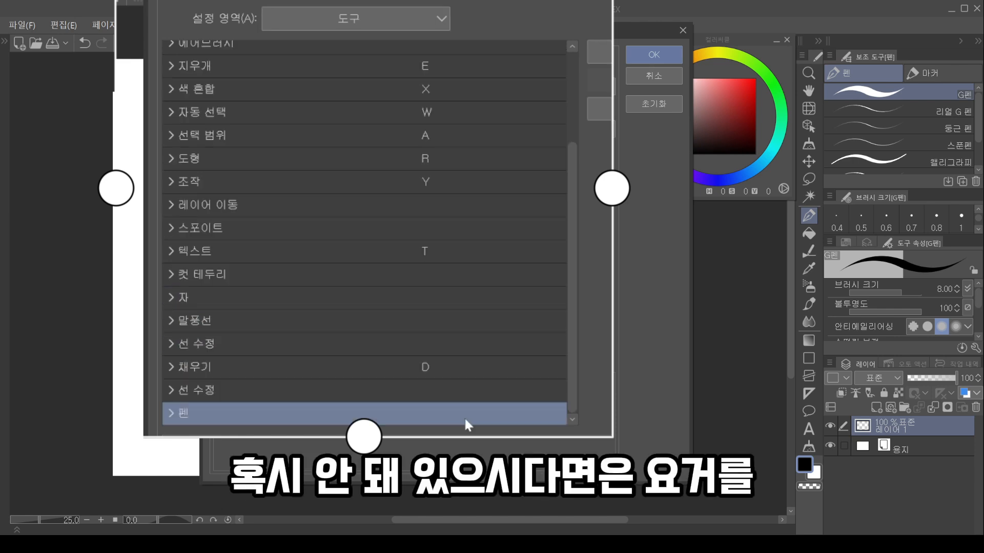
Assign V as the shortcut key of the 펜 tool
double_click(464, 417)
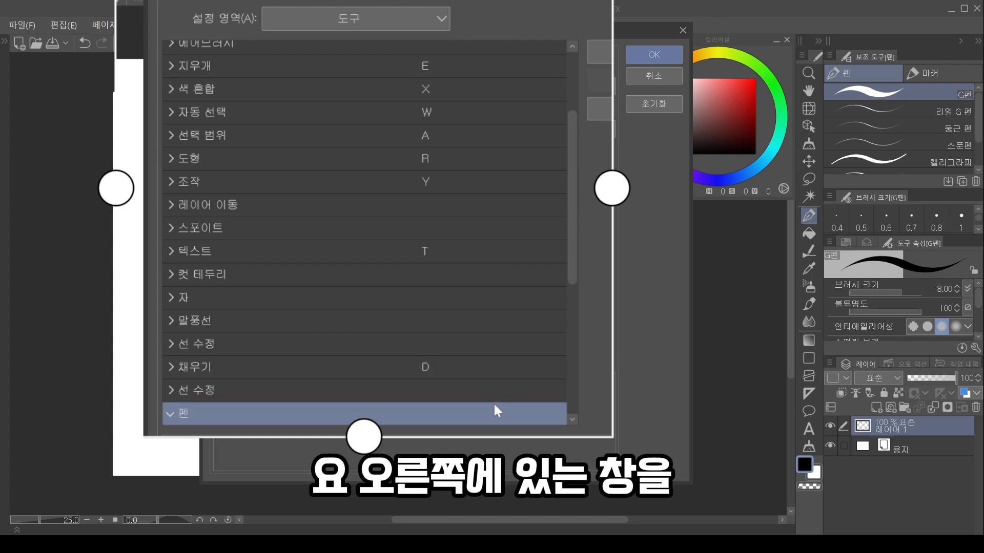
double_click(481, 417)
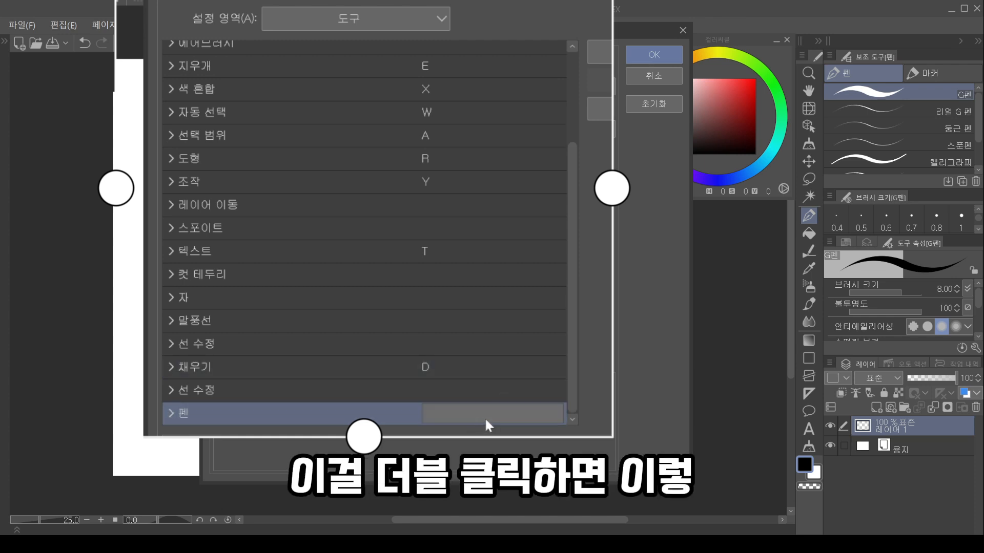
click(574, 417)
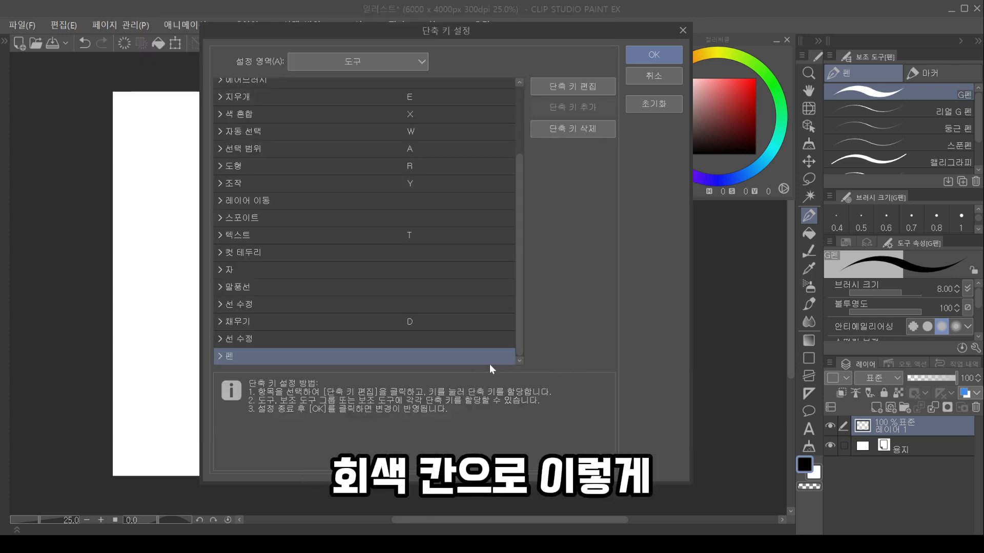
double_click(484, 359)
key(v)
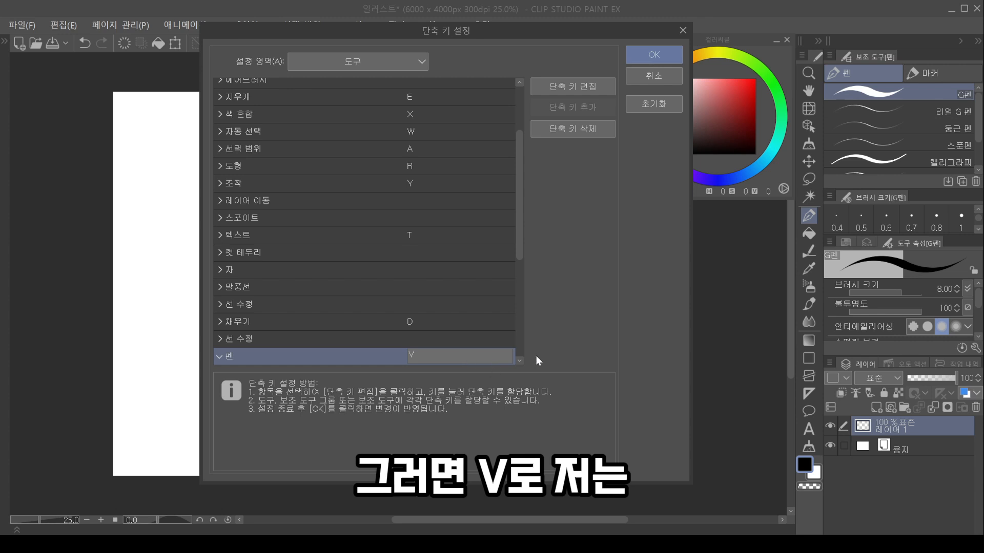
click(507, 357)
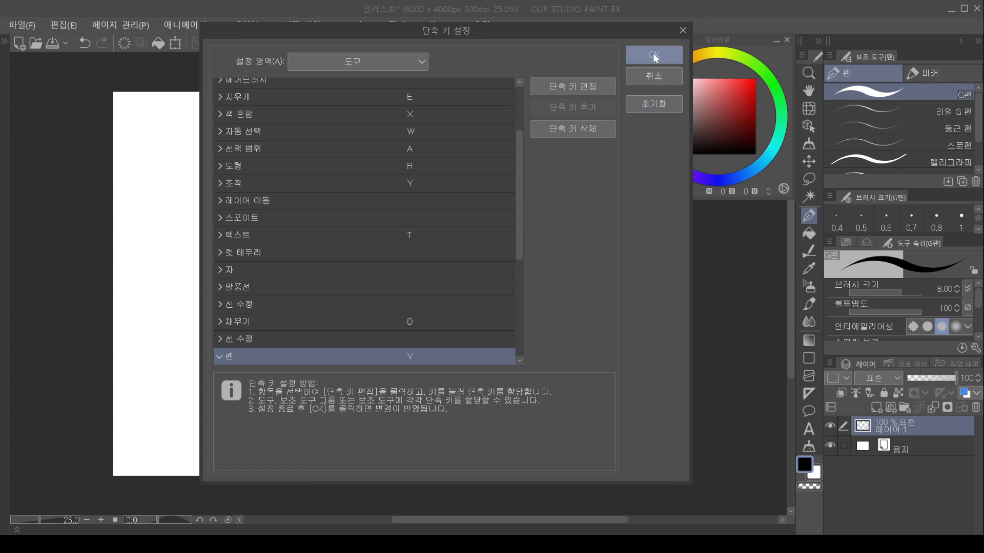
Change the setting area to 옵션, examine the 브러시 크기 팔레트 preset shortcuts and apply the shortcut settings
click(383, 63)
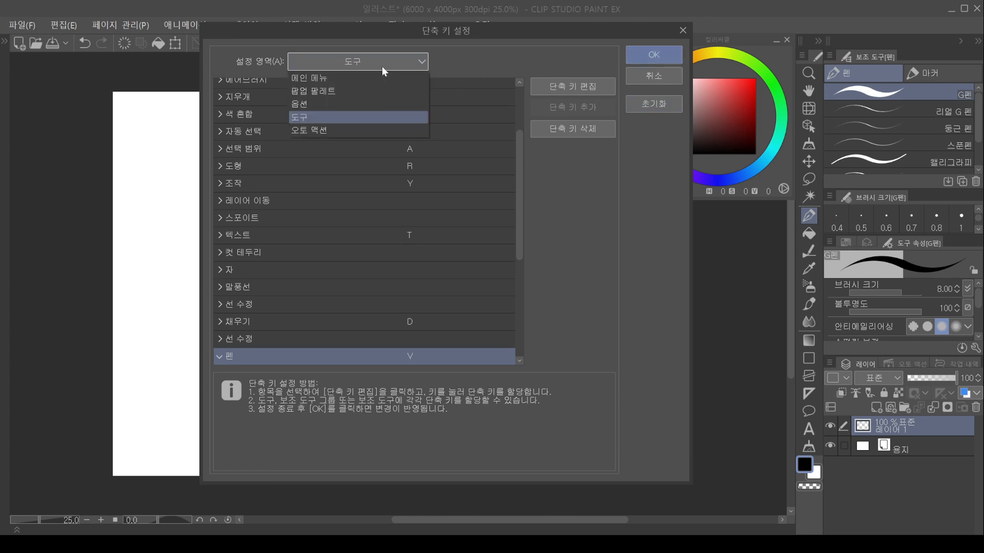
click(340, 106)
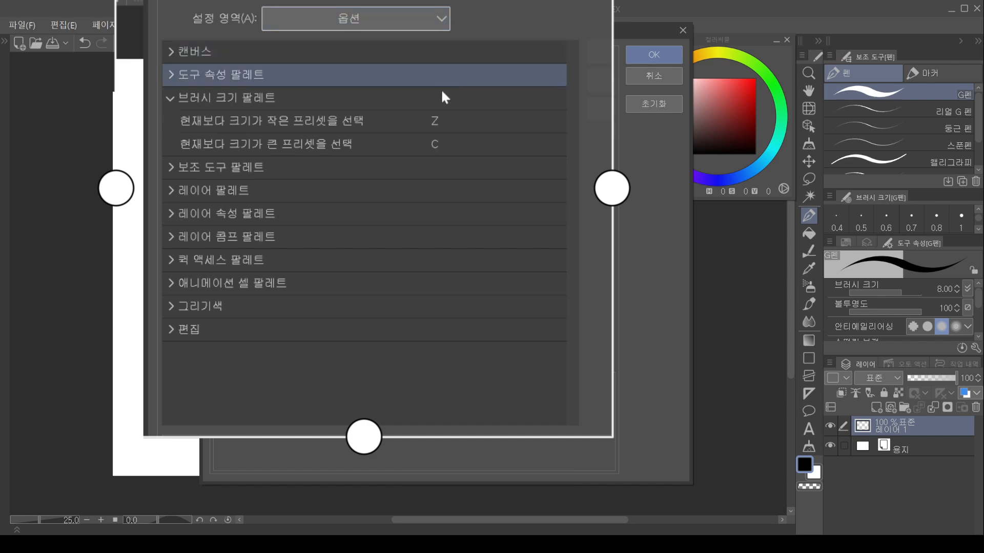
click(287, 145)
click(178, 123)
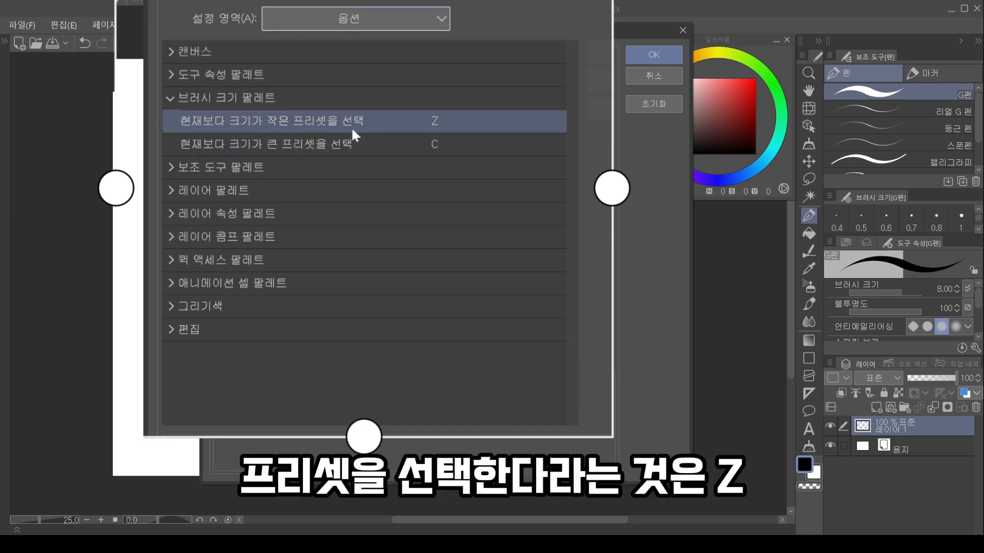
click(295, 149)
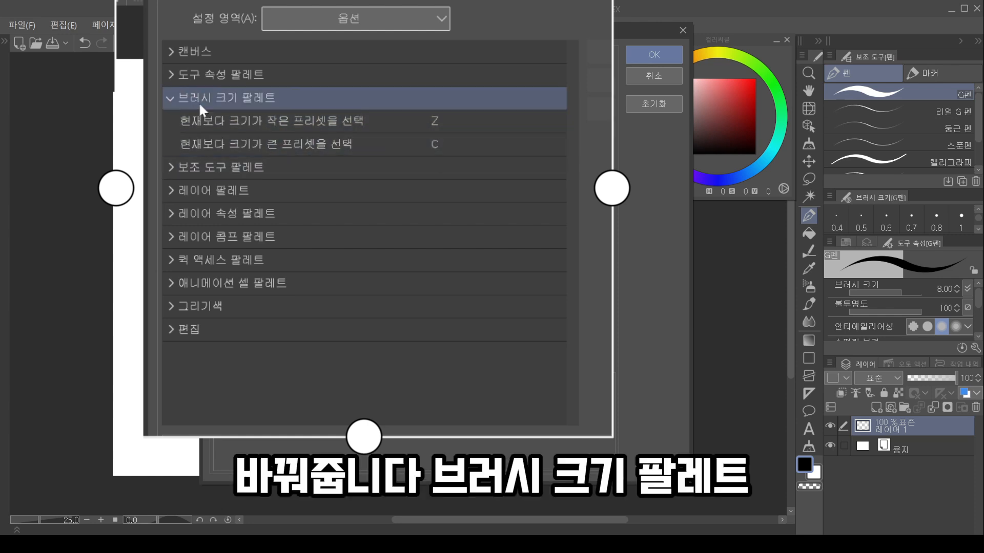
click(646, 57)
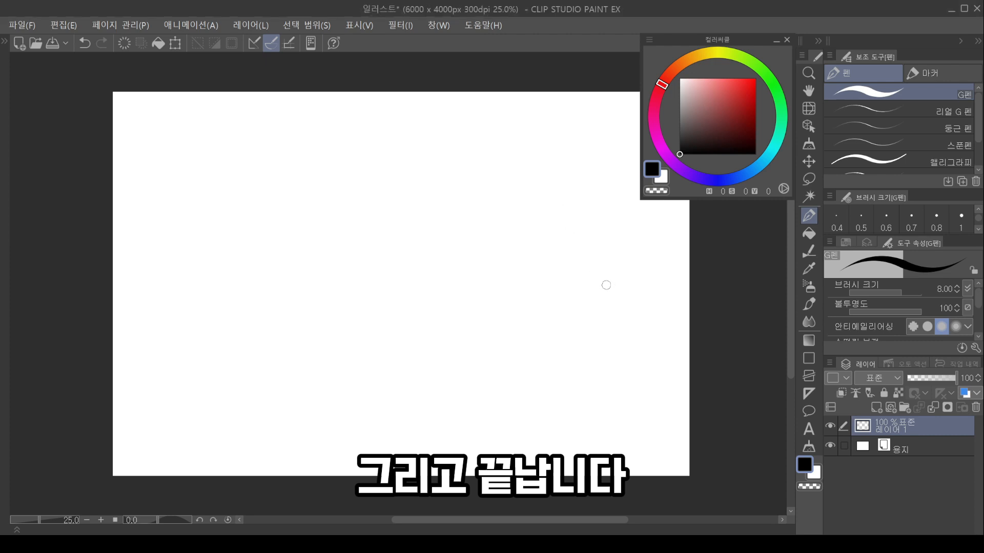
Enlarge the G펜 brush size to 15, draw a trial stroke on the canvas and undo it
drag(457, 279, 467, 276)
drag(446, 203, 441, 207)
key(])
key(])
key(])
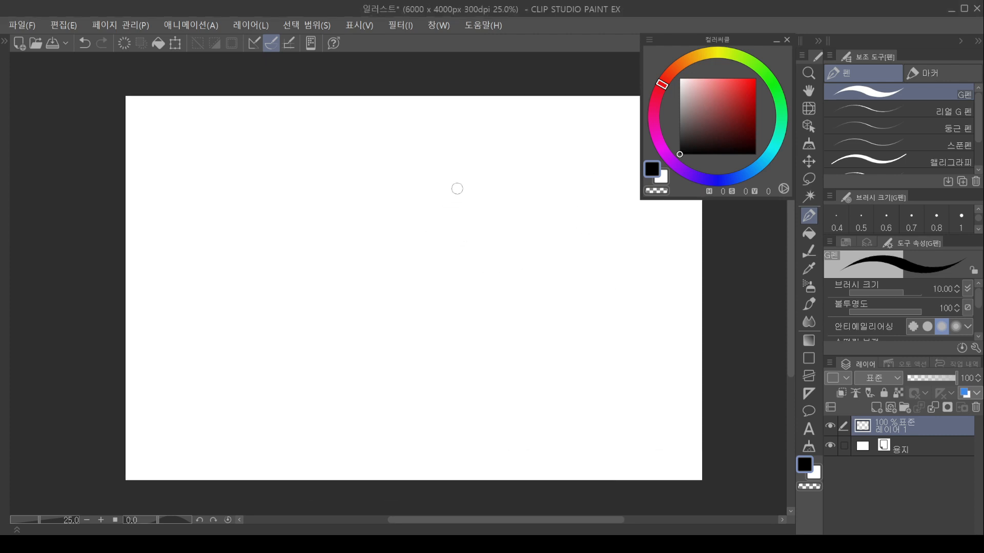
mouse_move(463, 173)
mouse_down()
mouse_move(433, 208)
mouse_move(453, 200)
mouse_move(410, 266)
mouse_up()
key(ctrl+z)
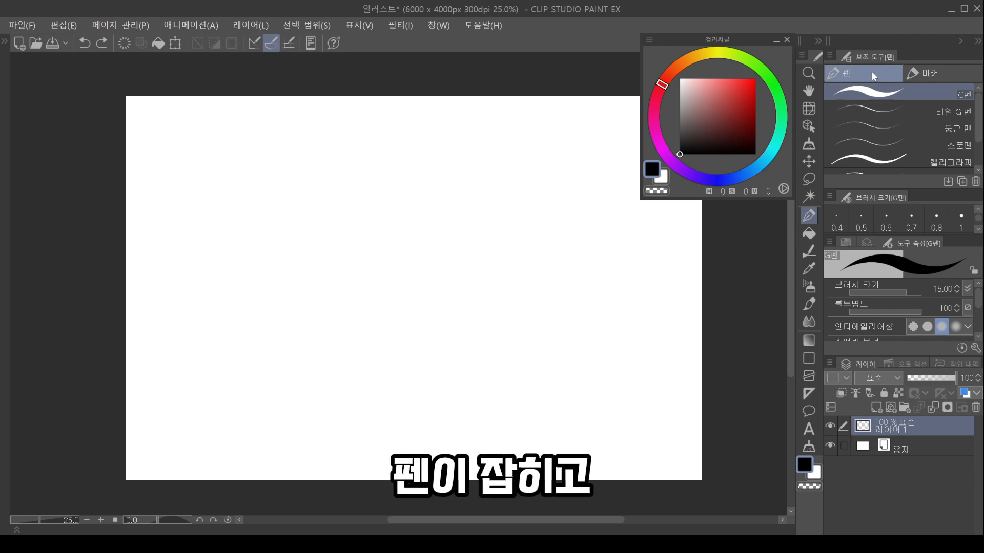
Switch to the eraser and back to the G펜, then paint a large solid black scribble mid-canvas at brush size 50
key(e)
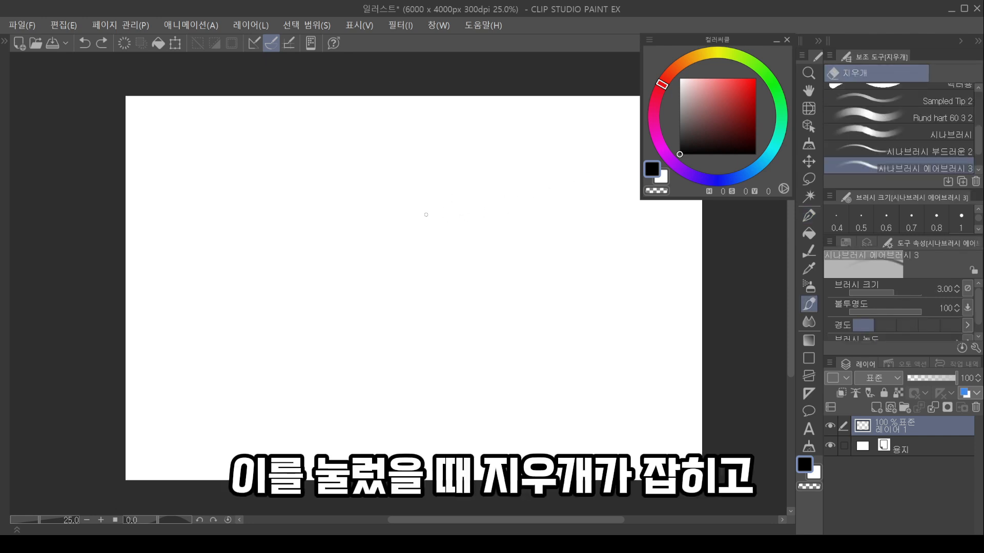
key(p)
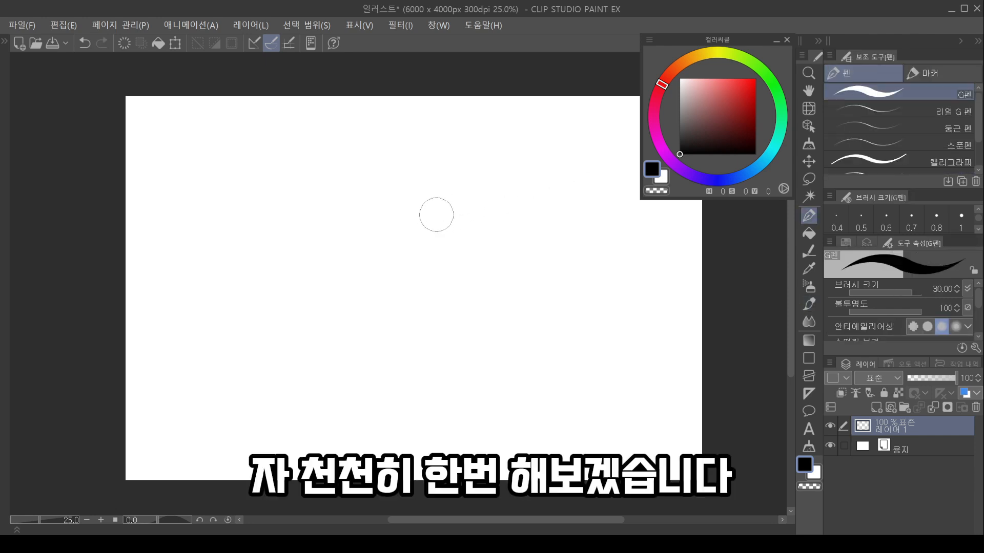
click(464, 191)
drag(461, 195, 389, 277)
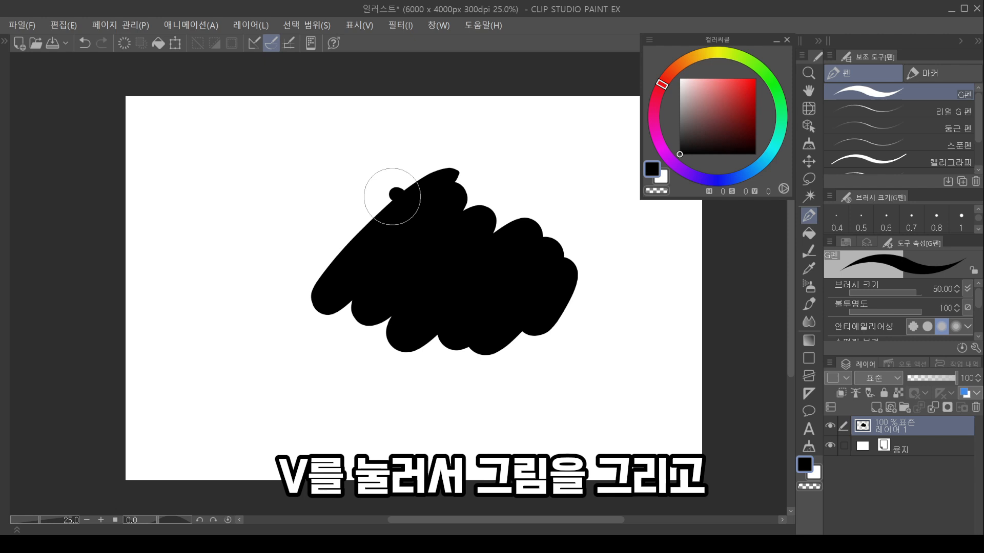
mouse_move(391, 198)
mouse_down()
mouse_move(391, 275)
mouse_move(461, 327)
mouse_move(461, 175)
mouse_up()
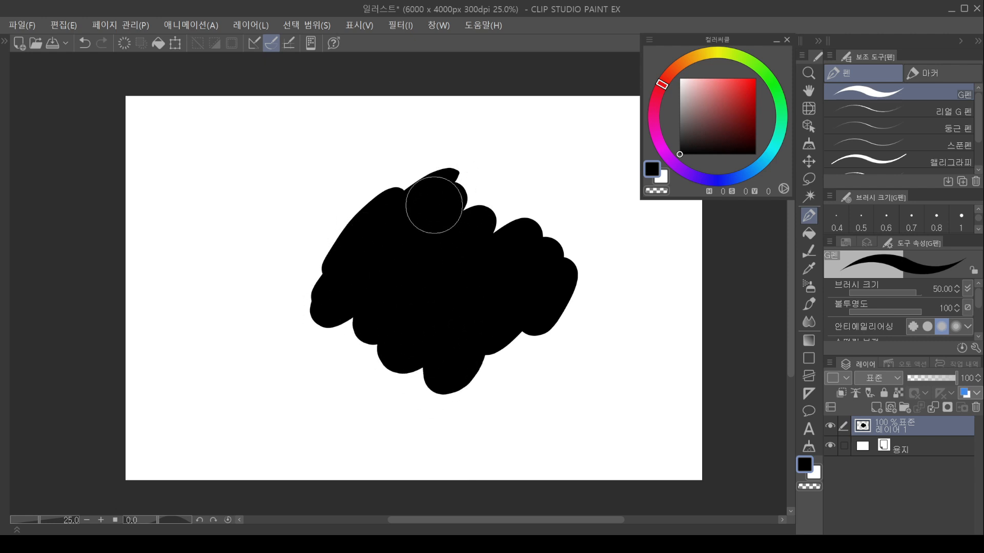
Switch to the eraser with 시나브러시 에어브러시 3 and enlarge its brush size to 50
key(e)
key(bracketright)
key(bracketright)
key(bracketright)
key(bracketright)
key(bracketright)
key(bracketright)
key(bracketright)
key(bracketright)
key(bracketright)
key(bracketright)
key(bracketright)
key(bracketright)
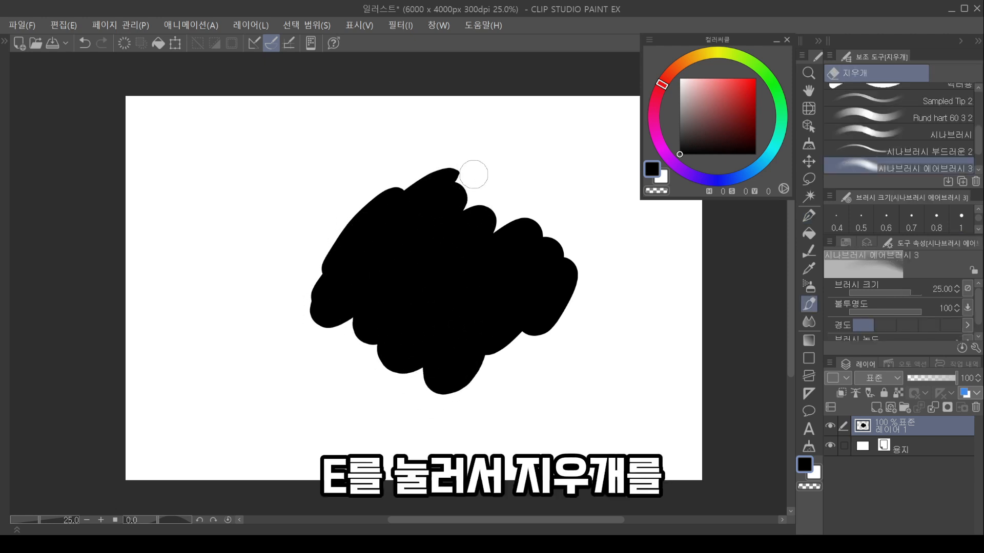
Select the 딱딱함 eraser and enlarge its brush size to 60
drag(979, 142, 979, 103)
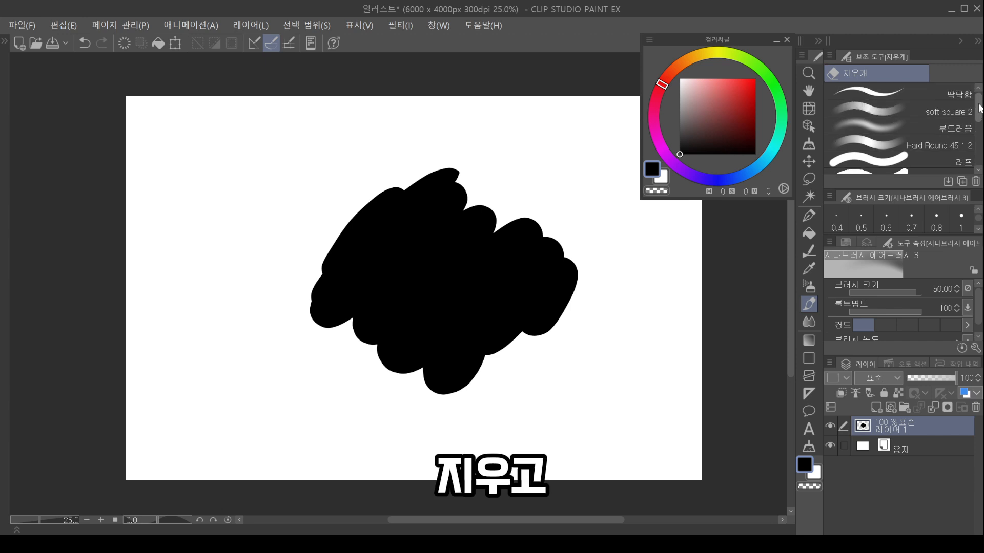
click(954, 94)
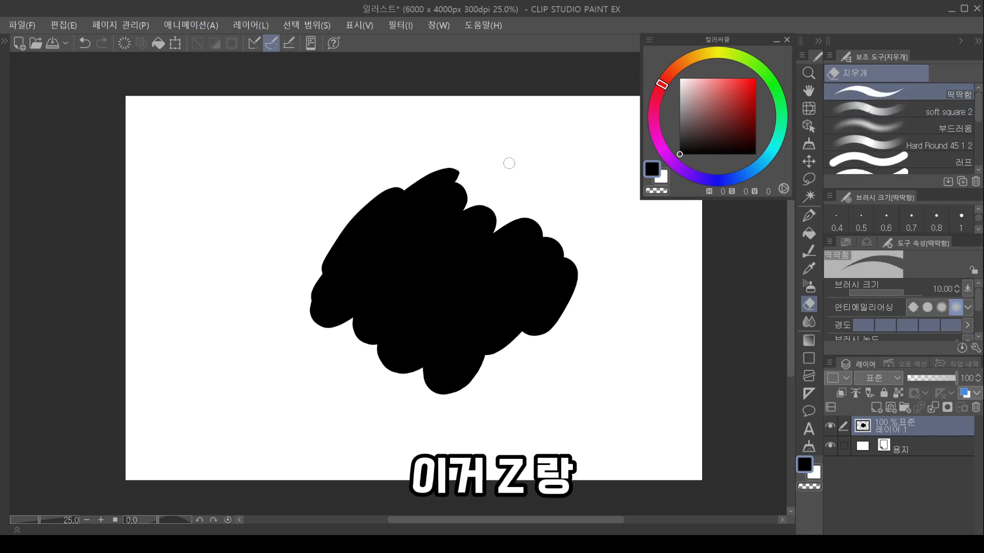
key(c)
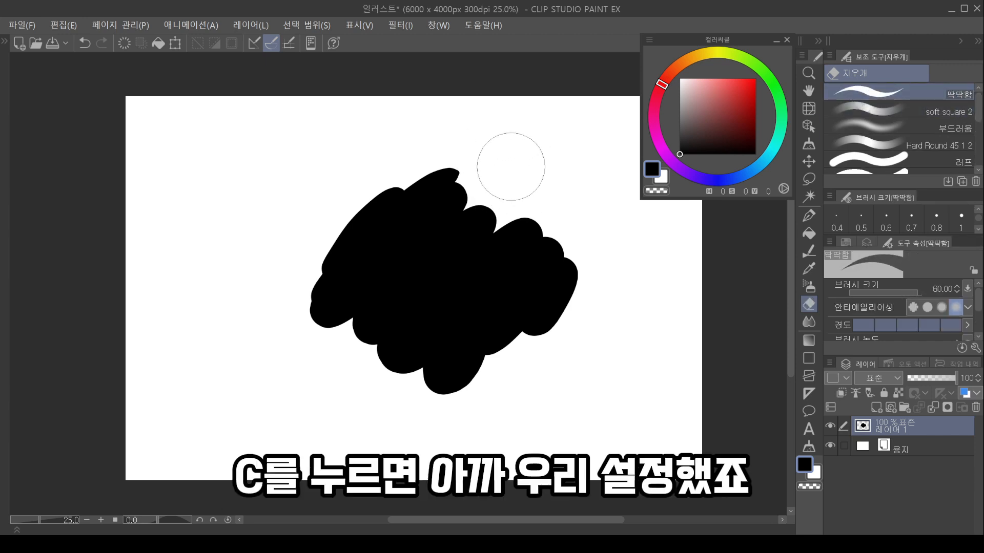
Shrink the 딱딱함 eraser to brush size 4, then enlarge it to 100
key(bracketright)
key(bracketright)
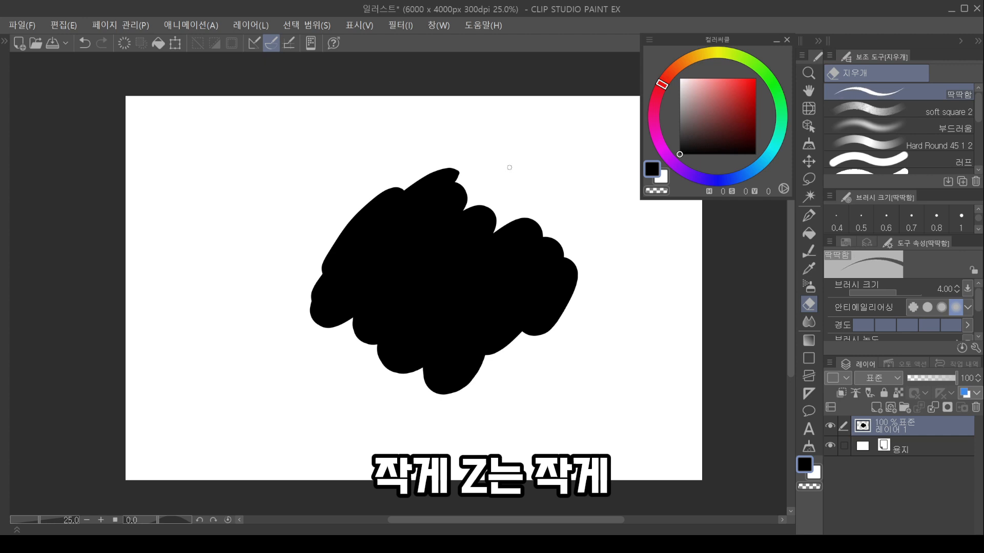
key(c)
key(c)
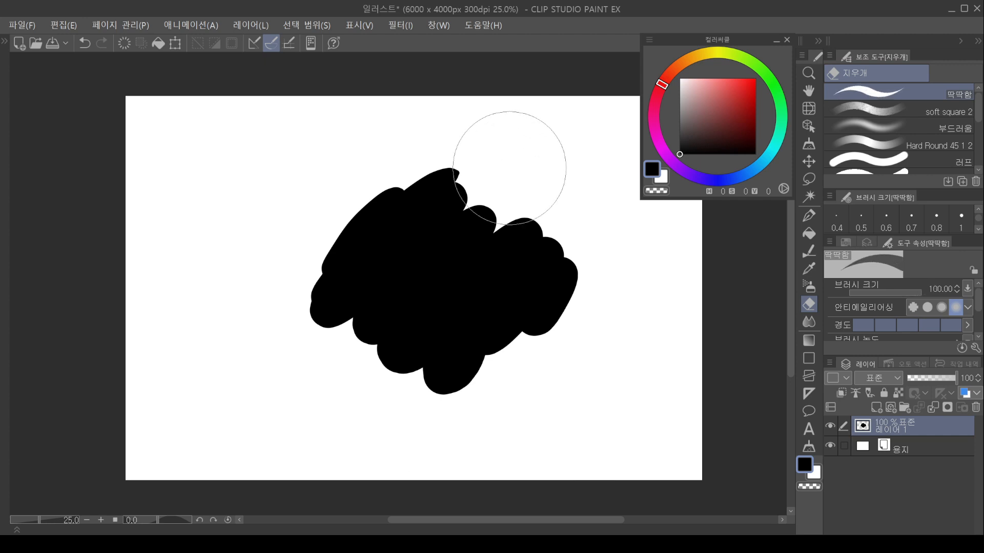
Enlarge and shrink the 딱딱함 eraser through its size presets, leaving the brush size at 80
key(bracketright)
key(bracketright)
key(bracketright)
key(bracketright)
key(bracketright)
key(bracketright)
key(bracketright)
key(bracketright)
key(bracketright)
key(bracketright)
key(bracketright)
key(bracketright)
key(bracketleft)
key(bracketleft)
key(bracketleft)
key(bracketleft)
key(bracketleft)
key(bracketleft)
key(bracketleft)
key(bracketleft)
key(bracketleft)
key(bracketleft)
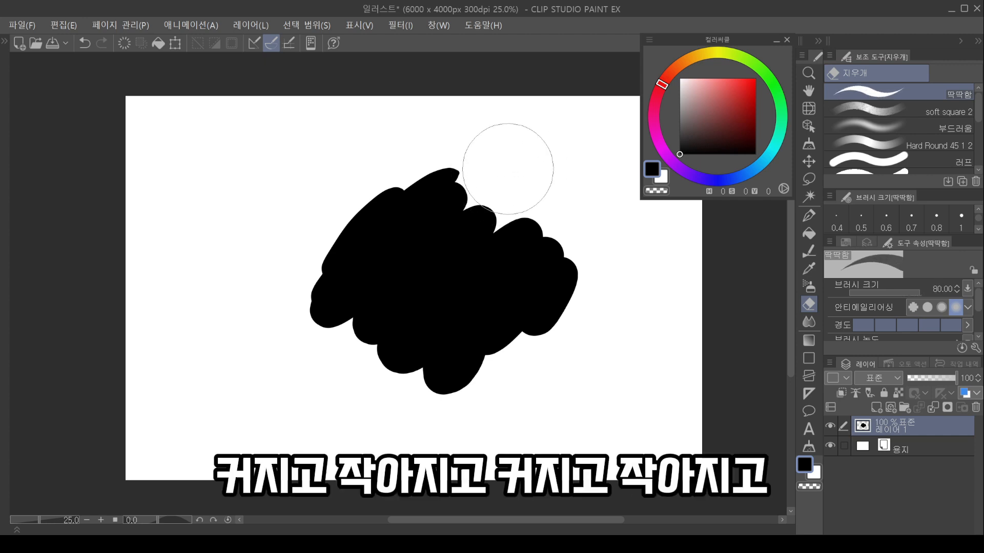
Erase the upper-right part of the black scribble with the 딱딱함 eraser at brush sizes 40 and 80
key(bracketright)
key(bracketright)
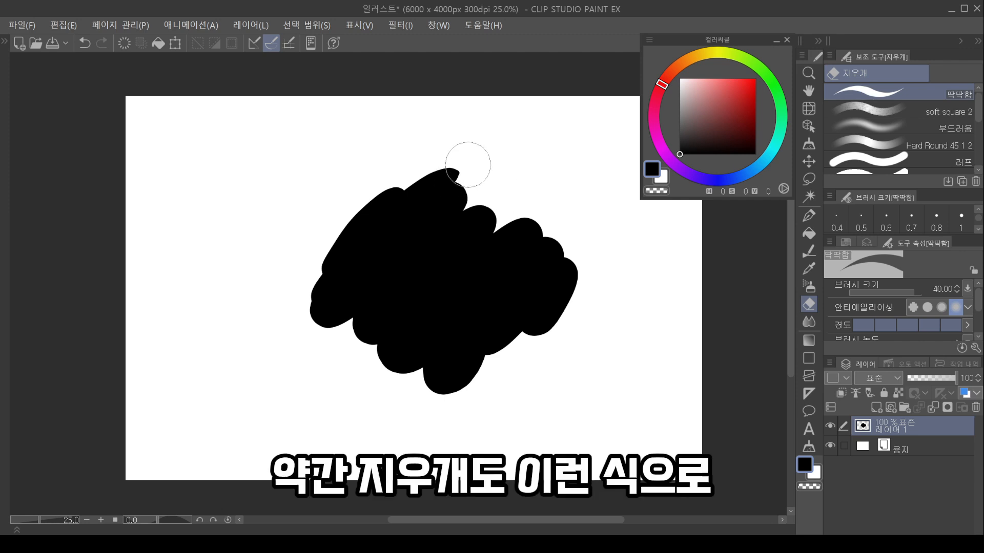
mouse_move(466, 159)
mouse_down()
mouse_move(409, 196)
mouse_move(432, 219)
mouse_move(501, 215)
mouse_move(547, 235)
mouse_move(558, 317)
mouse_up()
key(bracketright)
key(bracketright)
key(bracketright)
key(bracketright)
key(bracketright)
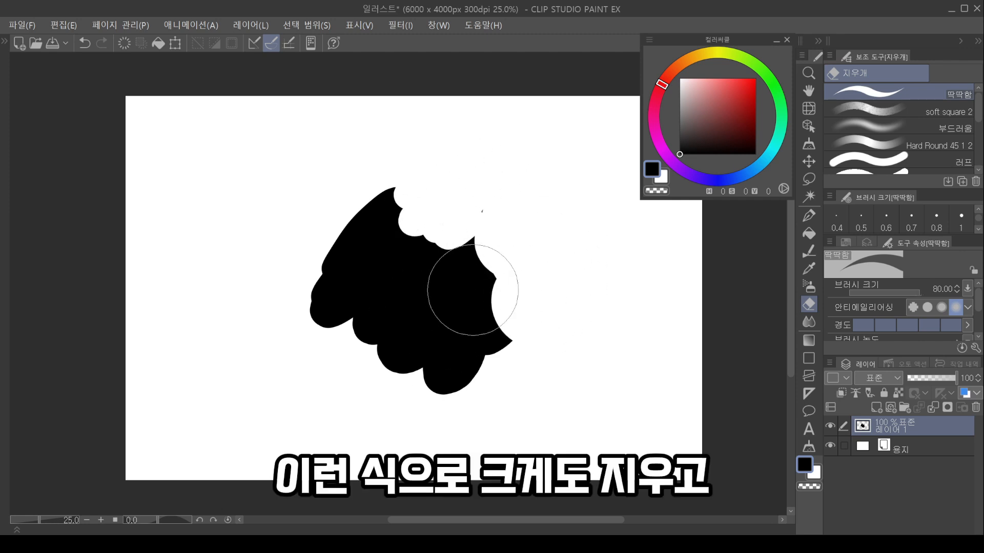
Shrink the 딱딱함 eraser to brush size 8 and erase a small squiggle inside the black shape
key(bracketleft)
key(bracketleft)
key(bracketleft)
key(bracketleft)
key(bracketleft)
key(bracketleft)
key(bracketleft)
key(bracketleft)
key(bracketleft)
key(bracketleft)
key(bracketleft)
drag(440, 285, 430, 281)
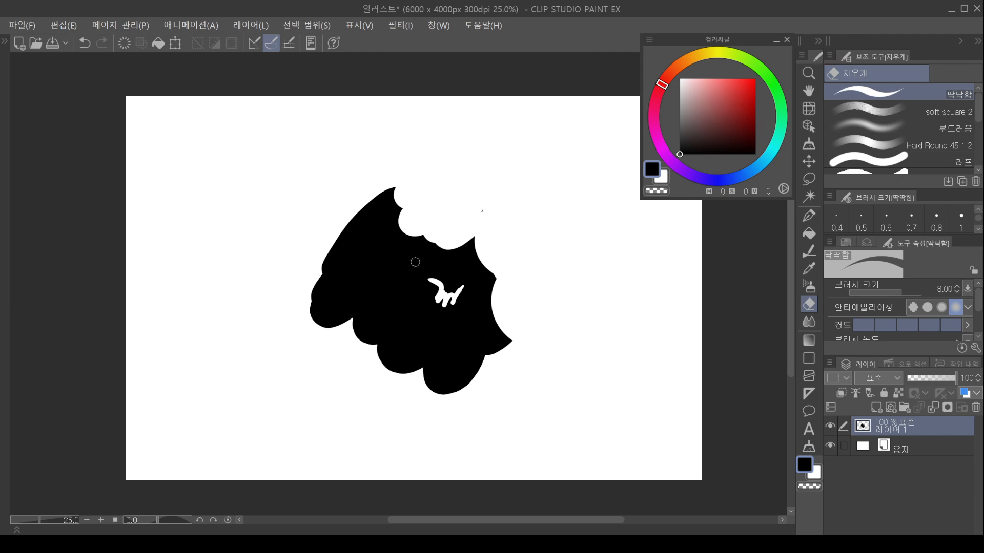
Enlarge the 딱딱함 eraser's brush size to 80
key(bracketright)
key(bracketright)
key(bracketright)
key(bracketright)
key(bracketright)
key(bracketright)
key(bracketright)
key(bracketright)
key(bracketright)
key(bracketright)
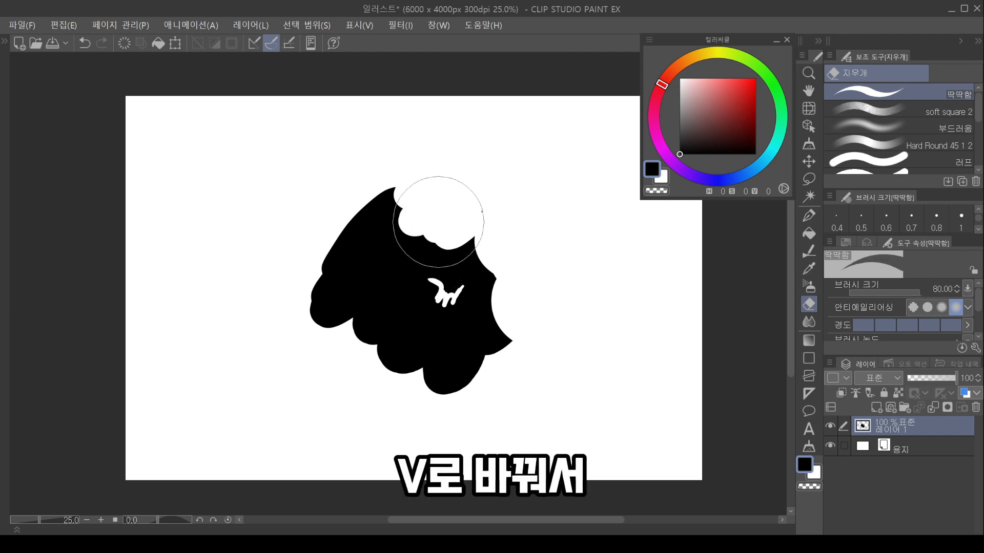
Switch to the G펜 and draw thick and thin strokes above and beside the black shape, varying the brush size down to 15
key(v)
key(z)
mouse_move(526, 190)
mouse_down()
mouse_move(511, 225)
mouse_move(596, 246)
mouse_up()
key(z)
drag(496, 177, 479, 210)
drag(472, 153, 449, 210)
mouse_move(441, 150)
mouse_down()
mouse_move(434, 193)
mouse_move(408, 148)
mouse_move(401, 171)
mouse_up()
drag(382, 146, 337, 181)
key(c)
mouse_move(515, 146)
mouse_down()
mouse_move(599, 213)
mouse_move(614, 279)
mouse_move(584, 349)
mouse_up()
key(z)
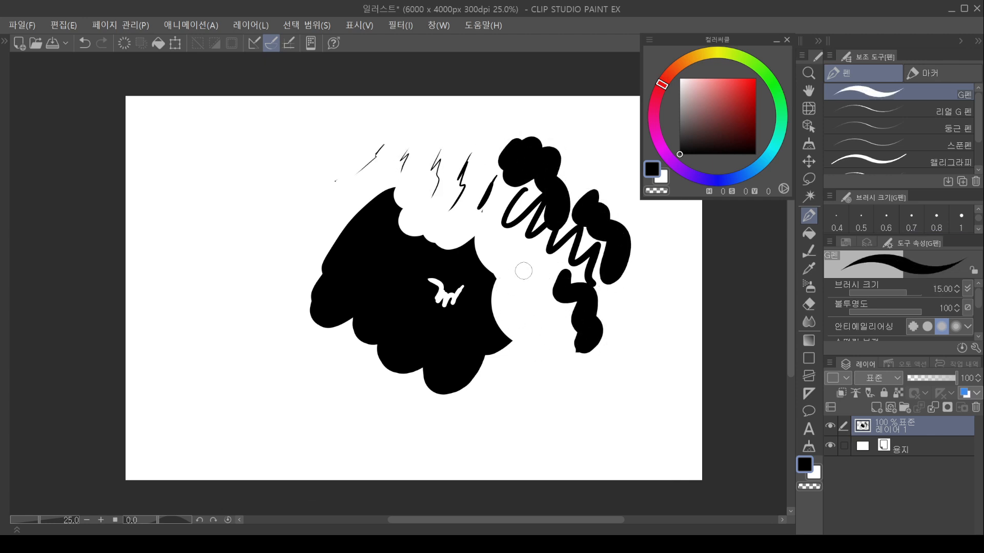
Draw more zigzag strokes along the black shape's upper-right edge with the G펜, varying the brush size down to 2.5
drag(526, 270, 515, 355)
key(z)
drag(425, 147, 470, 153)
key(c)
mouse_move(506, 123)
mouse_down()
mouse_move(469, 191)
mouse_move(500, 264)
mouse_up()
key(z)
drag(511, 249, 506, 292)
mouse_move(430, 201)
mouse_down()
mouse_move(461, 235)
mouse_move(451, 249)
mouse_up()
key(z)
drag(451, 250, 473, 268)
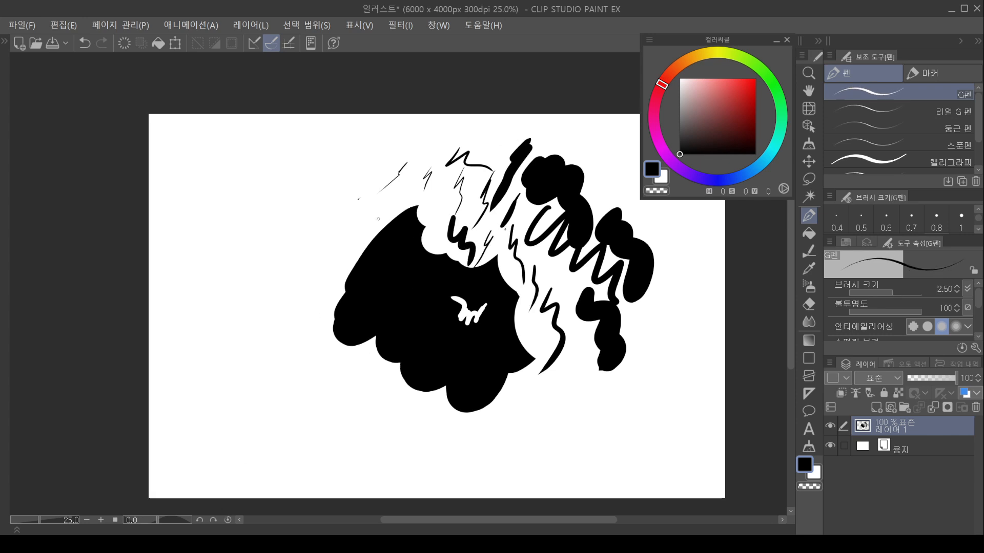
Draw several fine curved lines with a thin G펜 in the blank area left of the black shape
key(alt+space)
mouse_move(282, 237)
mouse_down()
mouse_move(352, 234)
mouse_move(332, 225)
mouse_up()
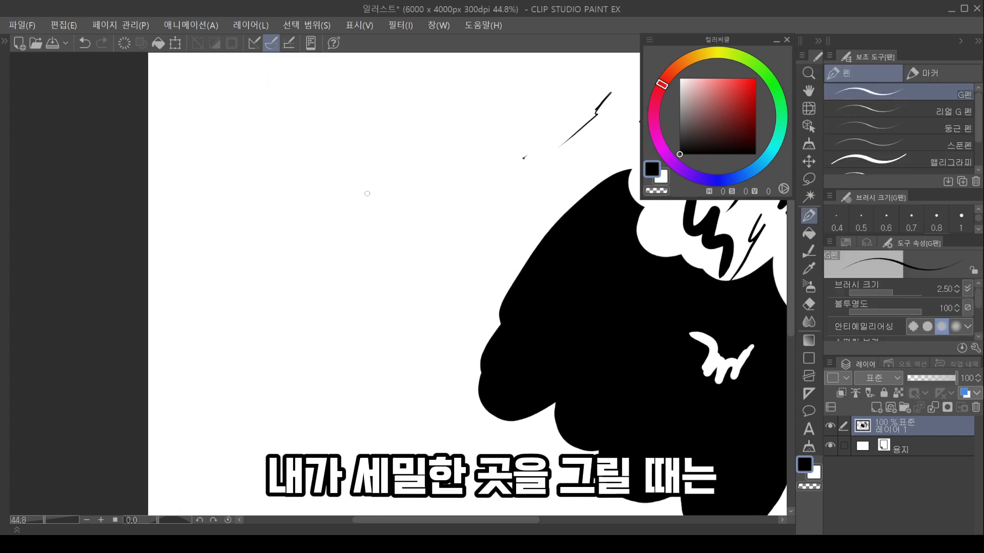
key(bracketleft)
mouse_move(384, 174)
mouse_down()
mouse_move(304, 288)
mouse_move(401, 167)
mouse_move(330, 249)
mouse_move(294, 305)
mouse_move(297, 323)
mouse_move(368, 214)
mouse_up()
drag(370, 311, 345, 297)
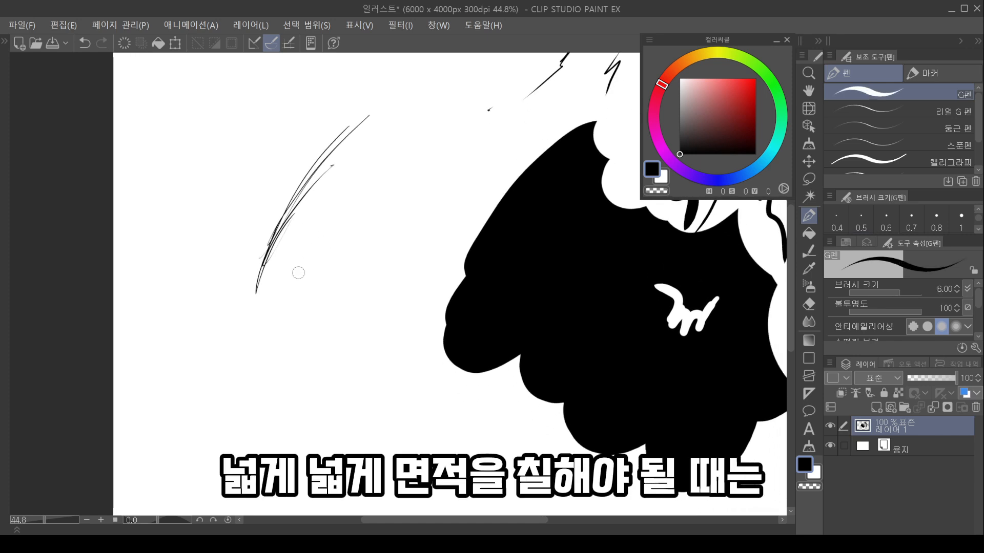
Enlarge the G펜 to brush size 40 and paint a large black patch beside the fine curved lines
key(bracketright)
key(bracketright)
key(bracketright)
key(bracketright)
key(bracketright)
key(bracketright)
key(bracketright)
key(bracketright)
key(bracketright)
key(bracketright)
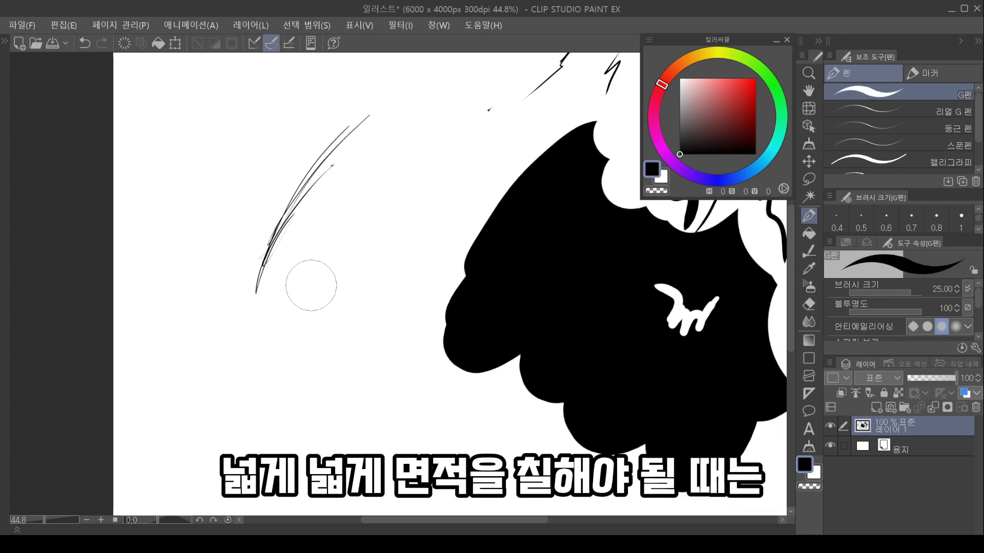
mouse_move(272, 330)
mouse_down()
mouse_move(311, 279)
mouse_move(301, 333)
mouse_move(391, 268)
mouse_move(314, 396)
mouse_move(349, 376)
mouse_move(341, 340)
mouse_move(371, 325)
mouse_move(325, 411)
mouse_up()
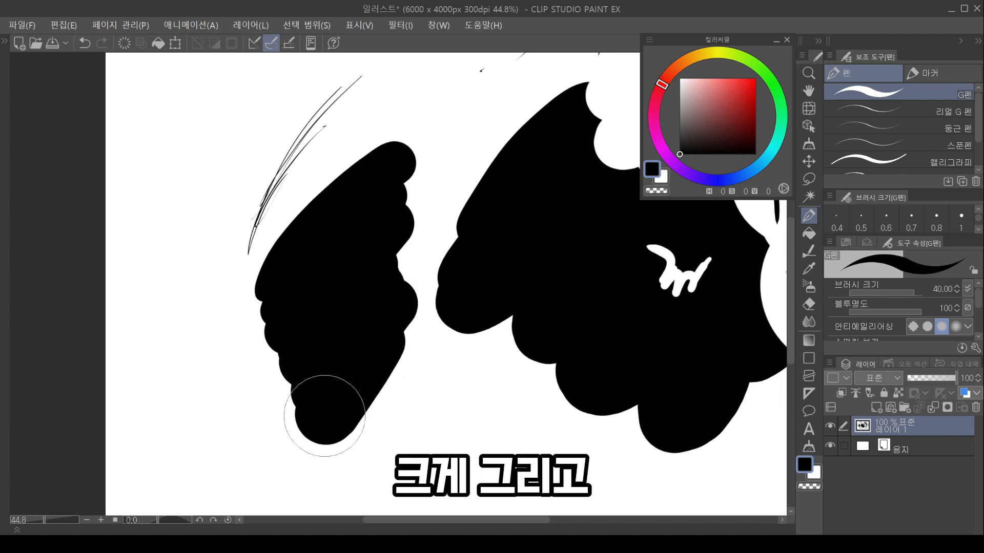
Zoom the canvas out to 28.1% and pan it around in several directions
scroll(434, 263, down, 3)
mouse_move(396, 286)
mouse_down()
mouse_move(413, 278)
mouse_move(382, 272)
mouse_move(429, 266)
mouse_move(405, 259)
mouse_move(420, 264)
mouse_up()
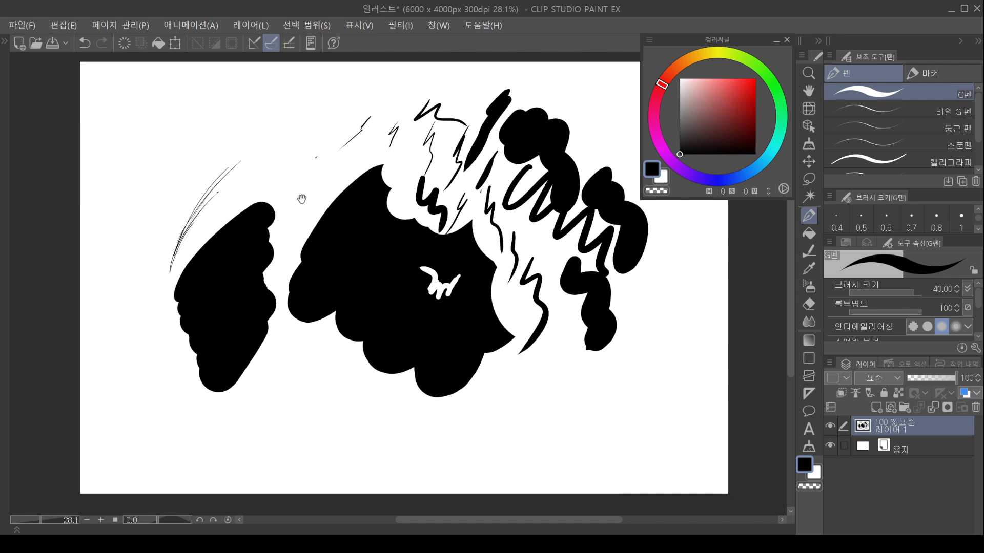
drag(313, 194, 362, 196)
drag(579, 264, 454, 264)
drag(293, 285, 488, 281)
mouse_move(346, 263)
mouse_down()
mouse_move(536, 272)
mouse_move(350, 268)
mouse_move(459, 257)
mouse_move(458, 265)
mouse_move(441, 238)
mouse_move(412, 233)
mouse_up()
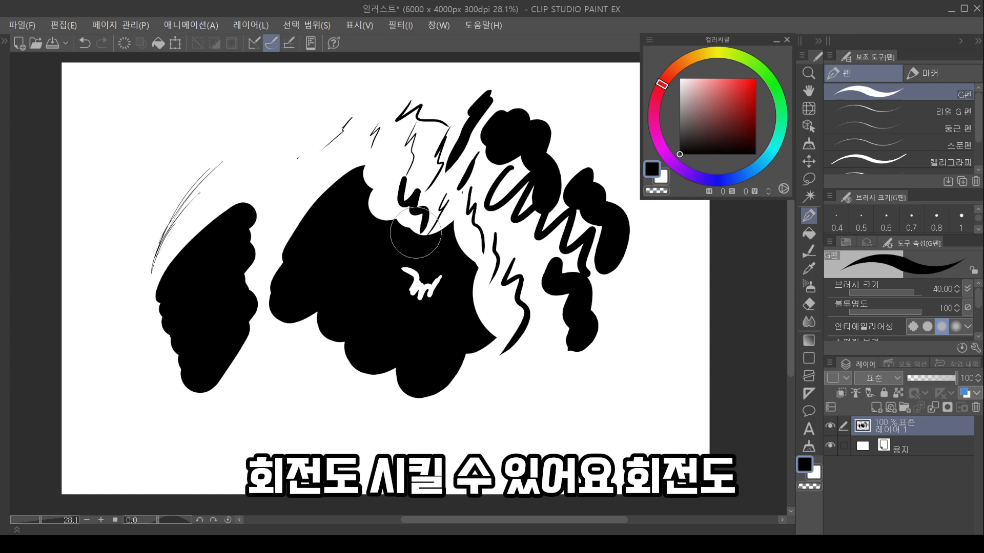
Rotate the canvas to about -30.7 degrees and reset its rotation
key(ctrl)
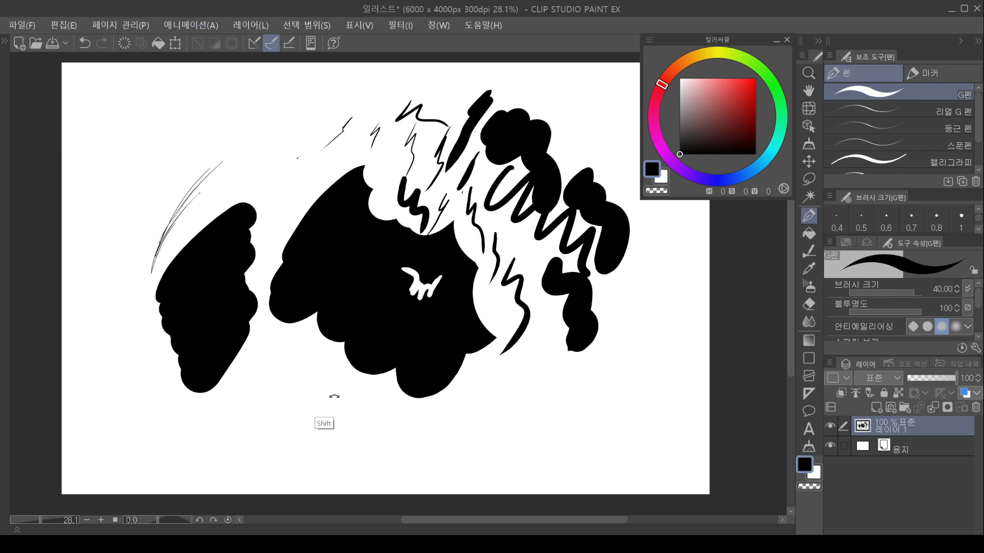
mouse_move(663, 214)
mouse_down()
mouse_move(663, 305)
mouse_move(619, 391)
mouse_move(630, 379)
mouse_move(658, 215)
mouse_move(594, 130)
mouse_up()
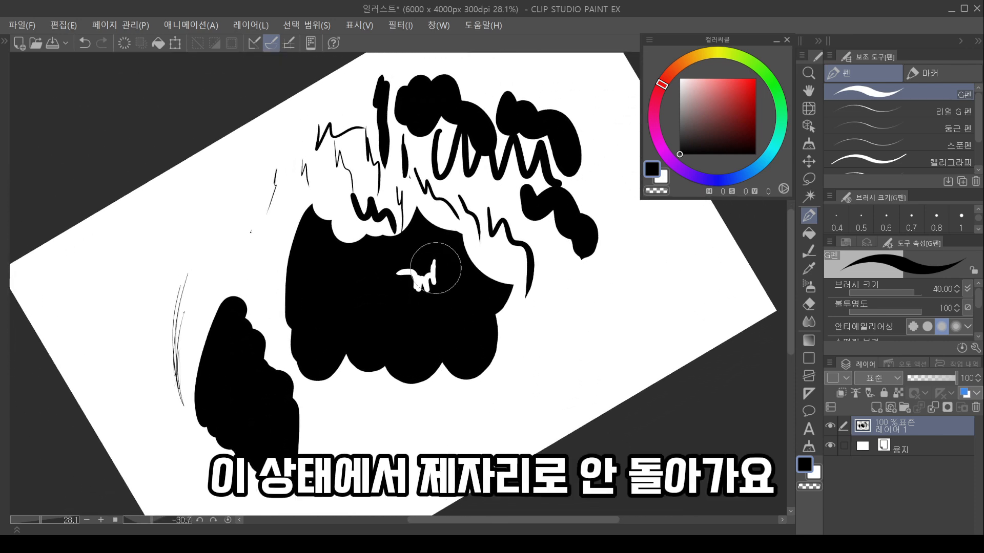
mouse_move(403, 287)
mouse_down()
mouse_move(441, 256)
mouse_move(349, 319)
mouse_move(467, 237)
mouse_move(439, 249)
mouse_up()
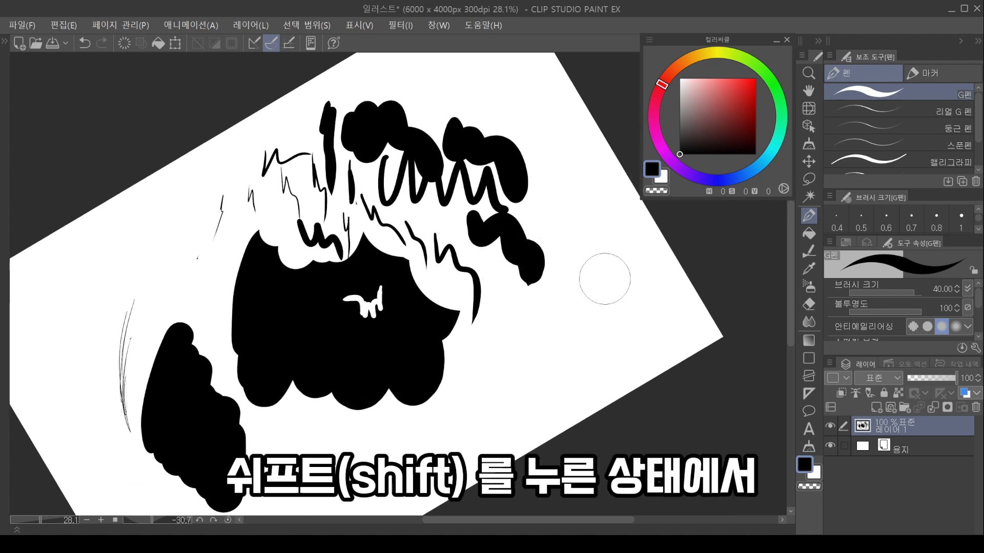
shift+double_click(589, 224)
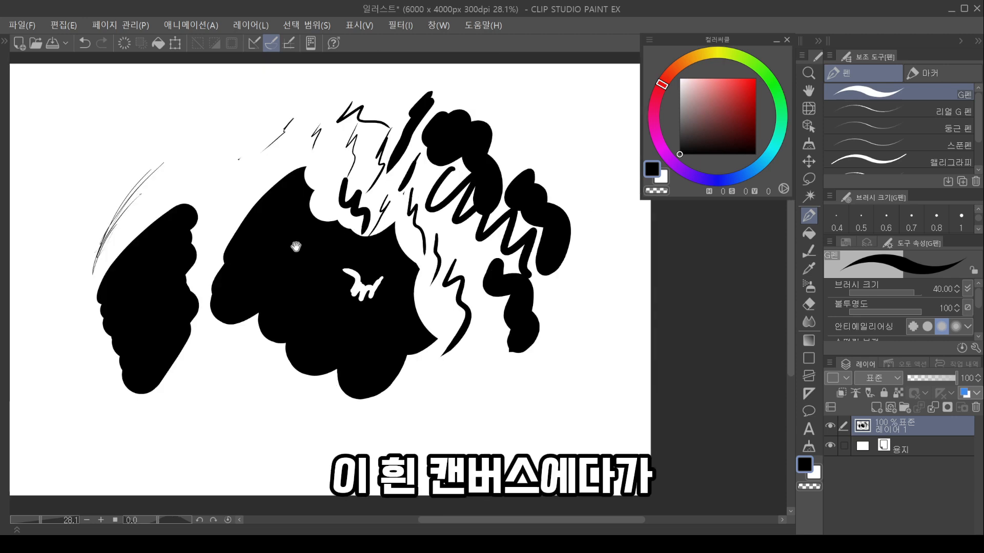
Rotate the canvas slightly twice more, resetting the rotation each time
drag(267, 219, 559, 266)
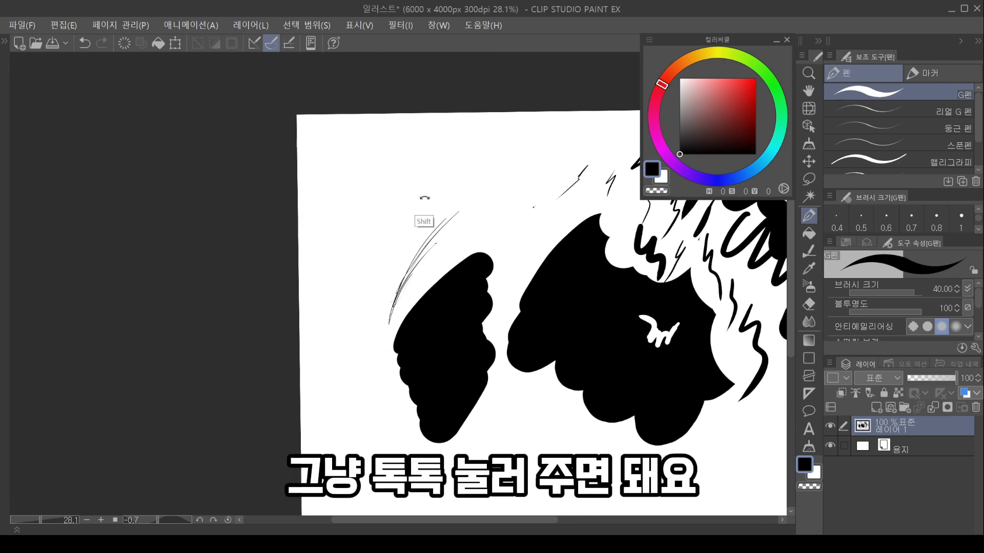
drag(419, 205, 353, 208)
shift+double_click(355, 208)
drag(620, 314, 347, 290)
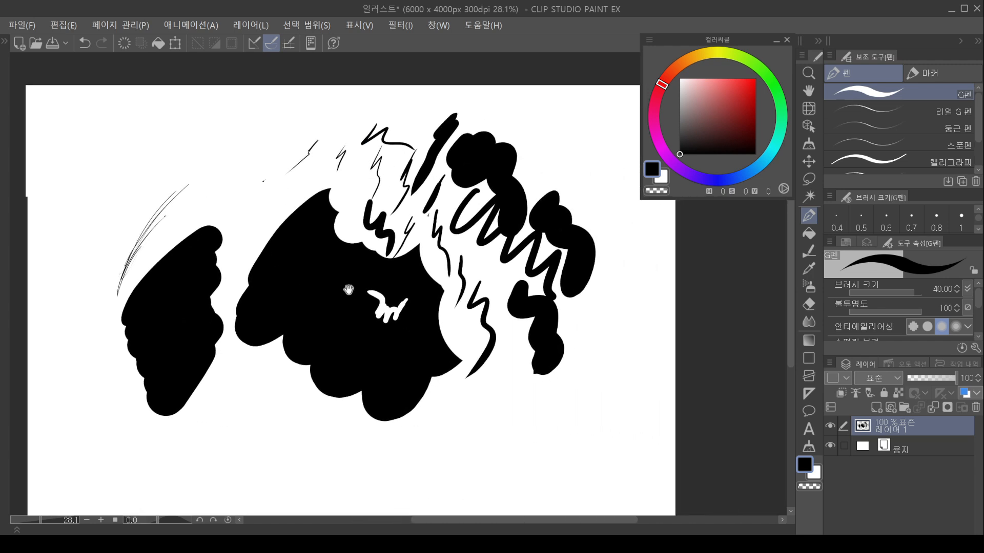
drag(424, 334, 412, 309)
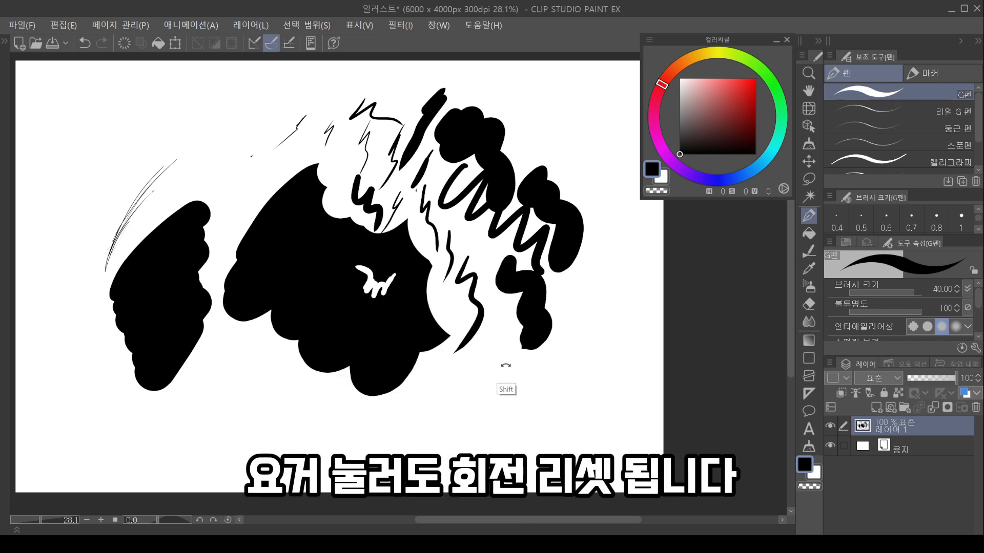
drag(507, 385, 479, 321)
click(227, 520)
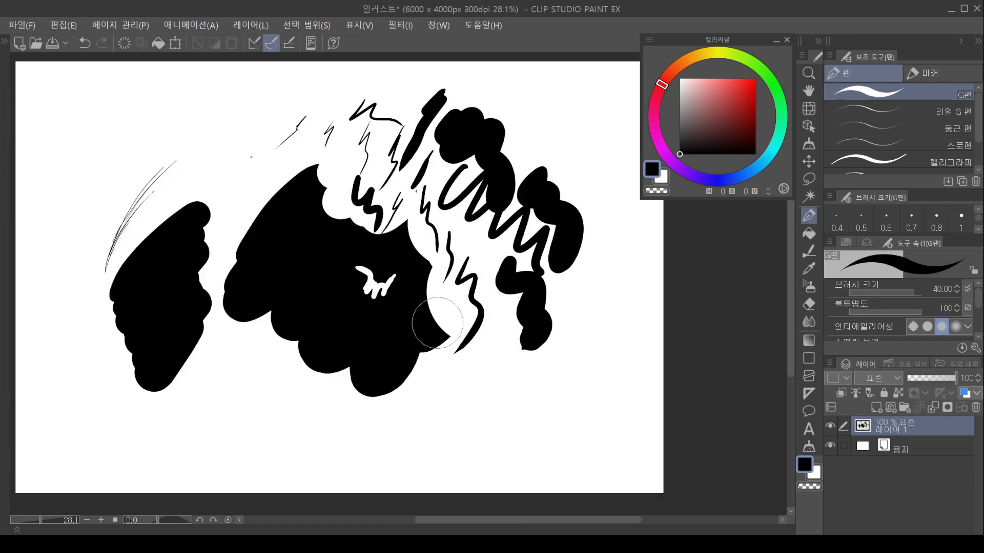
Lasso-select an oval area over the black shape's upper-left part, clear its contents and fill it with black
drag(326, 262, 425, 288)
drag(393, 256, 400, 259)
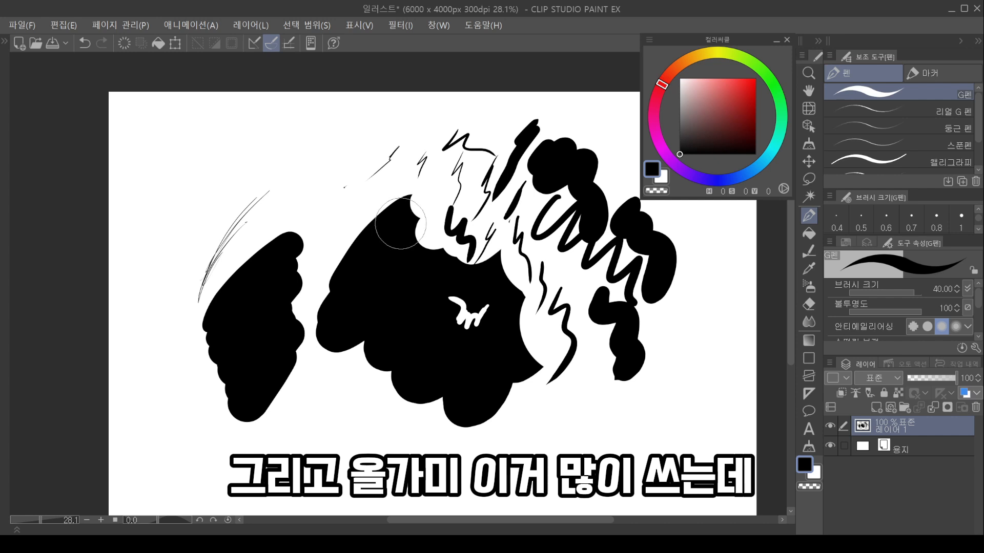
key(a)
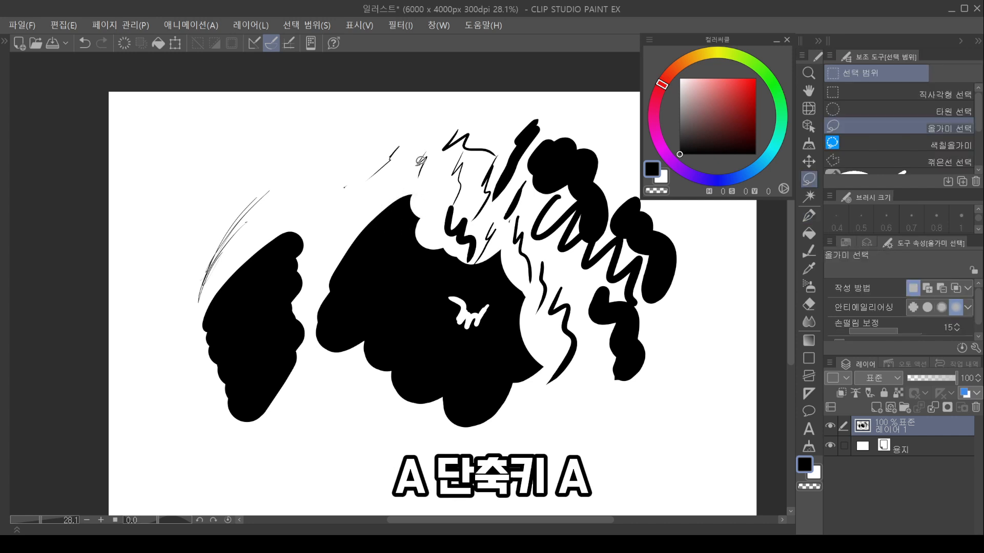
mouse_move(411, 130)
mouse_down()
mouse_move(453, 193)
mouse_move(449, 243)
mouse_up()
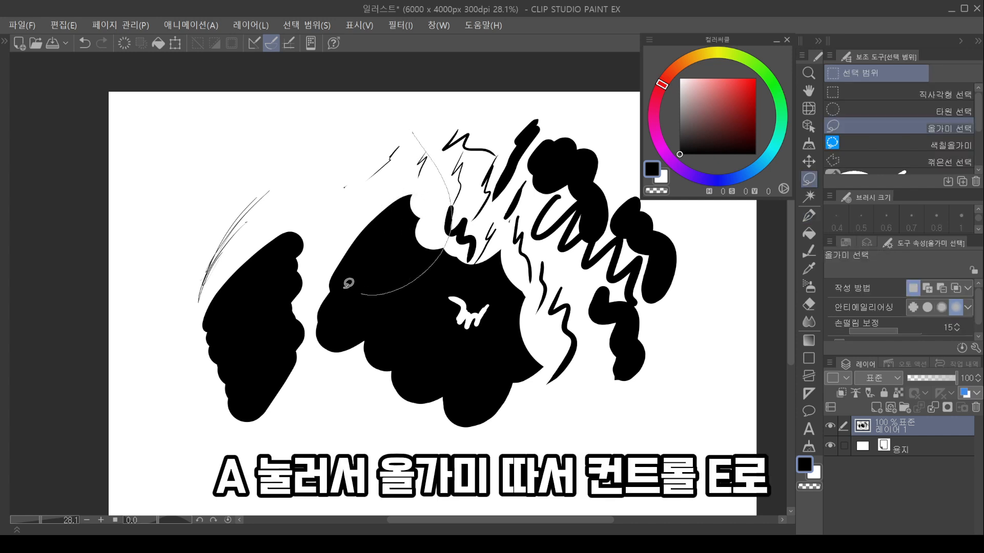
drag(348, 283, 402, 128)
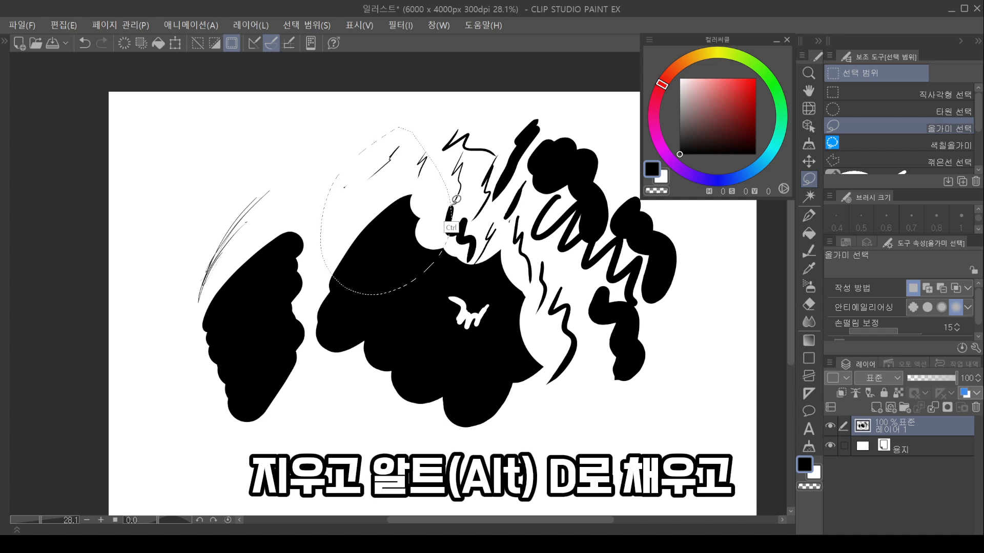
key(ctrl+e)
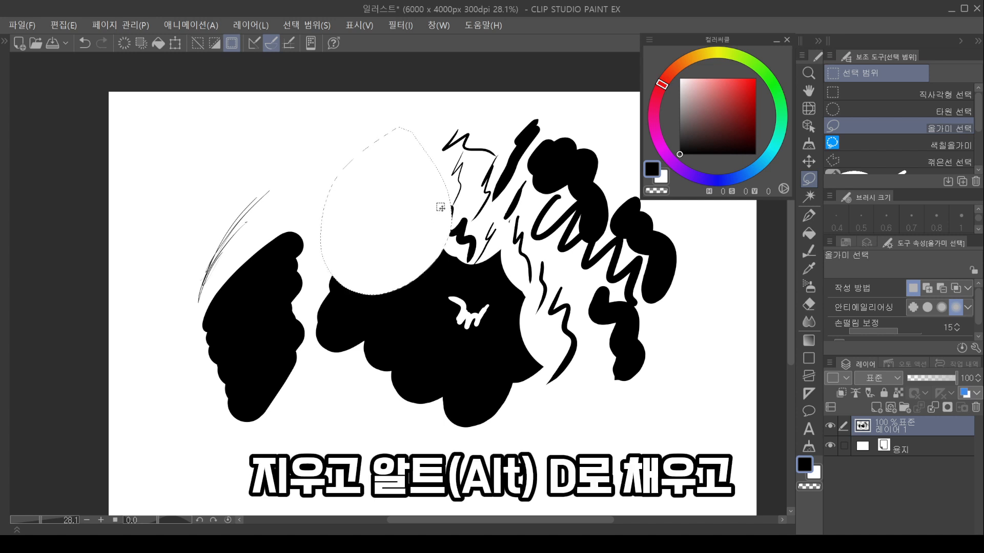
key(alt+d)
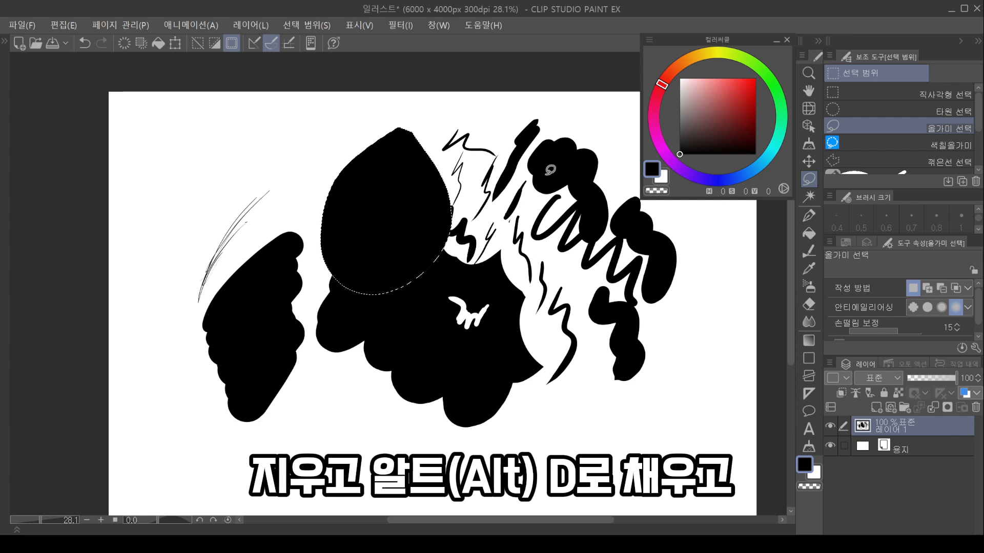
Clear and refill the lasso-selected oval with black once more, and deselect it
drag(480, 220, 439, 239)
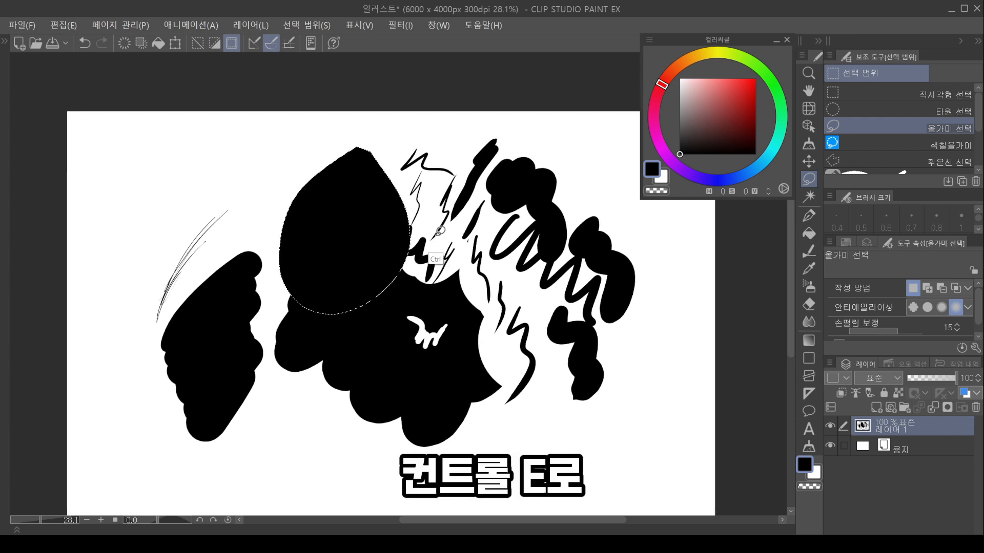
key(ctrl+e)
key(alt+d)
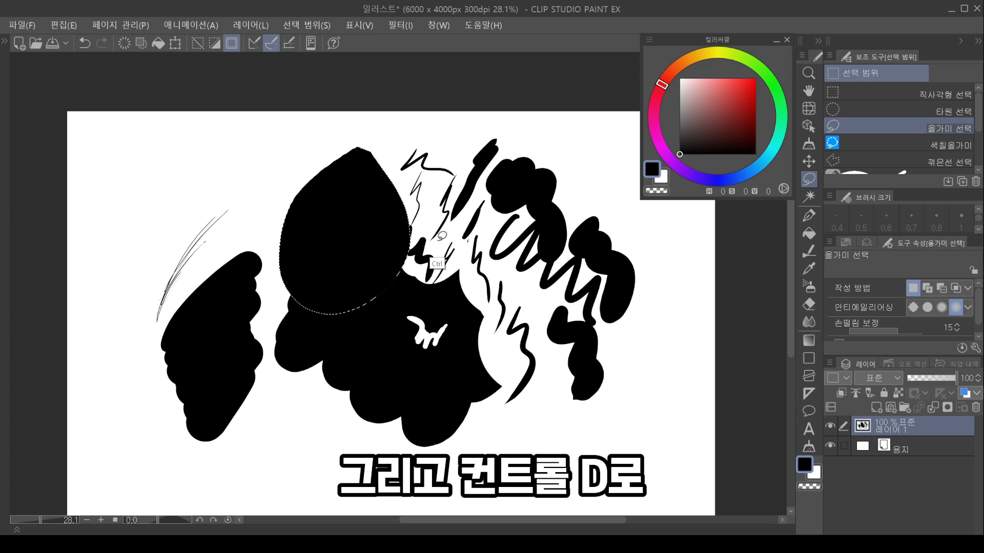
key(ctrl+d)
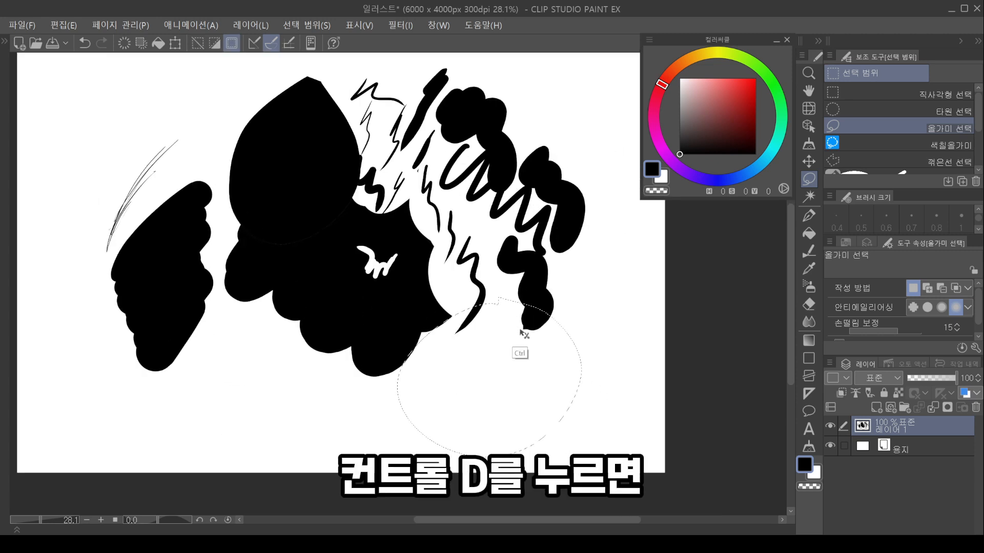
Practise lasso-selecting areas of the canvas, deselecting each one
key(ctrl+d)
mouse_move(561, 251)
mouse_down()
mouse_move(608, 222)
mouse_move(604, 398)
mouse_move(515, 296)
mouse_up()
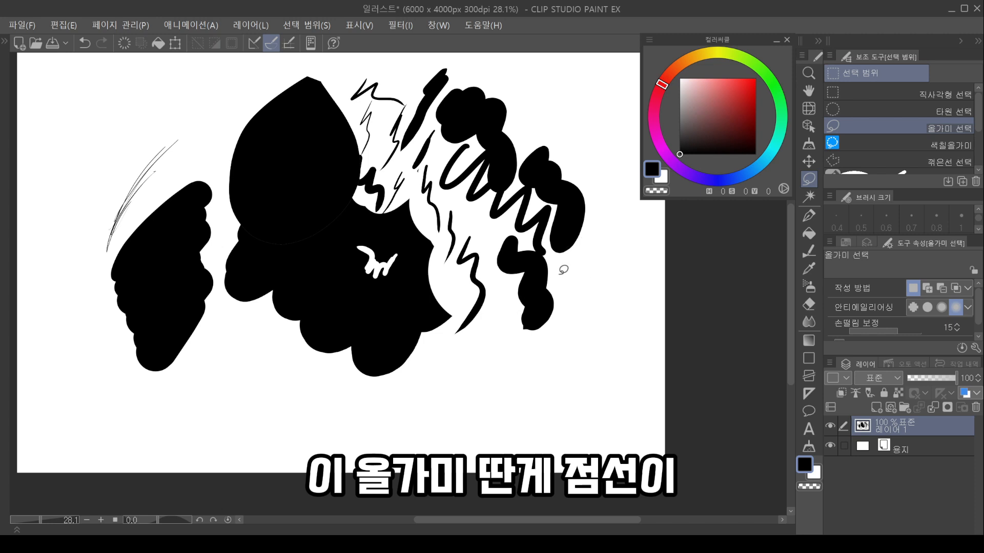
mouse_move(567, 270)
mouse_down()
mouse_move(461, 402)
mouse_move(484, 290)
mouse_move(475, 315)
mouse_move(591, 336)
mouse_move(487, 292)
mouse_up()
key(ctrl+d)
key(ctrl+d)
mouse_move(472, 325)
mouse_down()
mouse_move(545, 413)
mouse_move(469, 320)
mouse_up()
key(ctrl+d)
Clear the whole layer and paint a new black scribble with the G펜 at brush size 40
drag(529, 222, 550, 277)
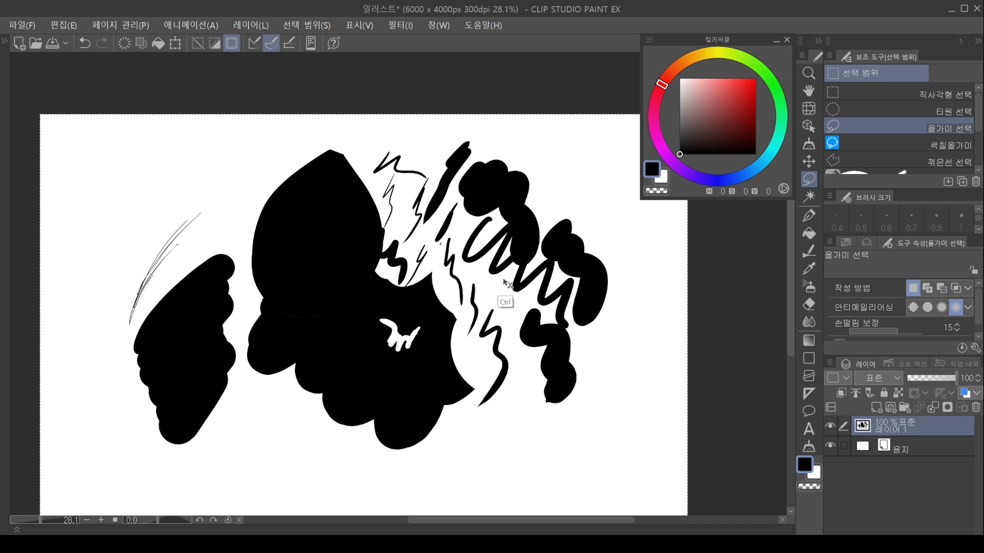
key(Delete)
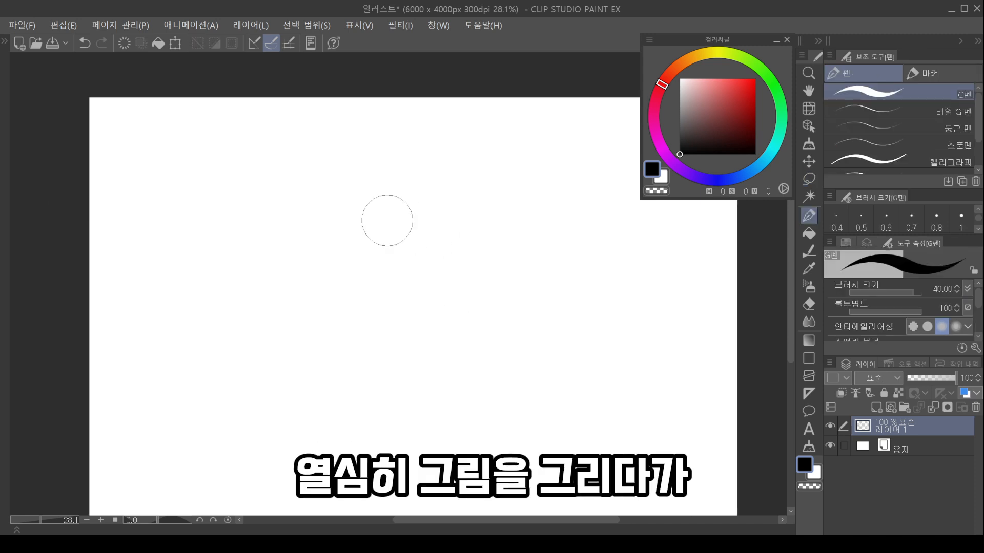
mouse_move(386, 220)
mouse_down()
mouse_move(314, 321)
mouse_move(278, 330)
mouse_up()
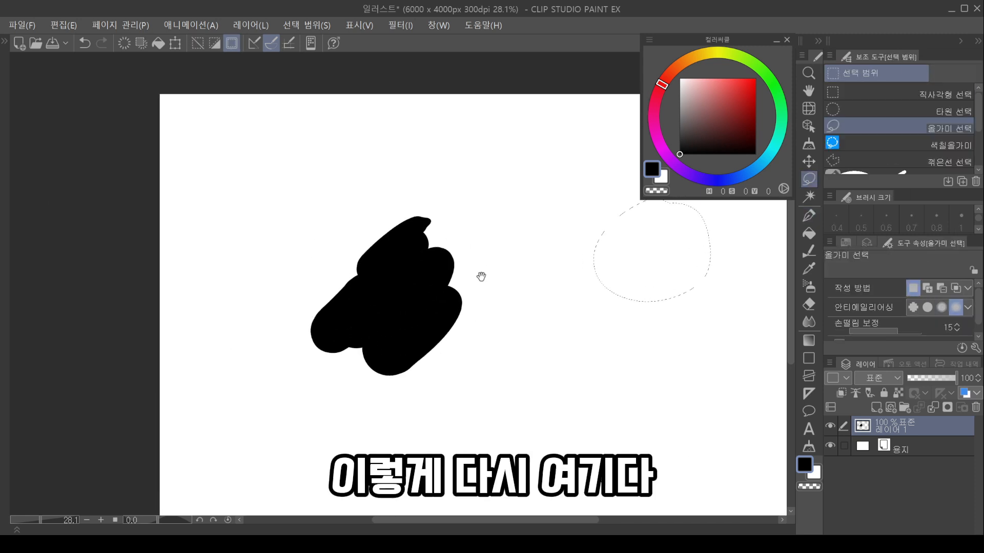
Try painting with the G펜 at brush size 40 around the lasso-selected area, undoing the test strokes
key(p)
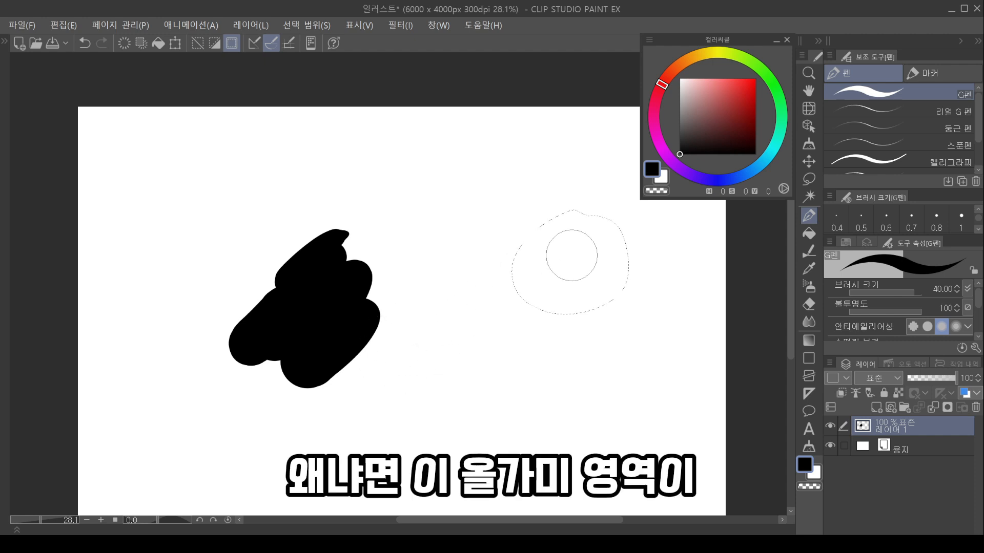
key(alt+space)
mouse_move(570, 261)
mouse_down()
mouse_move(592, 258)
mouse_move(567, 265)
mouse_up()
key(space)
drag(433, 314, 410, 316)
mouse_move(513, 267)
mouse_down()
mouse_move(533, 284)
mouse_move(530, 313)
mouse_move(556, 303)
mouse_up()
key(ctrl+z)
mouse_move(535, 209)
mouse_down()
mouse_move(520, 215)
mouse_move(507, 253)
mouse_move(510, 324)
mouse_move(568, 322)
mouse_up()
key(ctrl+z)
key(space)
mouse_move(473, 332)
mouse_down()
mouse_move(484, 336)
mouse_move(475, 311)
mouse_up()
key(space)
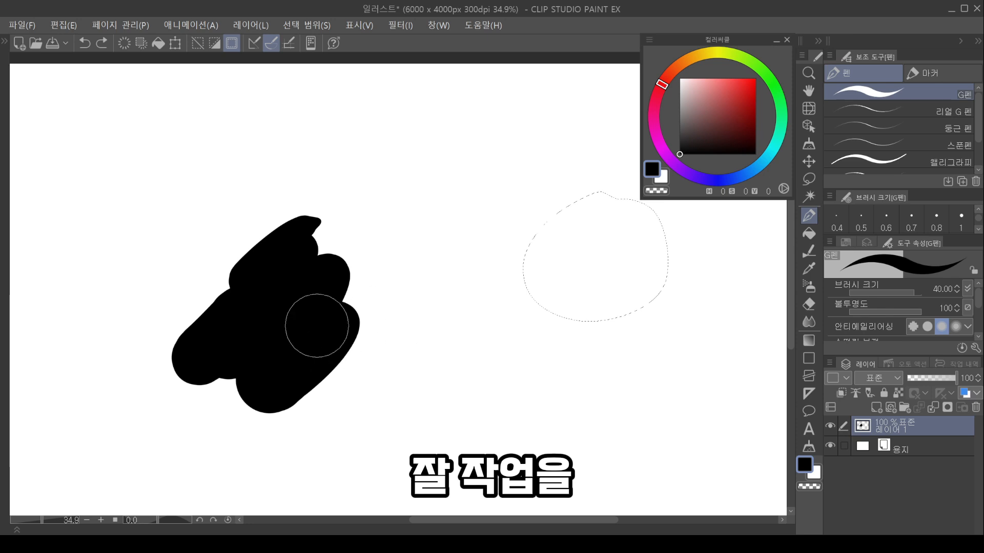
Deselect the empty lasso-selected area beside the black scribble
key(space)
mouse_move(436, 306)
mouse_down()
mouse_move(397, 308)
mouse_move(409, 335)
mouse_up()
key(ctrl)
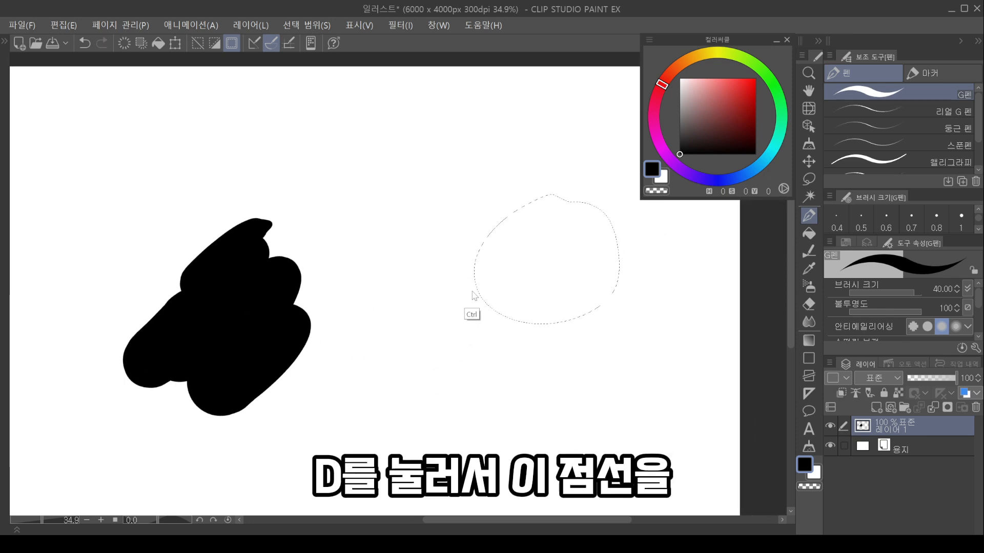
key(ctrl+d)
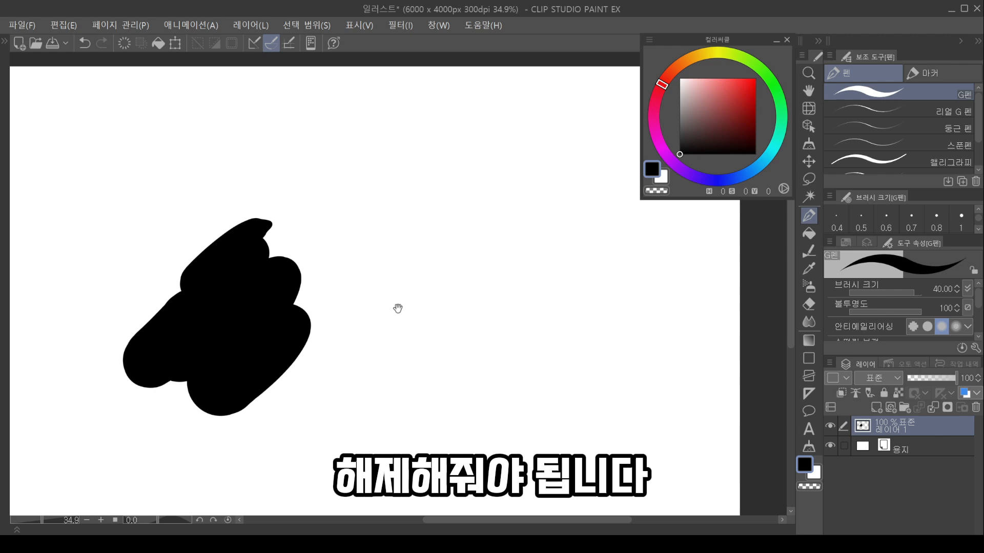
Paint a second, smaller black blob beside the large scribble with the G펜 at brush size 40
drag(398, 308, 475, 289)
drag(542, 271, 451, 323)
drag(430, 281, 476, 267)
drag(381, 290, 396, 375)
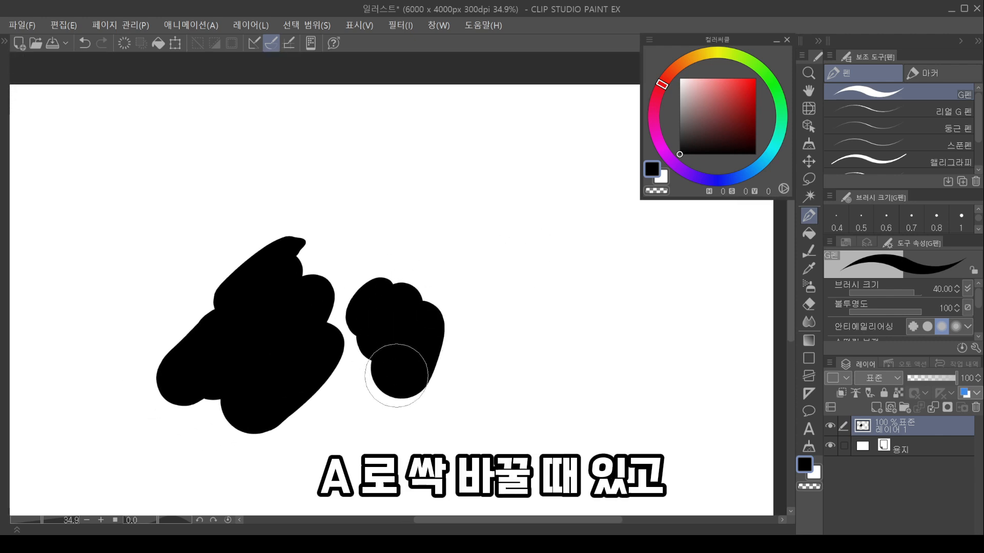
drag(490, 258, 445, 320)
Lasso-select a round area over the smaller blob's right edge, clear it and deselect
key(m)
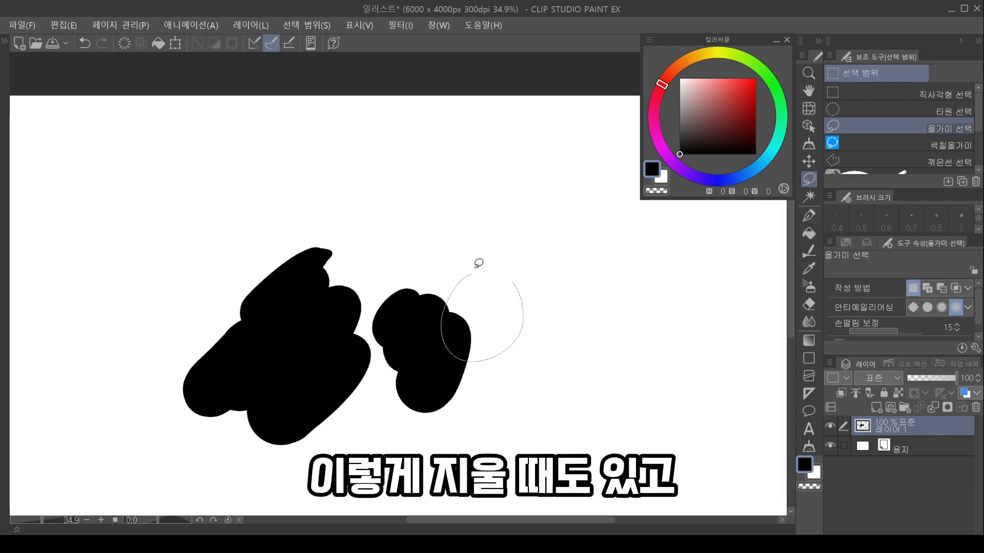
drag(474, 268, 436, 303)
key(Delete)
key(ctrl+d)
Lasso-select an area above the notched blob, fill it with black and deselect
mouse_move(411, 252)
mouse_down()
mouse_move(463, 272)
mouse_move(437, 253)
mouse_up()
key(alt+Delete)
key(ctrl+d)
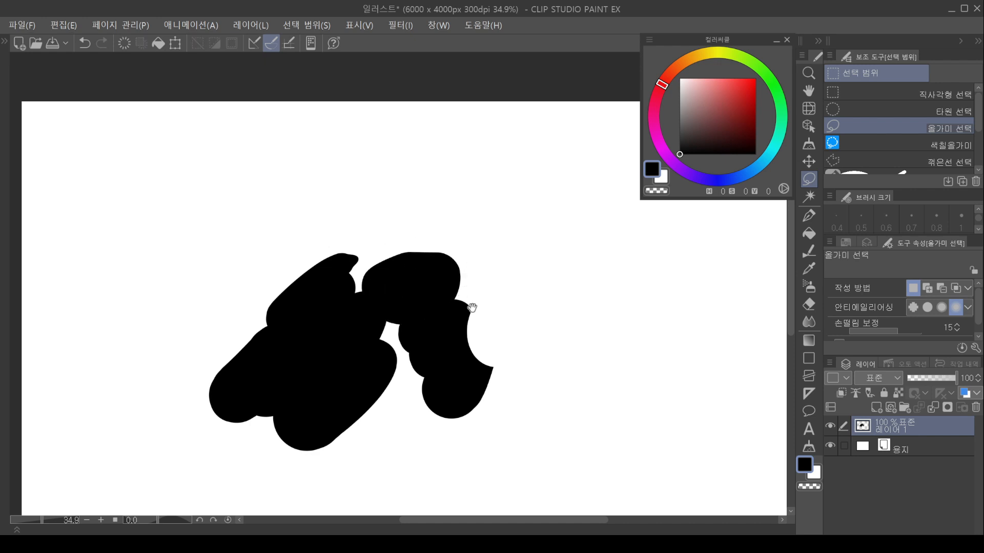
Make a tiny lasso selection in the blank area above the black shapes and examine it up close
drag(472, 307, 450, 315)
click(547, 180)
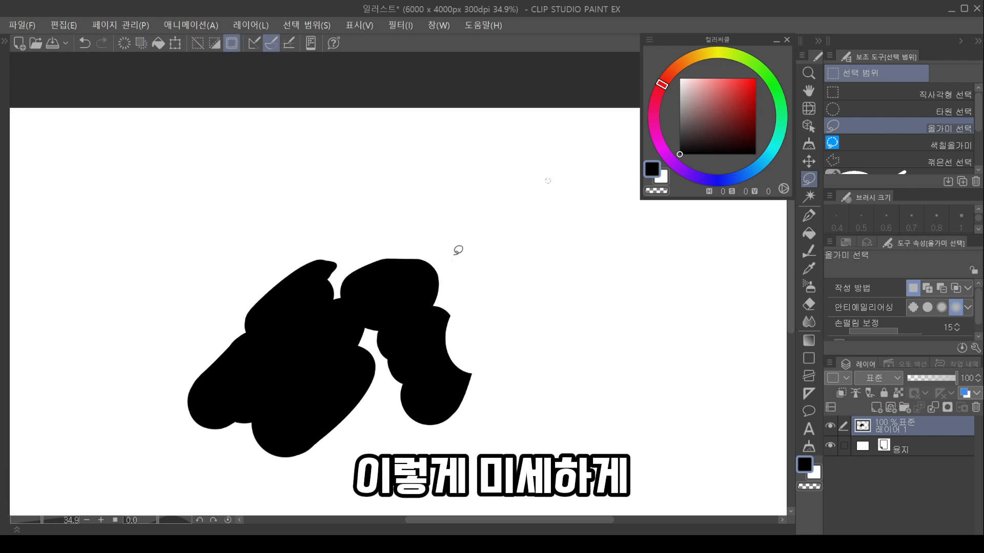
click(562, 179)
drag(426, 273, 437, 268)
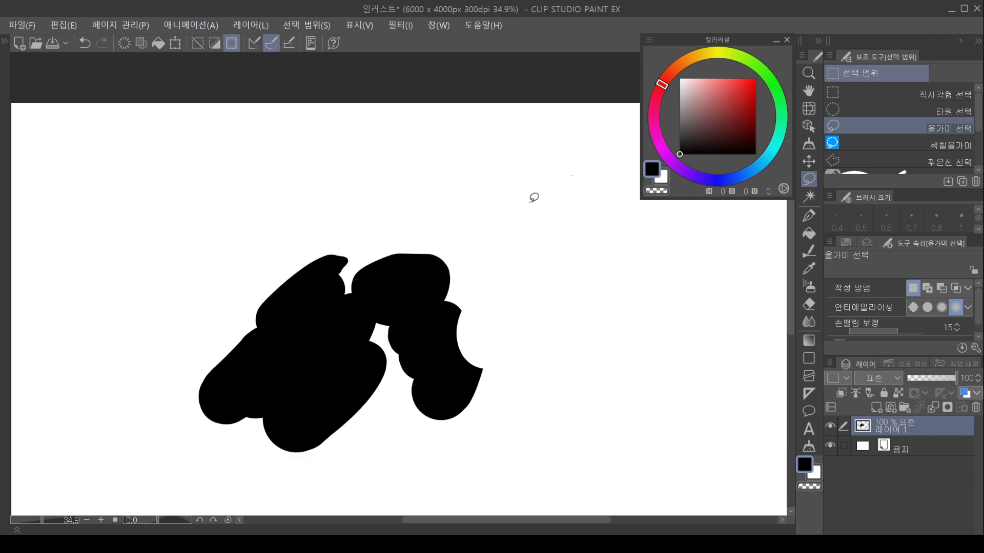
key(alt+space)
drag(574, 174, 610, 157)
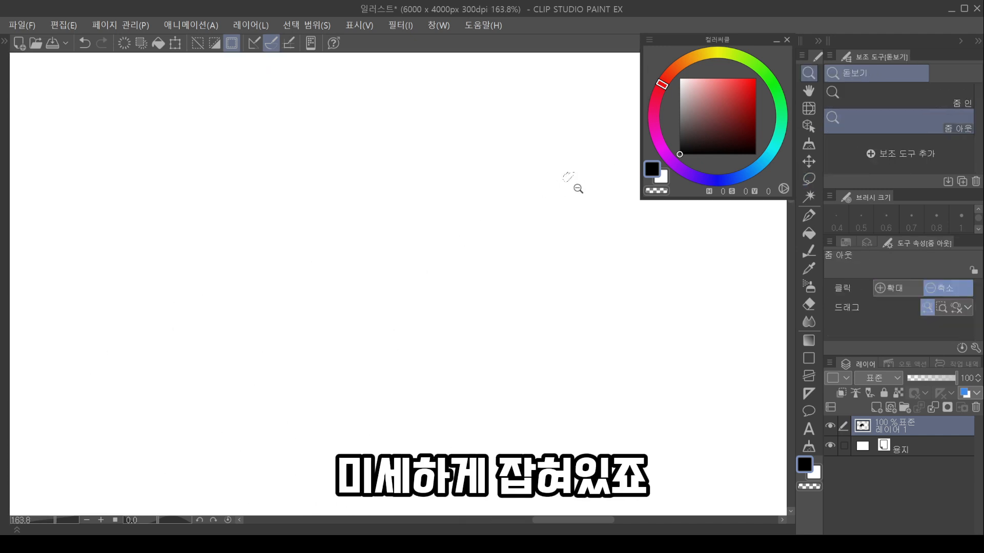
drag(578, 189, 544, 219)
drag(410, 363, 507, 268)
Switch to the G펜 and deselect the tiny lasso selection
key(p)
key(space)
mouse_move(485, 356)
mouse_down()
mouse_move(368, 386)
mouse_move(373, 364)
mouse_up()
key(space)
key(space)
mouse_move(566, 305)
mouse_down()
mouse_move(555, 323)
mouse_move(505, 319)
mouse_up()
key(space)
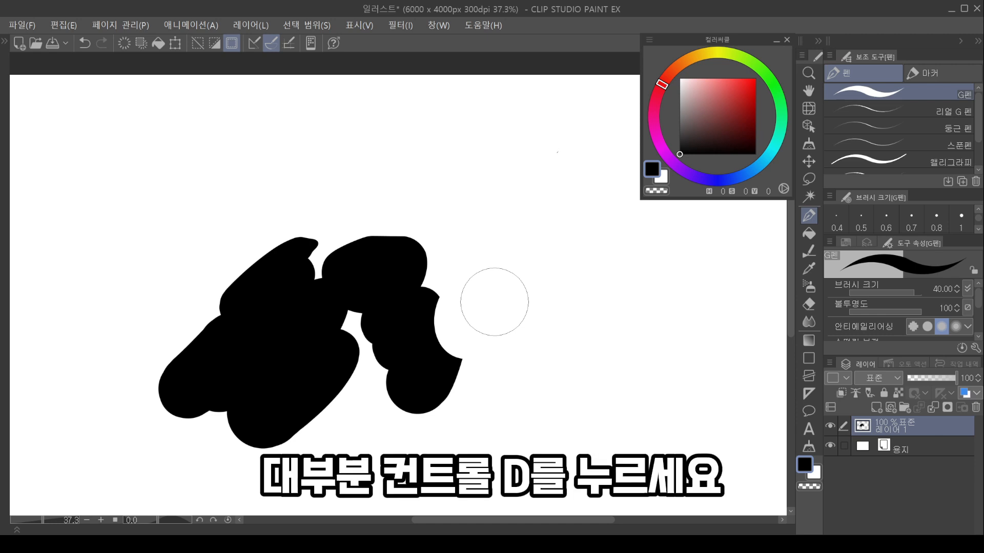
key(ctrl+d)
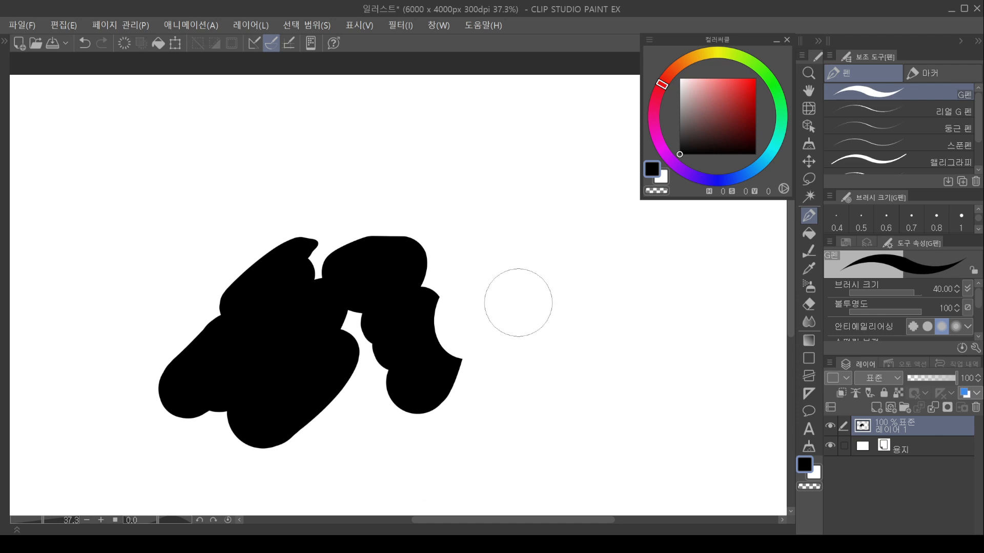
Paint another black blob with the G펜 at brush size 40 to the right of the notched shape
key(space)
drag(518, 303, 531, 299)
drag(515, 287, 495, 325)
Reduce the G펜 brush size to 7 and draw thin scribbles and loops around the newest blob
ctrl+alt+drag(489, 237, 492, 243)
key(space)
drag(492, 243, 493, 260)
drag(501, 246, 501, 266)
key(space)
drag(508, 301, 447, 290)
mouse_move(511, 256)
mouse_down()
mouse_move(502, 302)
mouse_move(476, 305)
mouse_move(501, 308)
mouse_up()
key(space)
mouse_move(517, 358)
mouse_down()
mouse_move(530, 307)
mouse_move(488, 319)
mouse_up()
key(space)
drag(452, 354, 478, 350)
mouse_move(500, 351)
mouse_down()
mouse_move(460, 372)
mouse_move(487, 354)
mouse_move(427, 400)
mouse_up()
key(space)
mouse_move(405, 391)
mouse_down()
mouse_move(429, 392)
mouse_move(390, 403)
mouse_up()
key(space)
drag(375, 391, 409, 389)
key(space)
mouse_move(455, 278)
mouse_down()
mouse_move(465, 333)
mouse_move(500, 287)
mouse_up()
Select the entire canvas, clear all the black drawings on the layer and deselect
key(ctrl+a)
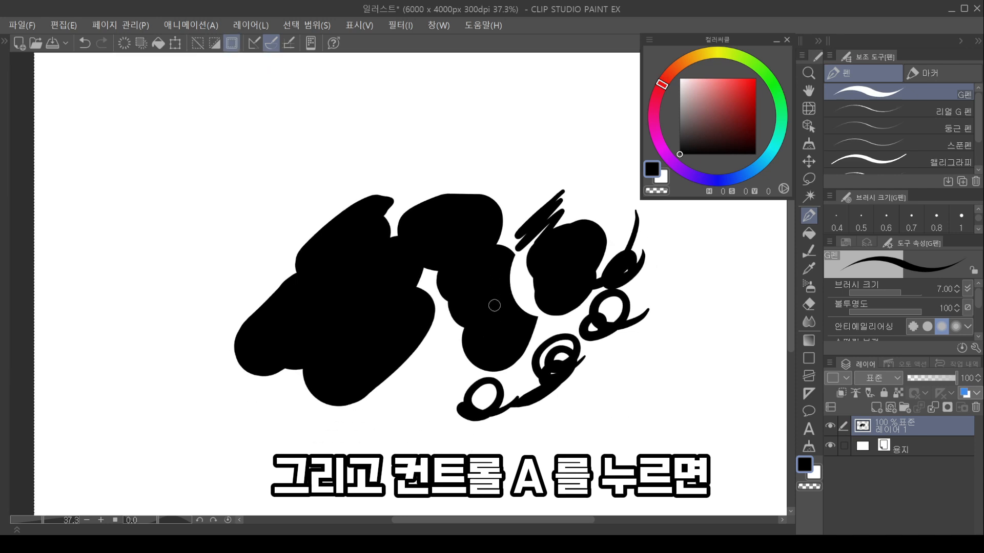
drag(270, 285, 483, 331)
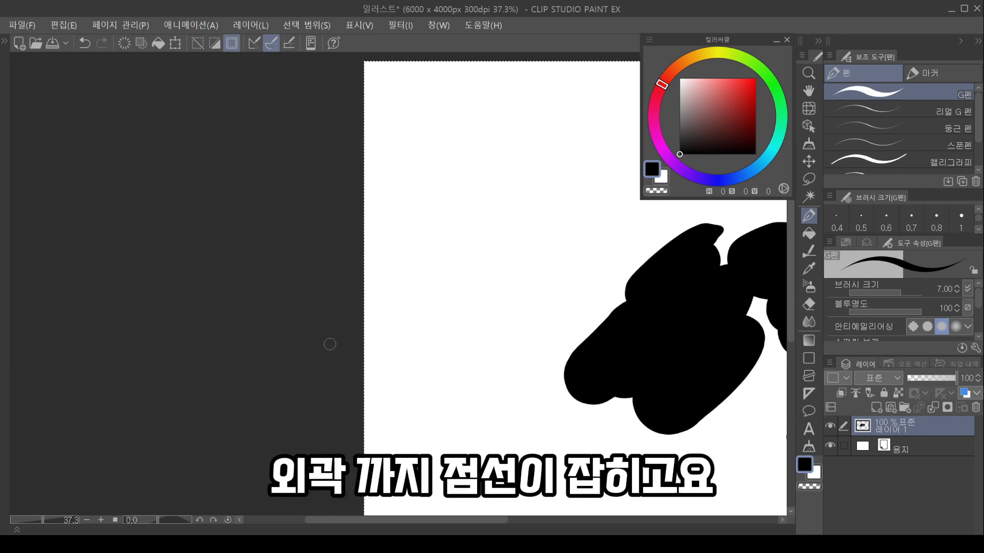
key(space)
drag(646, 390, 327, 369)
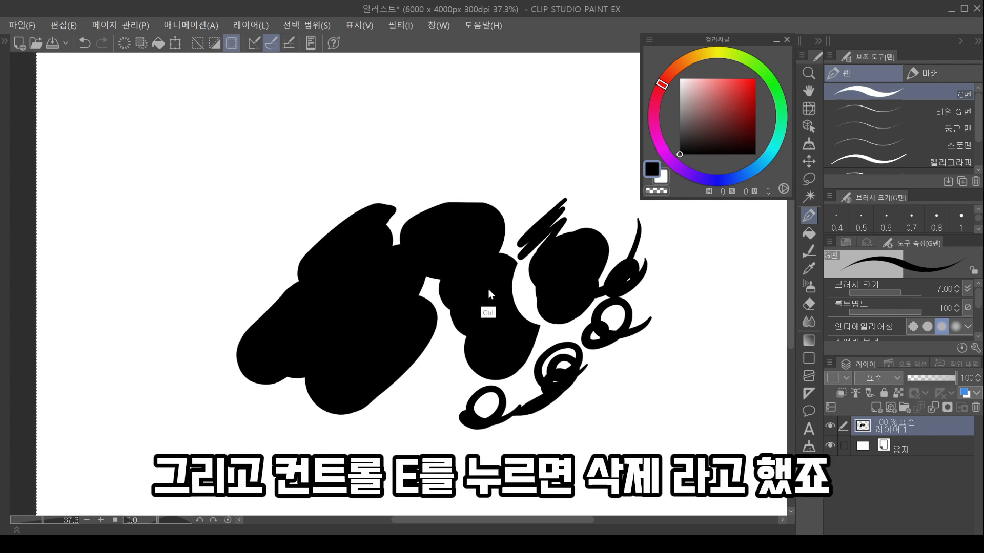
key(ctrl+e)
key(space)
drag(409, 331, 409, 331)
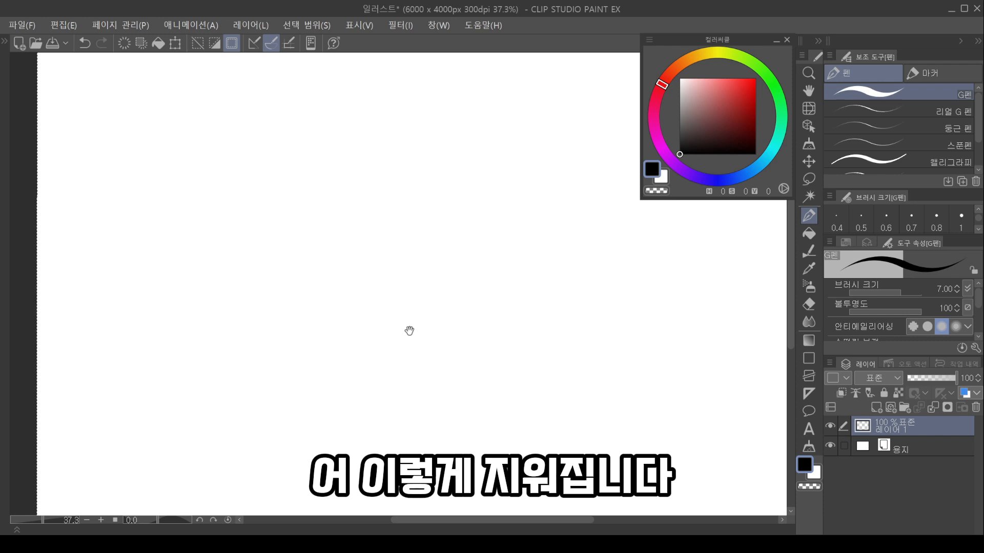
key(ctrl+d)
Scribble a long wavy line across the canvas with the G펜, and clear the layer by selecting everything, ending with no selection
scroll(419, 323, down, 2)
mouse_move(400, 253)
mouse_down()
mouse_move(405, 308)
mouse_move(482, 338)
mouse_move(264, 367)
mouse_move(182, 228)
mouse_move(313, 190)
mouse_move(557, 314)
mouse_move(590, 394)
mouse_up()
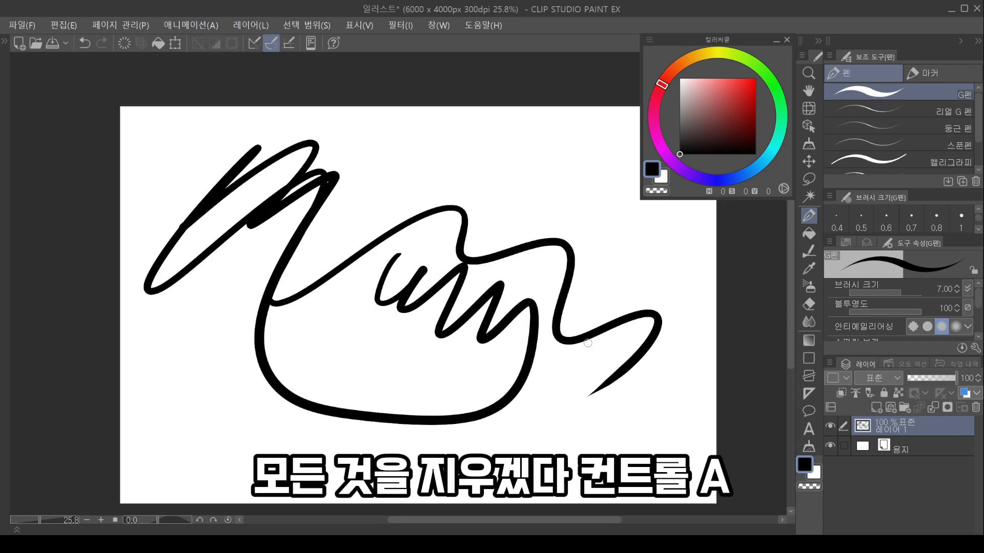
key(ctrl+a)
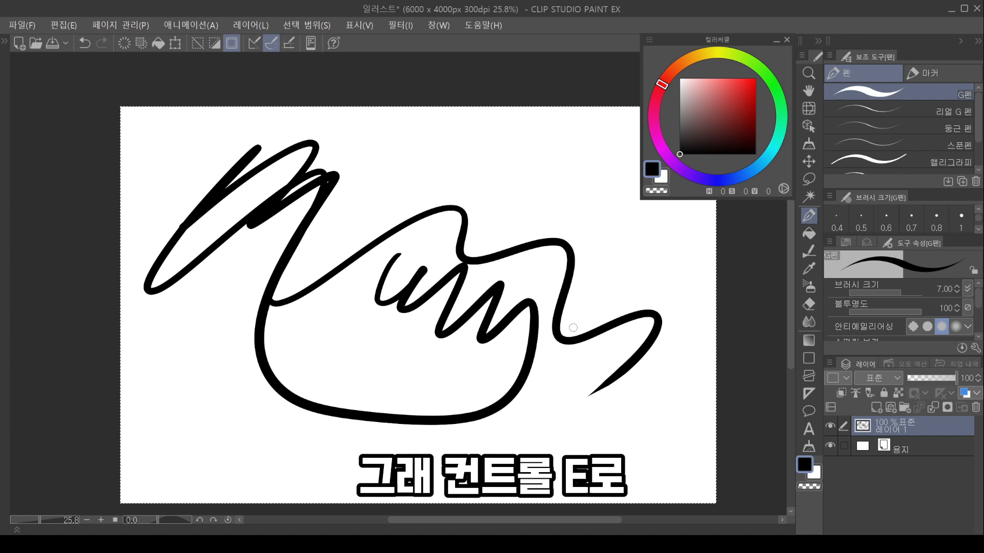
key(Delete)
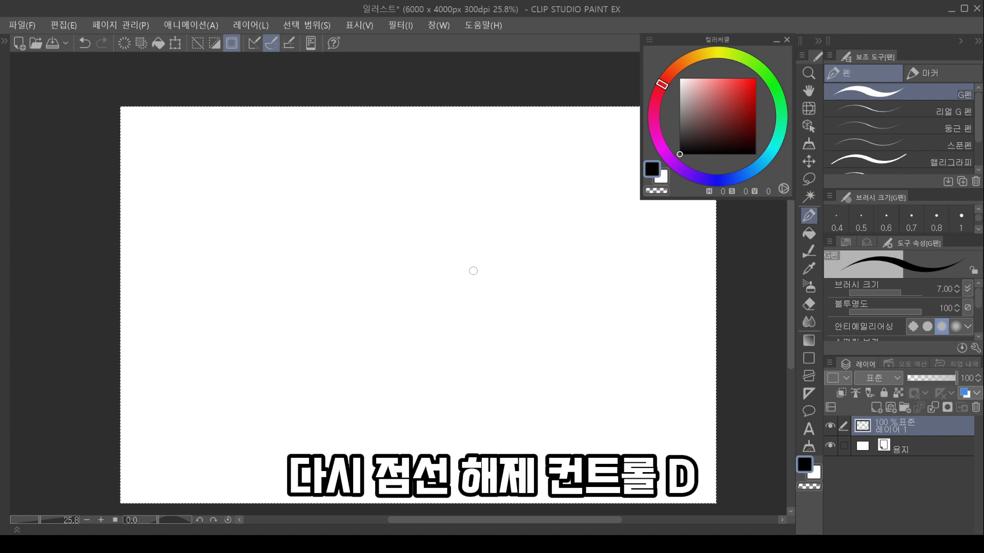
key(ctrl+d)
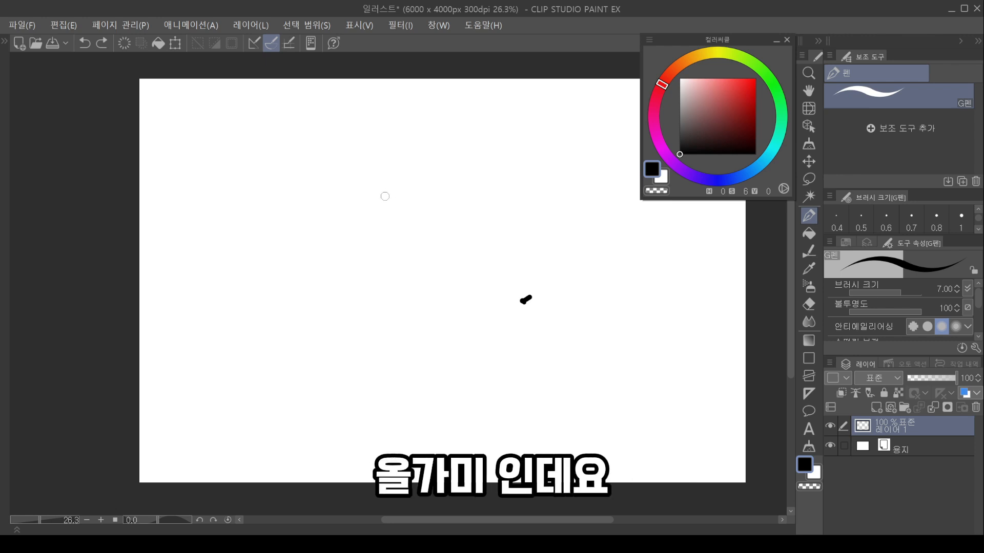
Lasso-select most of the pink oval with part of the black scribble and enlarge it slightly in proportion
drag(510, 212, 512, 300)
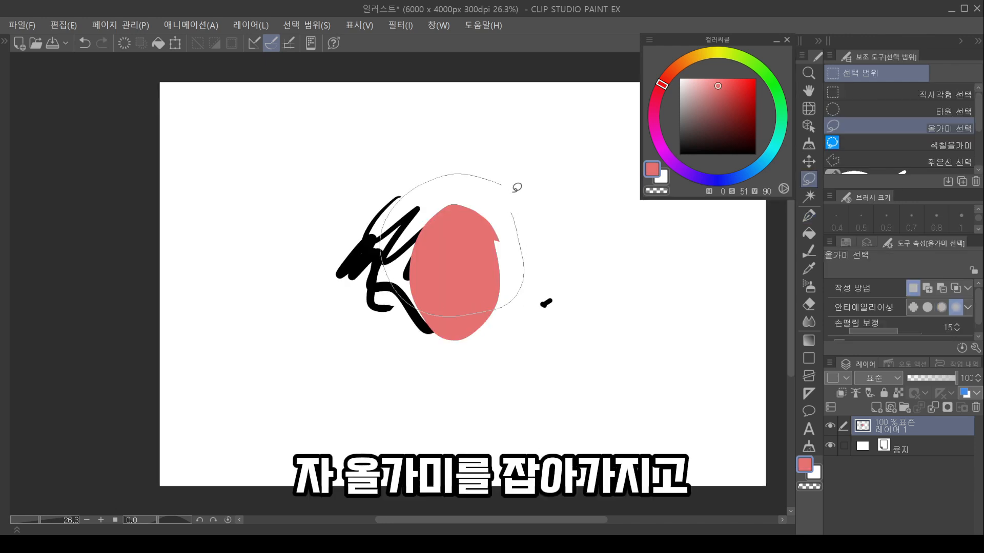
mouse_move(517, 188)
mouse_down()
mouse_move(528, 184)
mouse_move(511, 196)
mouse_up()
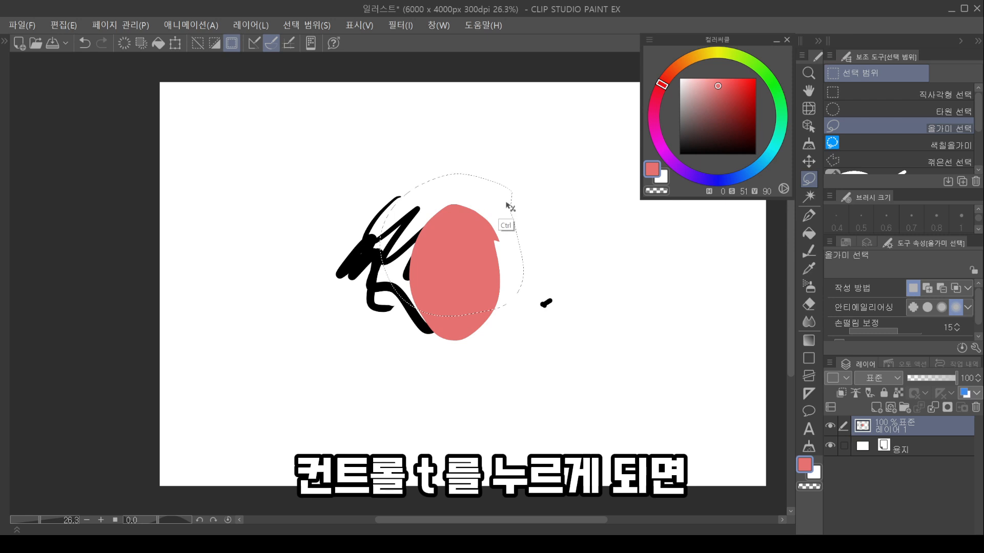
key(ctrl+t)
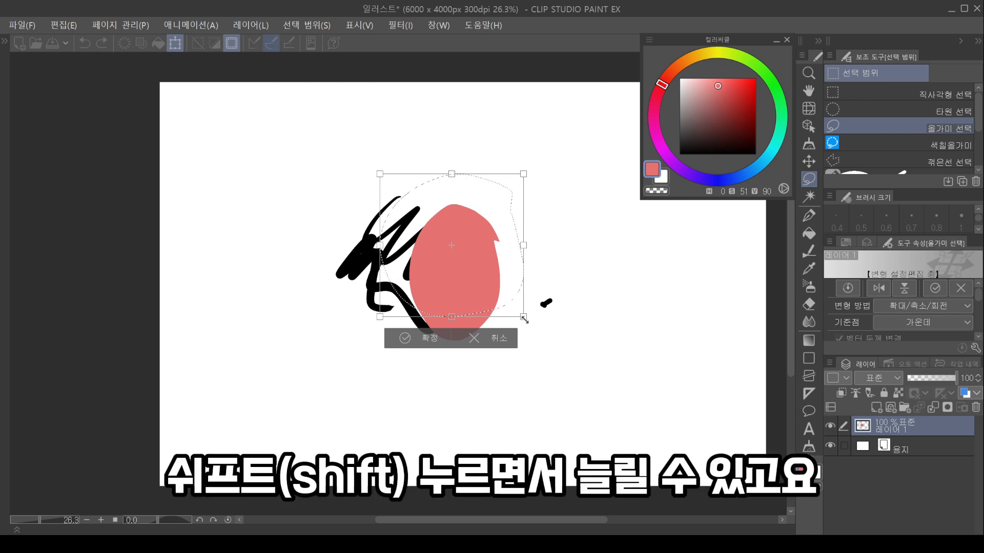
mouse_move(524, 316)
mouse_down()
mouse_move(634, 410)
mouse_move(588, 360)
mouse_move(540, 333)
mouse_move(528, 307)
mouse_up()
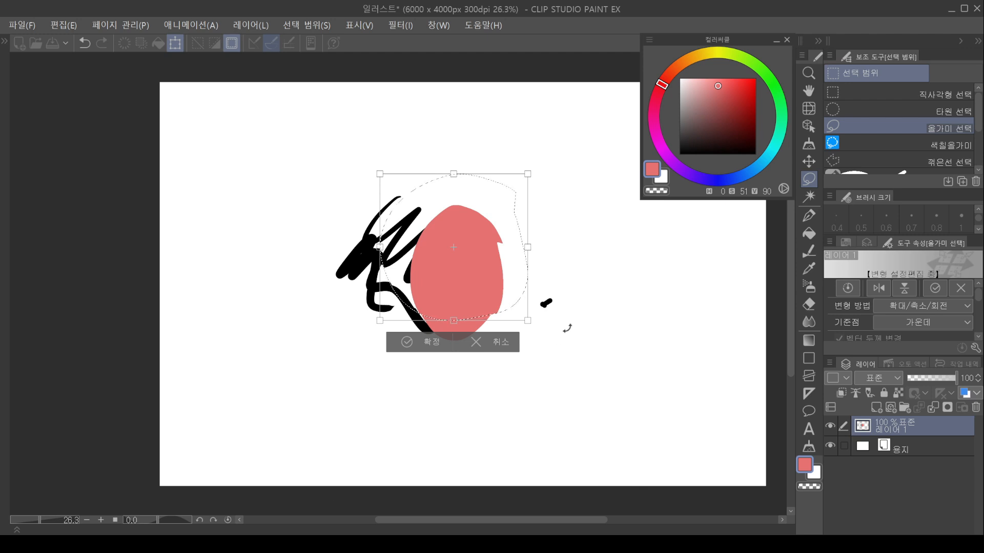
Rotate the selected part of the oval slightly and scale it down proportionally about its centre
mouse_move(567, 328)
mouse_down()
mouse_move(555, 346)
mouse_move(476, 382)
mouse_move(382, 382)
mouse_move(468, 393)
mouse_move(576, 220)
mouse_move(589, 285)
mouse_move(576, 316)
mouse_up()
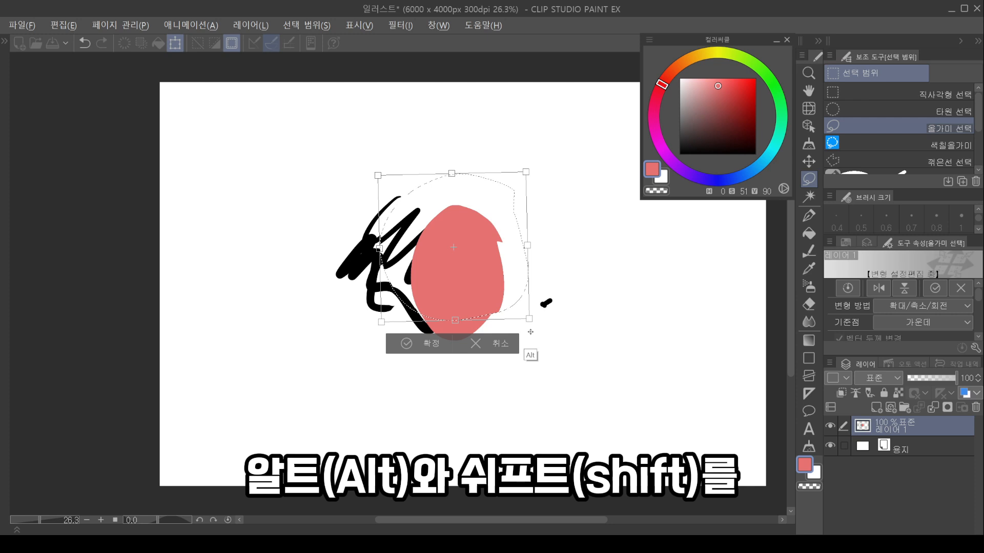
key(shift)
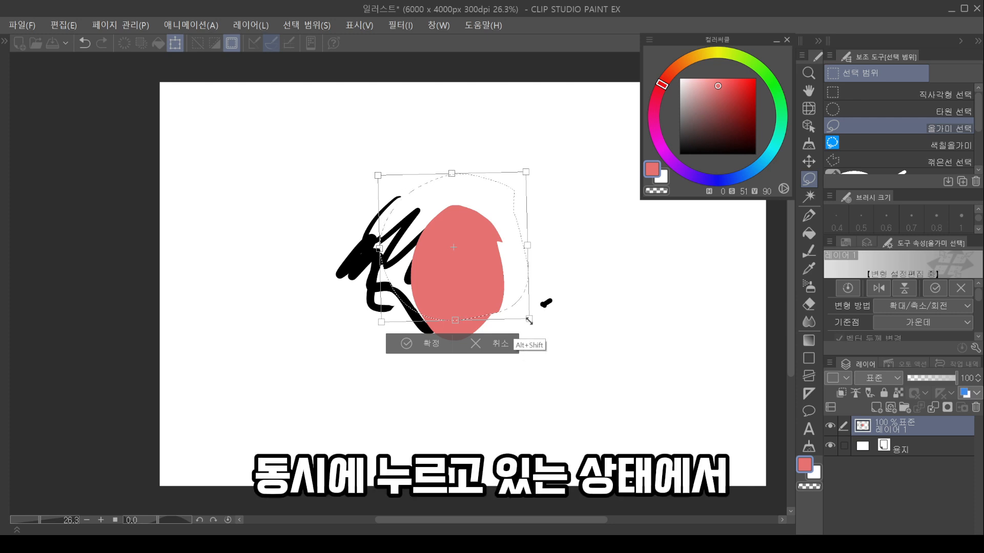
mouse_move(530, 318)
mouse_down()
mouse_move(592, 367)
mouse_move(517, 312)
mouse_up()
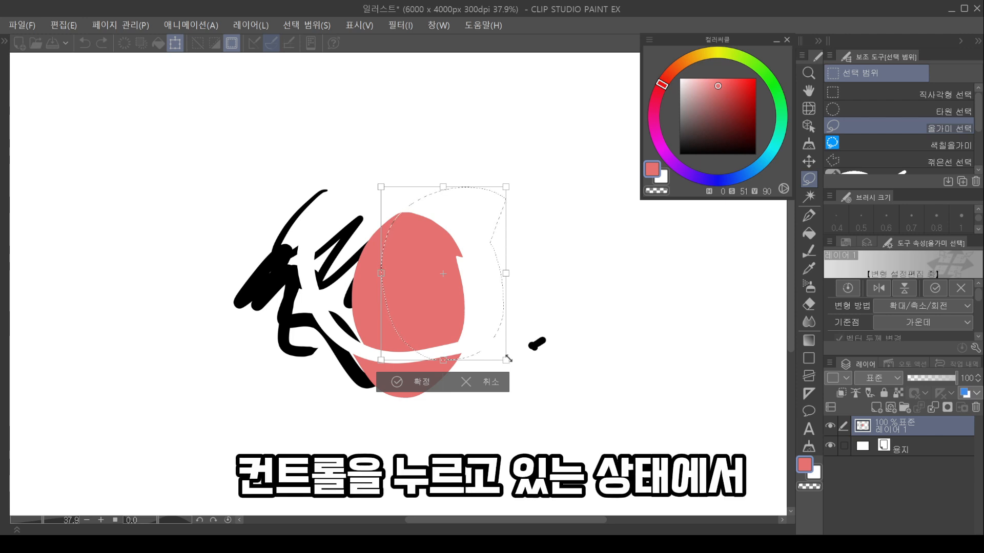
Distort the selected part of the pink oval by moving each of the four transform corners freely
drag(506, 361, 487, 320)
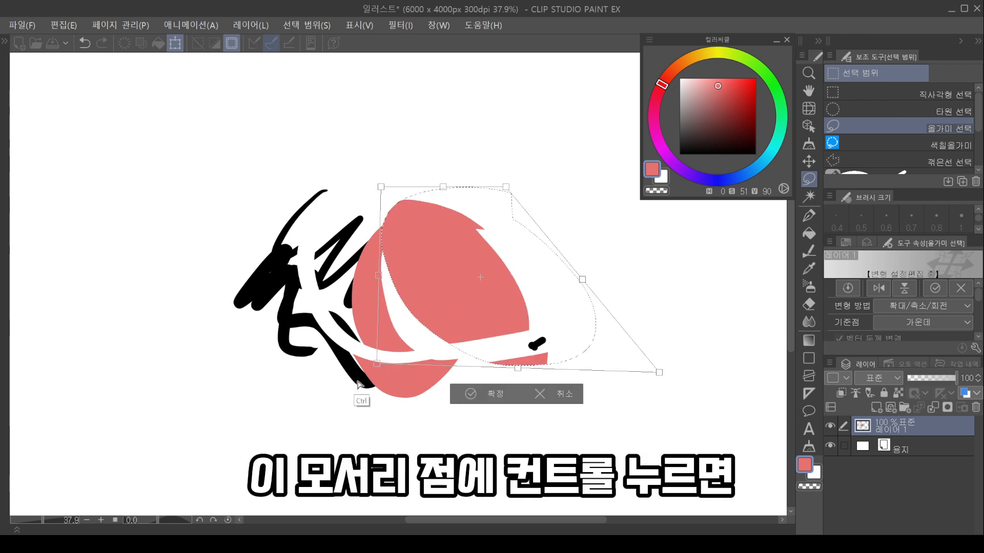
drag(358, 381, 309, 430)
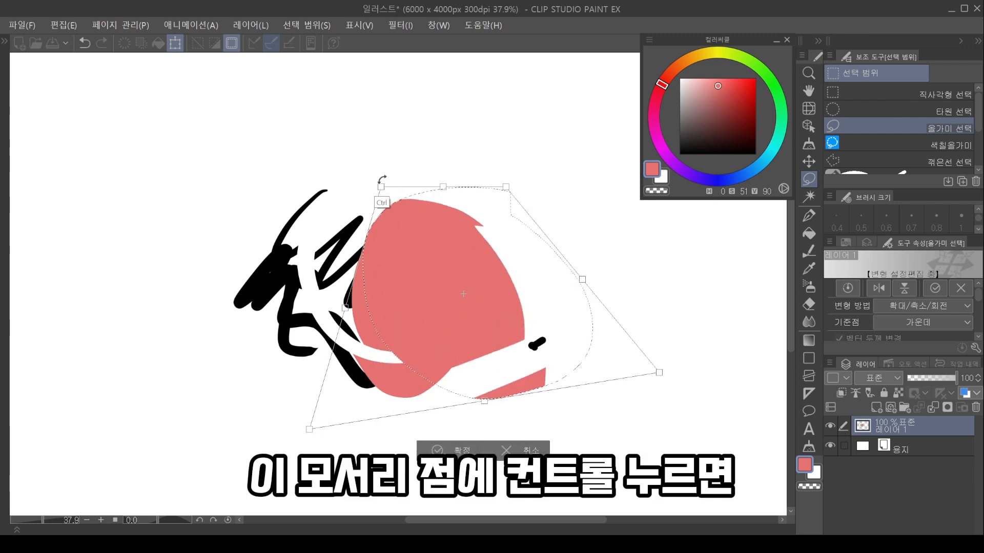
drag(381, 187, 327, 146)
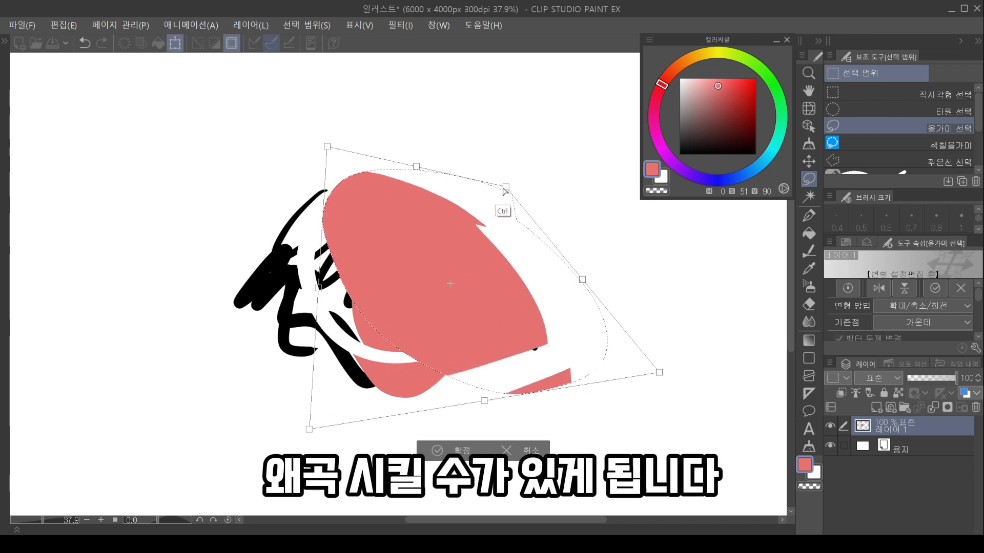
drag(506, 188, 488, 219)
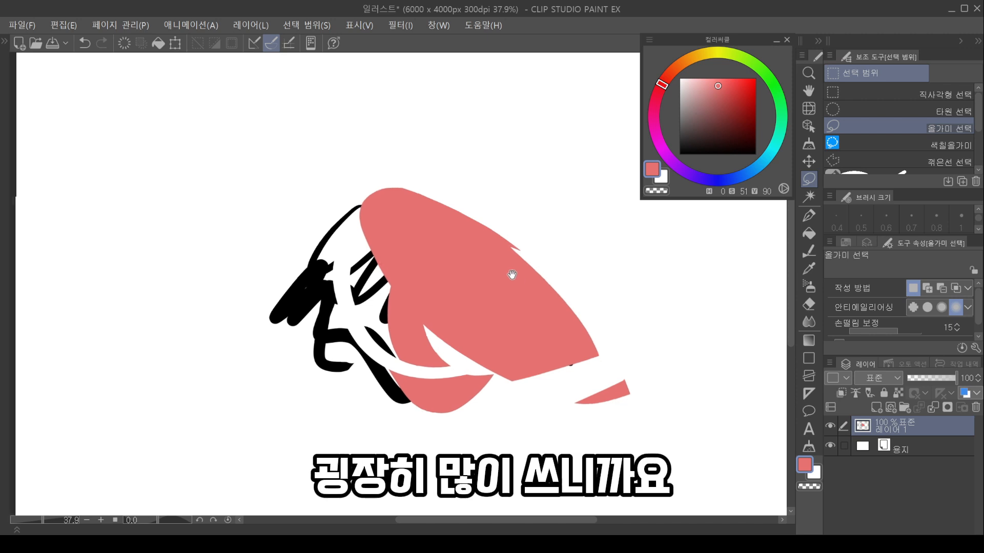
Lasso-select most of the distorted pink shape and mesh-transform it by pulling a grid point on its left edge inward
drag(505, 264, 512, 268)
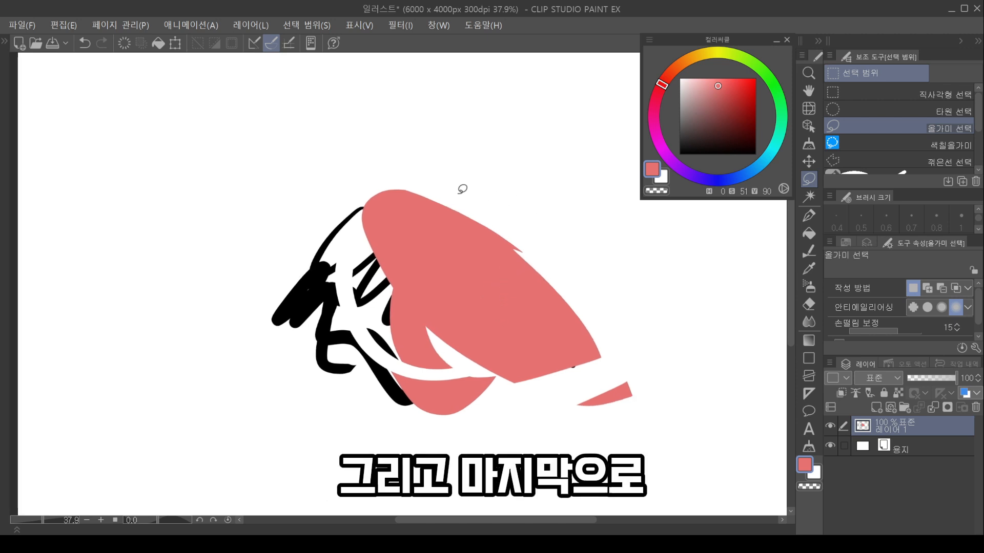
drag(509, 193, 545, 349)
drag(373, 367, 367, 182)
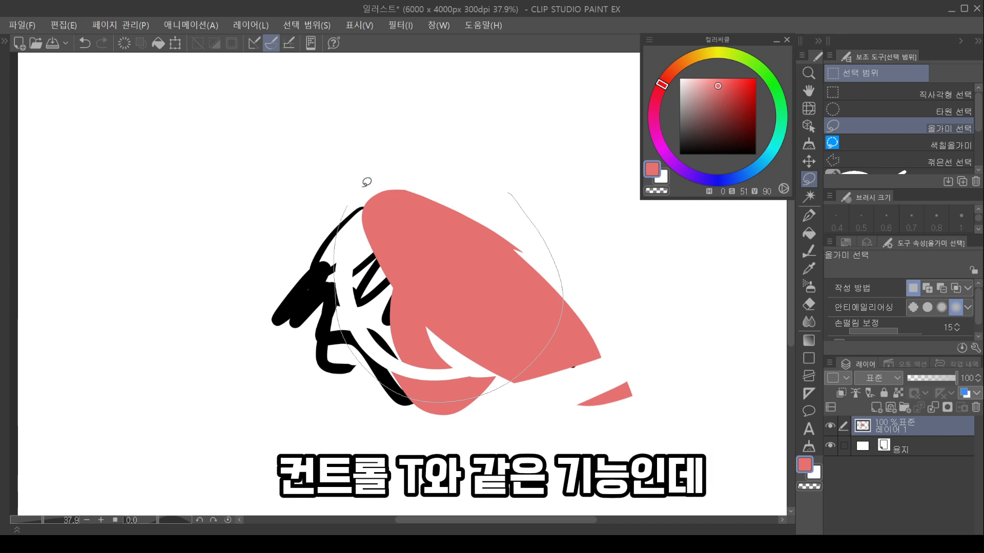
drag(495, 150, 505, 172)
scroll(588, 266, right, 1)
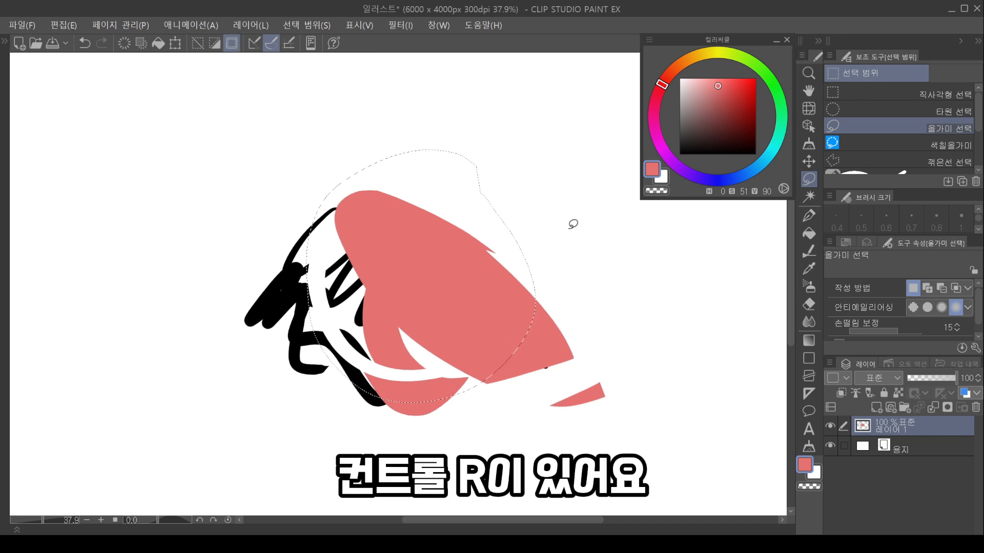
key(ctrl+r)
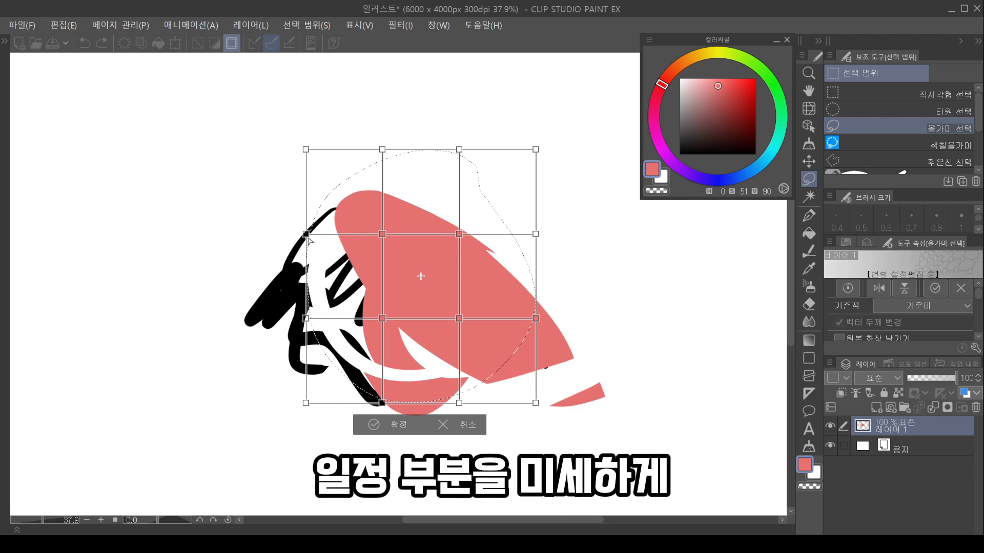
drag(306, 234, 337, 240)
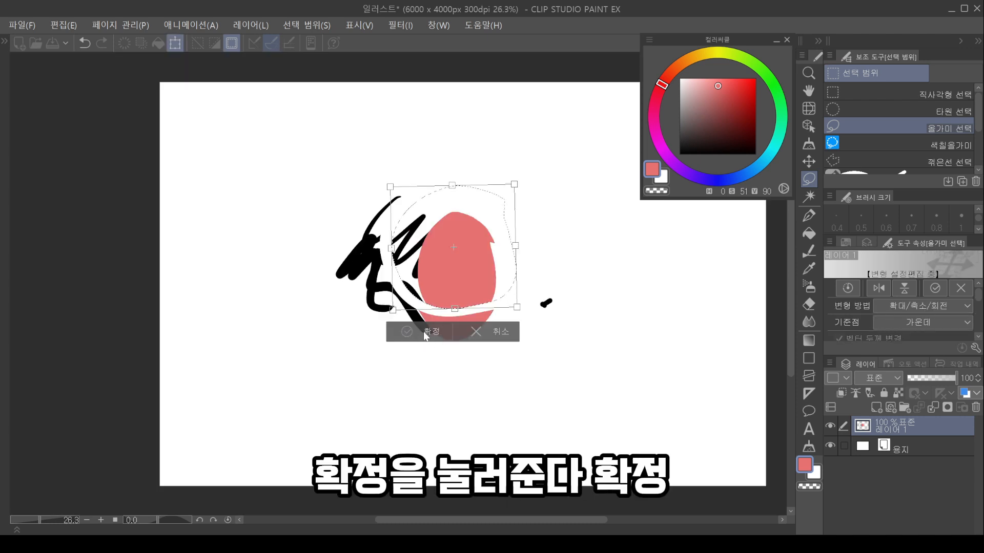
Confirm the scale and rotate transform of the lasso-selected part of the pink oval
click(424, 331)
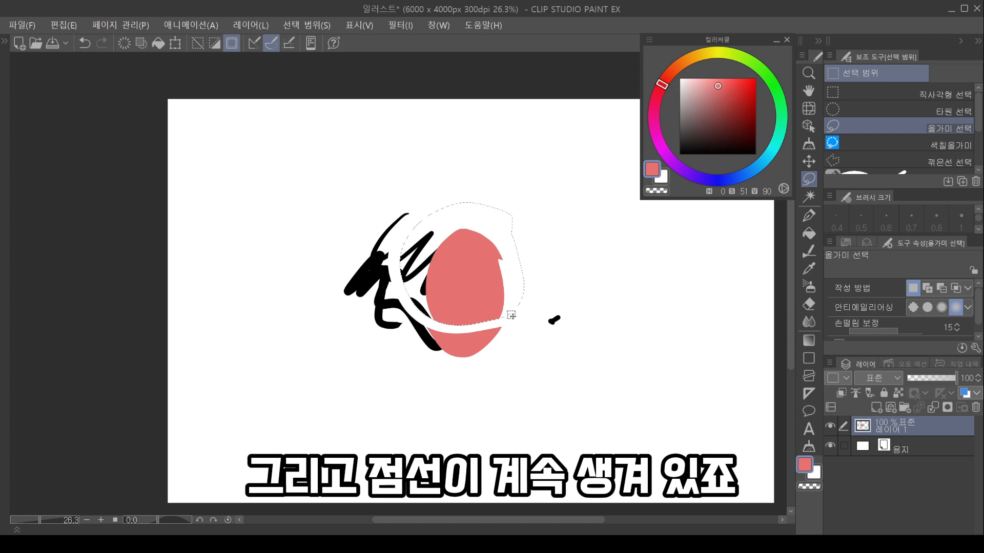
Clear the lasso selection around the pink oval and try the temporary zoom and hand view controls on the canvas
key(ctrl+d)
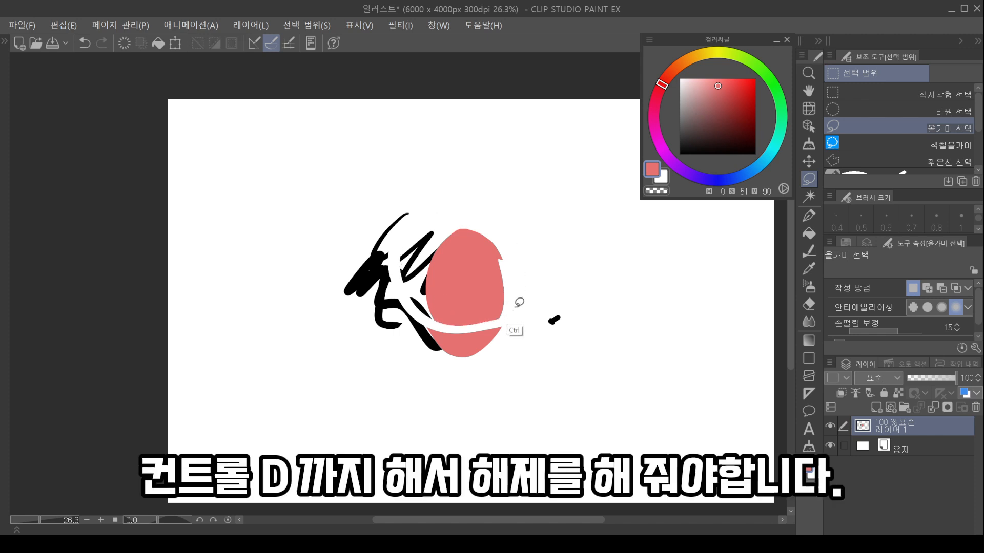
key(ctrl+space)
mouse_move(481, 301)
mouse_down()
mouse_move(527, 292)
mouse_move(478, 305)
mouse_up()
key(alt+space)
key(space)
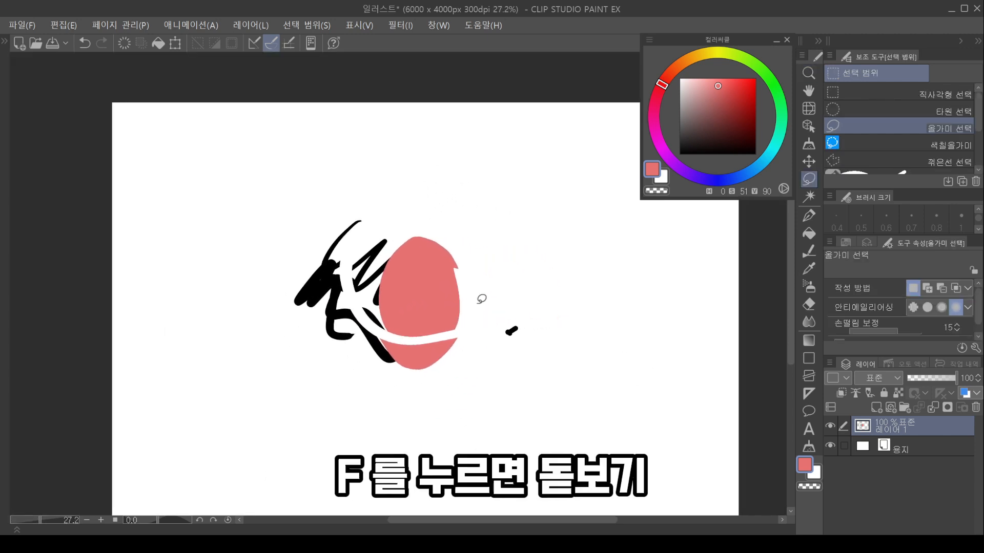
Switch to the Zoom tool, magnify the drawing to about 38%, and try panning the enlarged canvas
key(f)
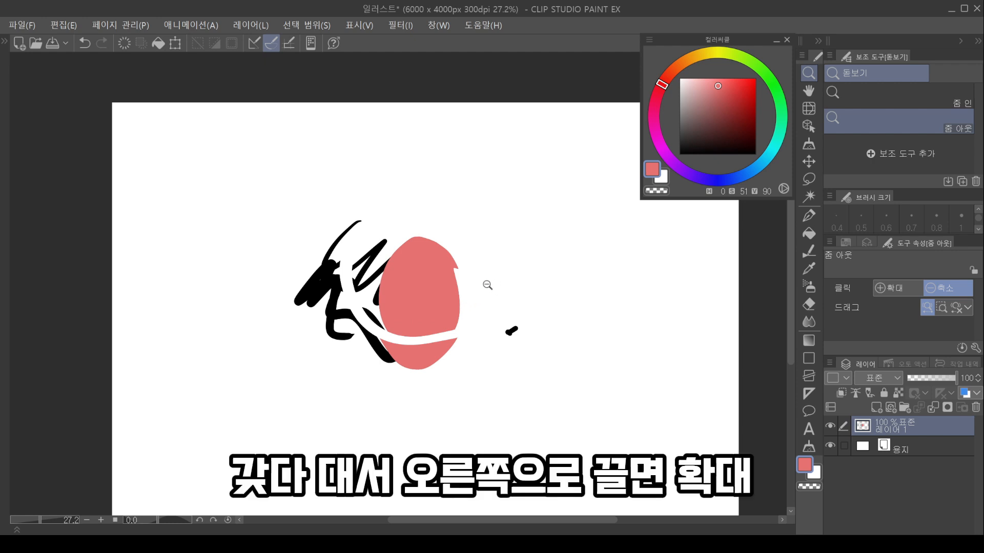
mouse_move(485, 286)
mouse_down()
mouse_move(516, 283)
mouse_move(483, 282)
mouse_up()
drag(509, 285, 483, 279)
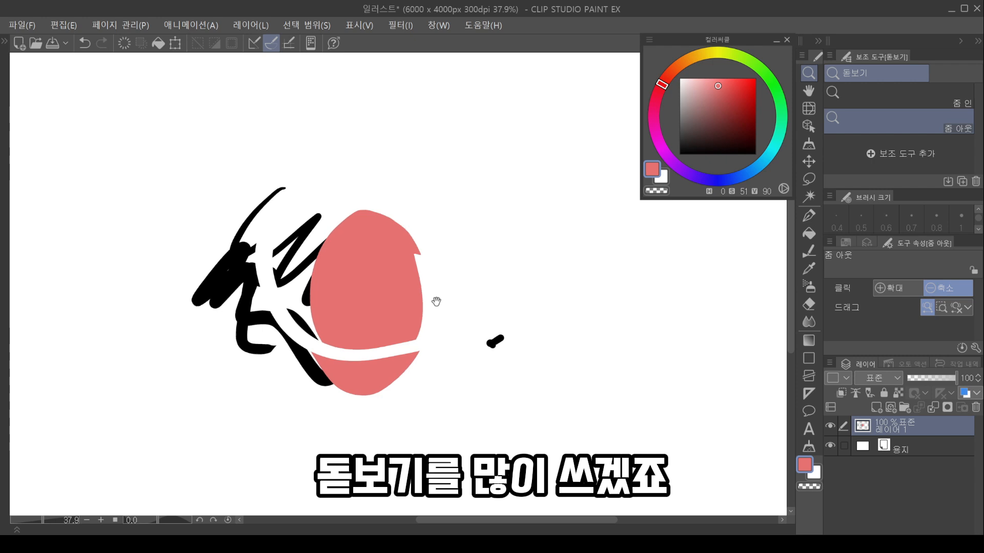
drag(435, 300, 538, 257)
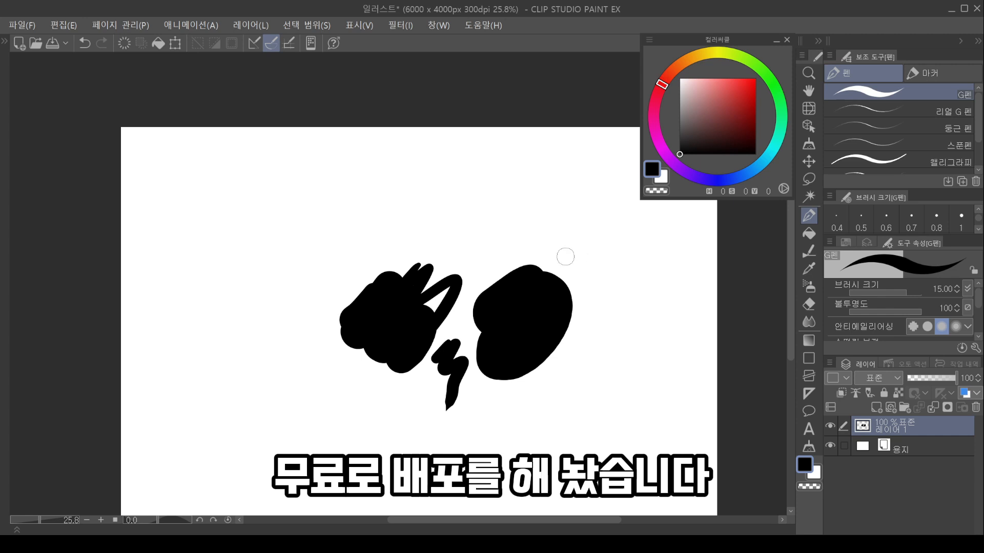
Switch to CLIP STUDIO and open the 시나브러시 brush page from the 시나 results in ASSETS
click(21, 25)
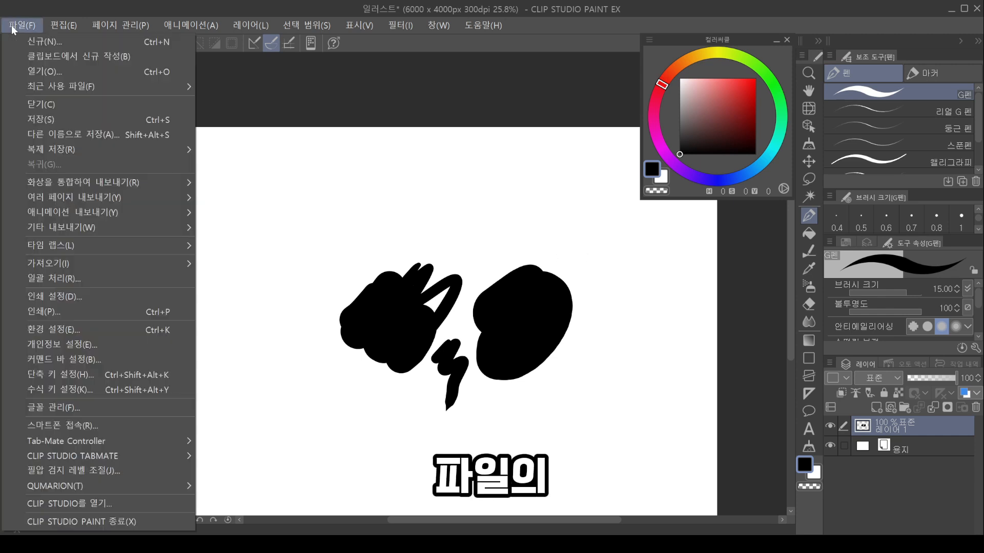
click(110, 503)
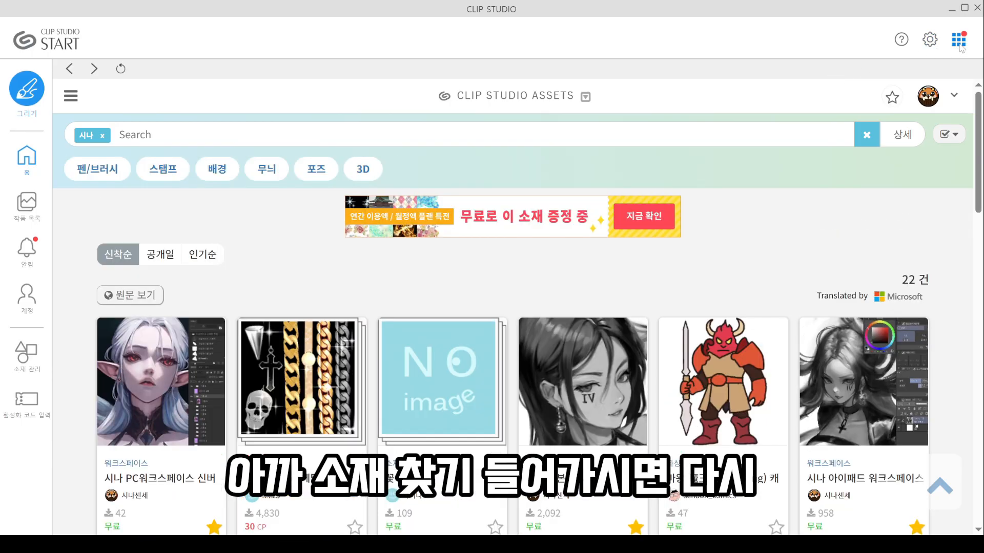
click(71, 96)
click(451, 107)
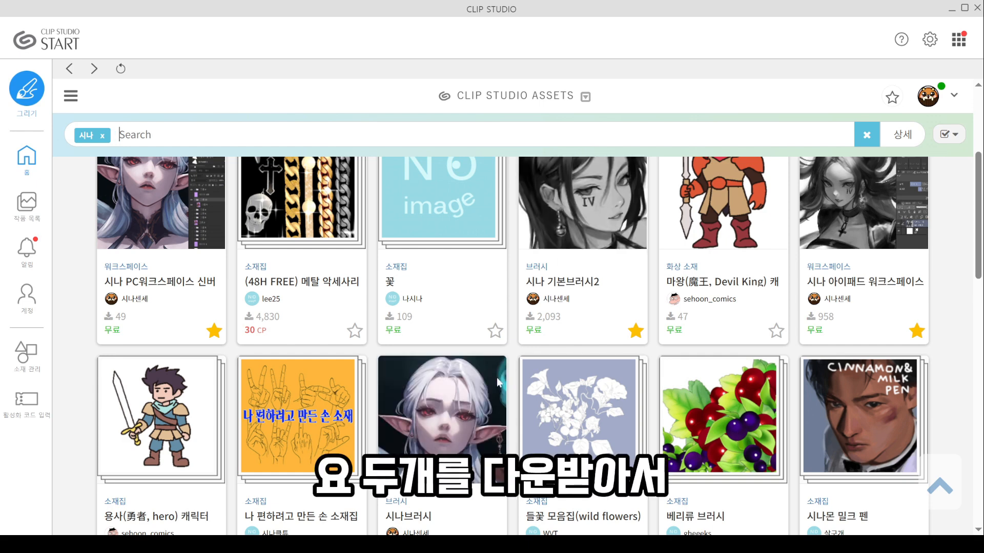
scroll(481, 393, down, 2)
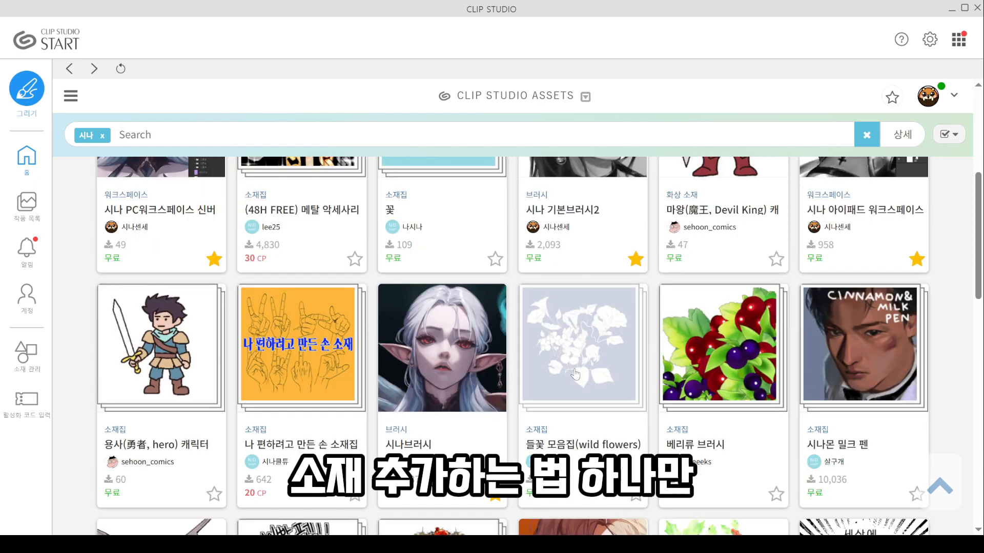
click(446, 368)
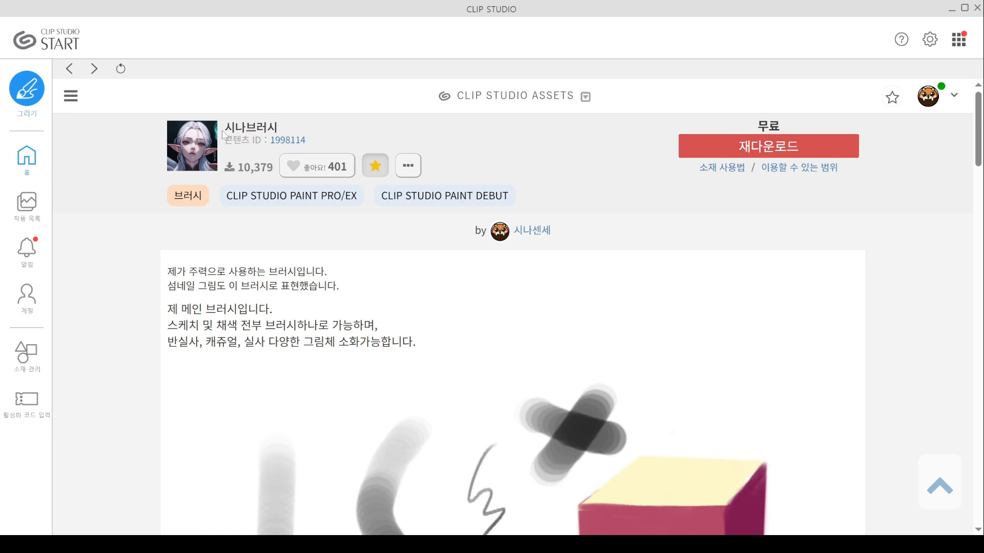
Download the 시나브러시 brush material again
drag(225, 132, 307, 135)
click(735, 146)
click(765, 147)
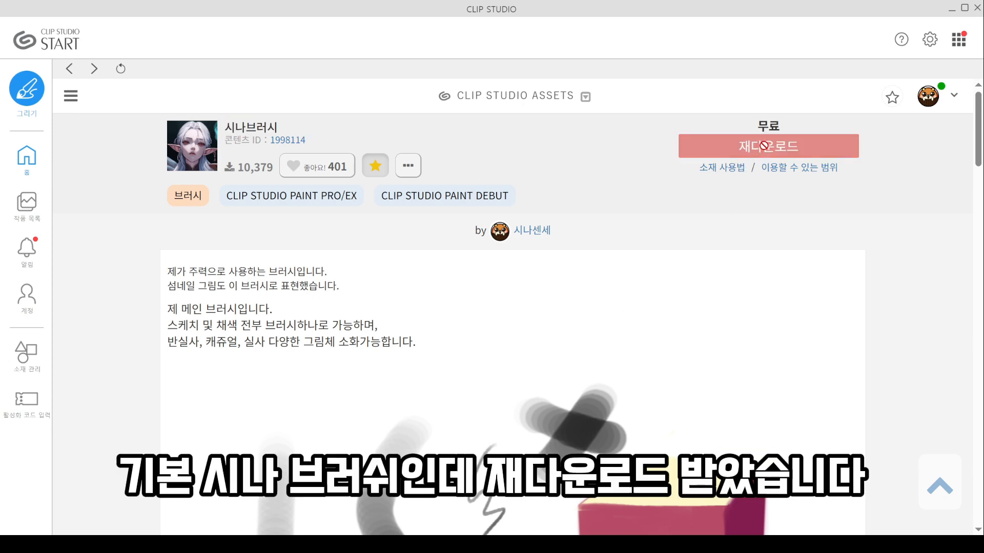
Examine the stroke, blending and shading samples in the description of 시나브러시
click(558, 216)
scroll(689, 329, down, 5)
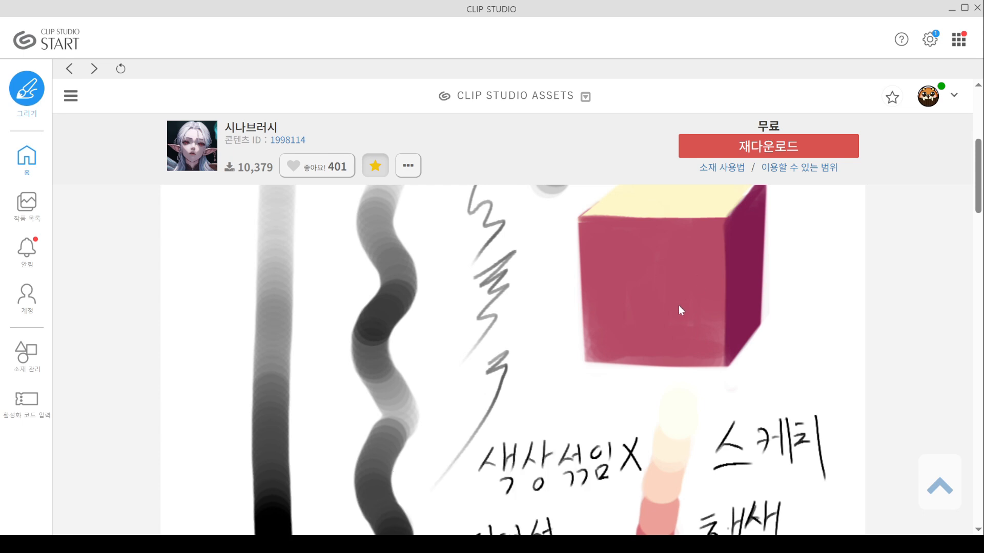
scroll(666, 326, up, 1)
scroll(666, 326, down, 1)
scroll(359, 395, up, 3)
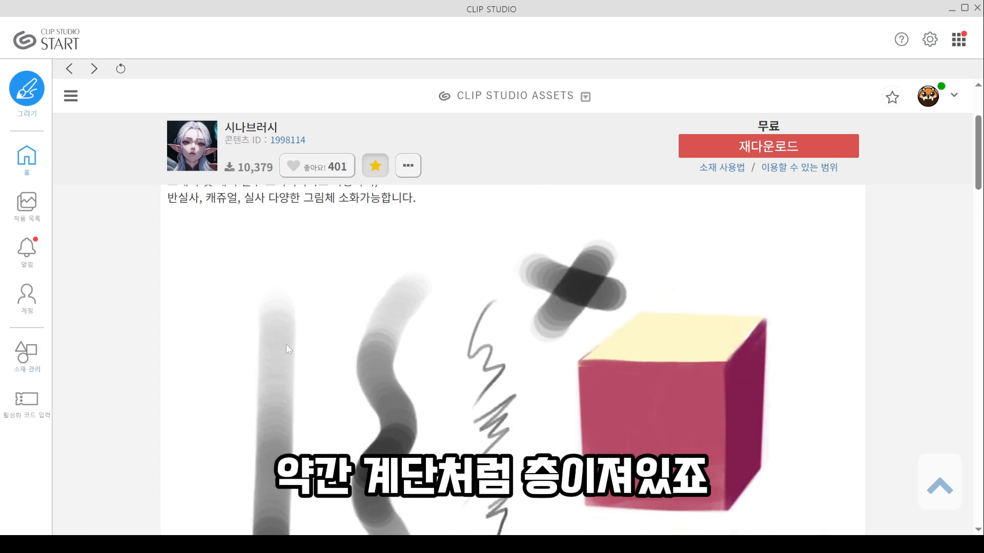
scroll(288, 349, down, 3)
scroll(276, 247, up, 3)
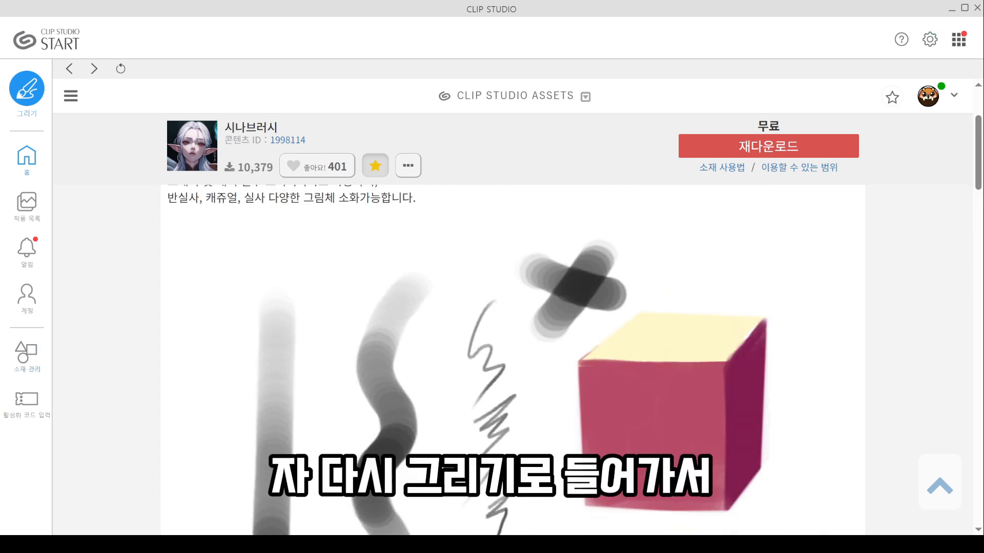
Switch back to CLIP STUDIO PAINT and select 시나브러시 in the Download materials by searching for 시나
click(27, 88)
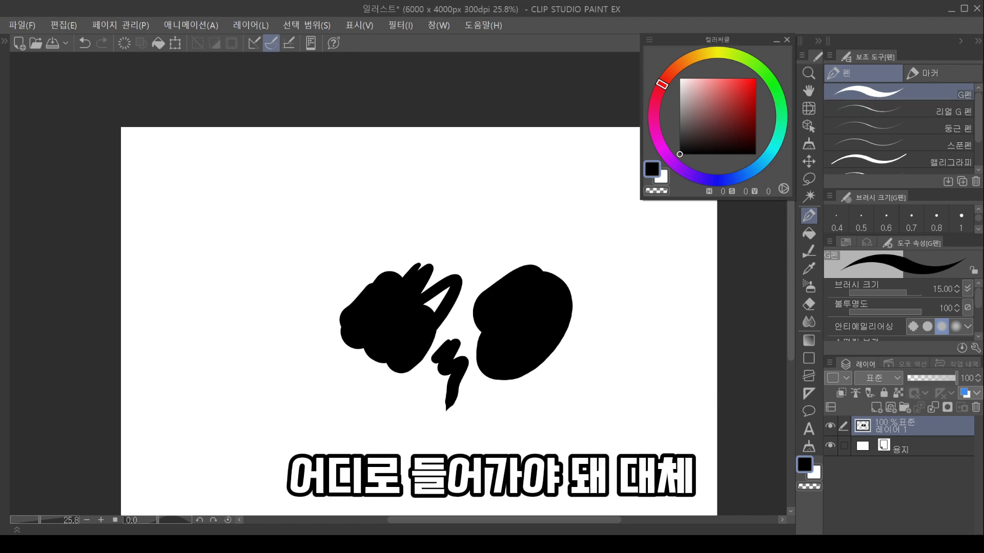
click(4, 41)
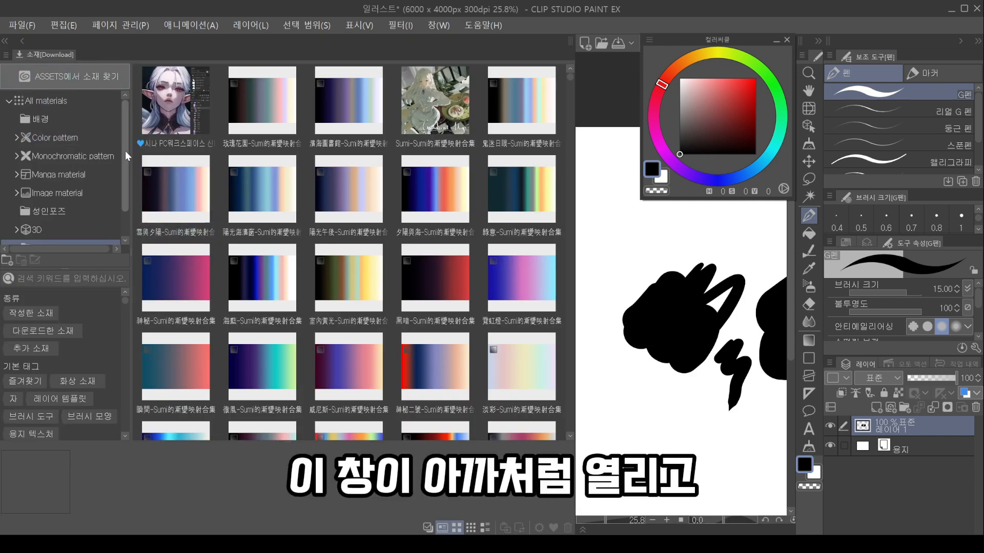
drag(125, 150, 124, 196)
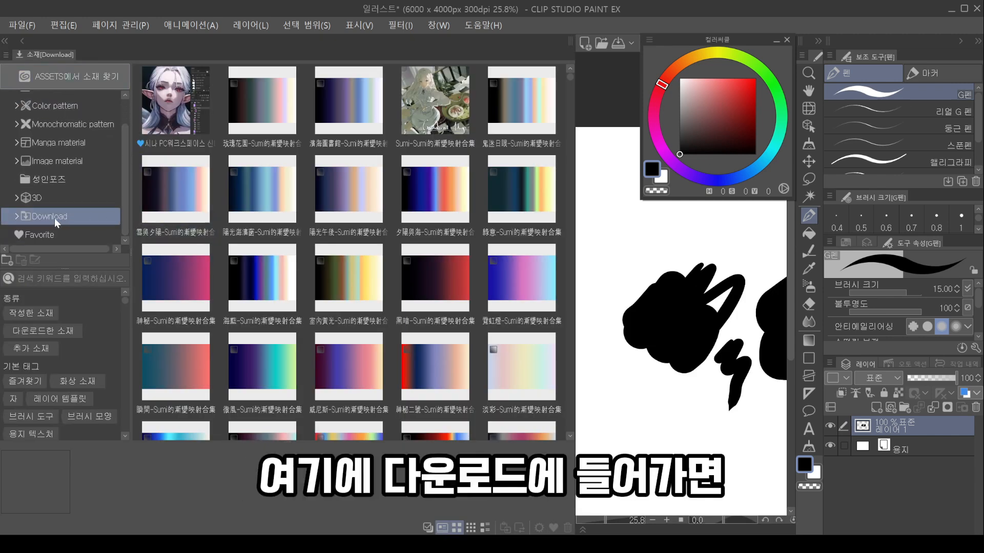
click(169, 109)
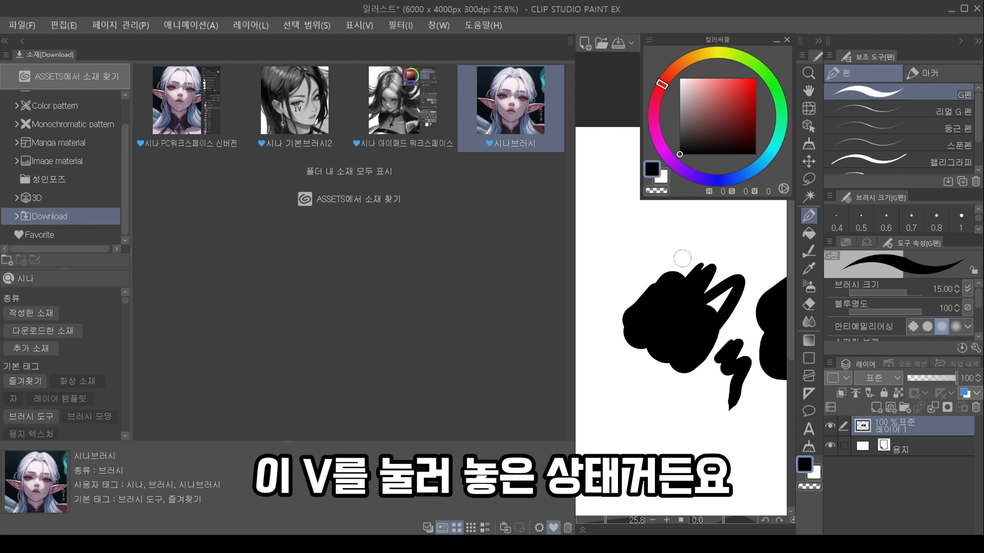
Draw several thick black G펜 strokes above the upper-left part of the black scribble
drag(679, 240, 696, 274)
drag(640, 251, 643, 277)
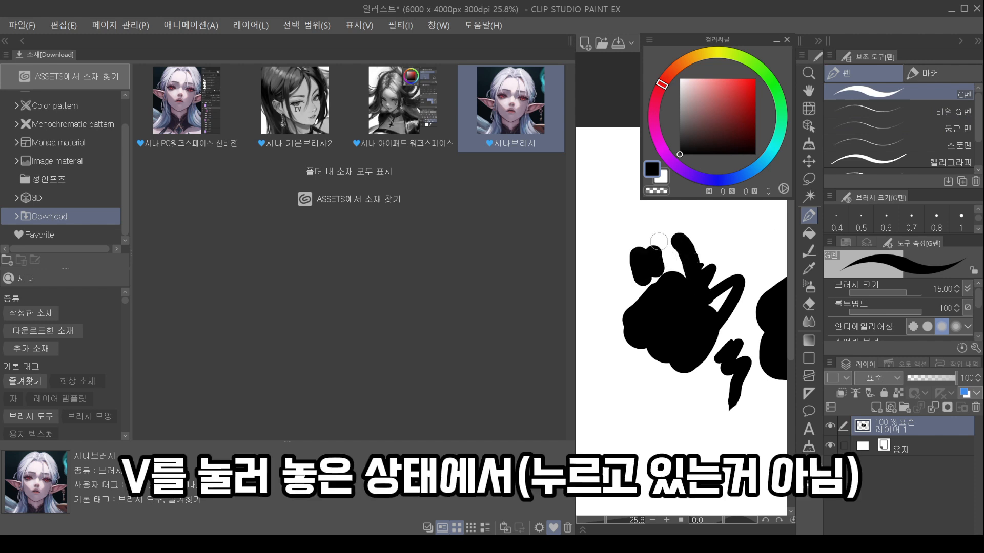
mouse_move(659, 240)
mouse_down()
mouse_move(683, 266)
mouse_move(657, 247)
mouse_move(620, 261)
mouse_move(630, 288)
mouse_up()
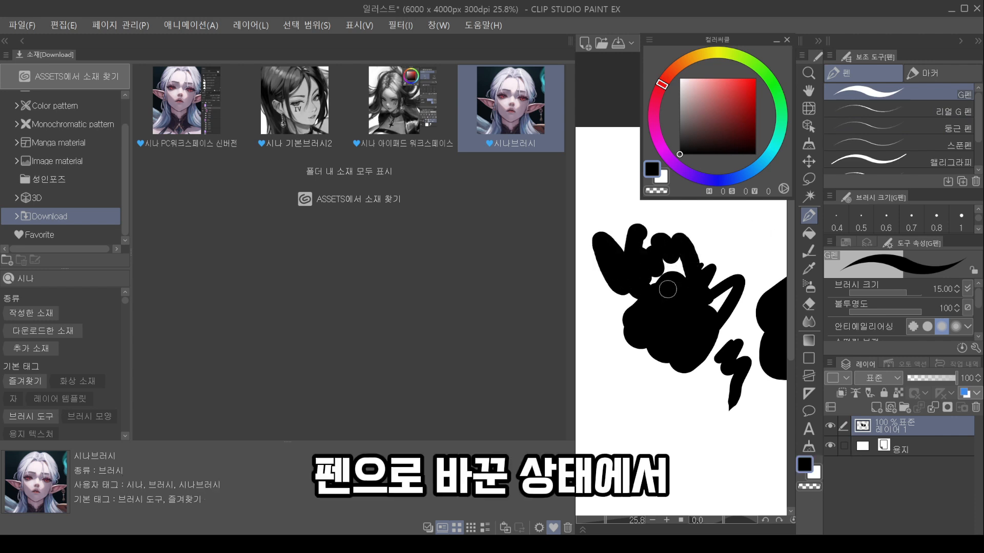
Add the downloaded 시나브러시 material to the pen sub tools and hide the material palette
mouse_move(510, 103)
mouse_down()
mouse_move(881, 169)
mouse_move(926, 159)
mouse_up()
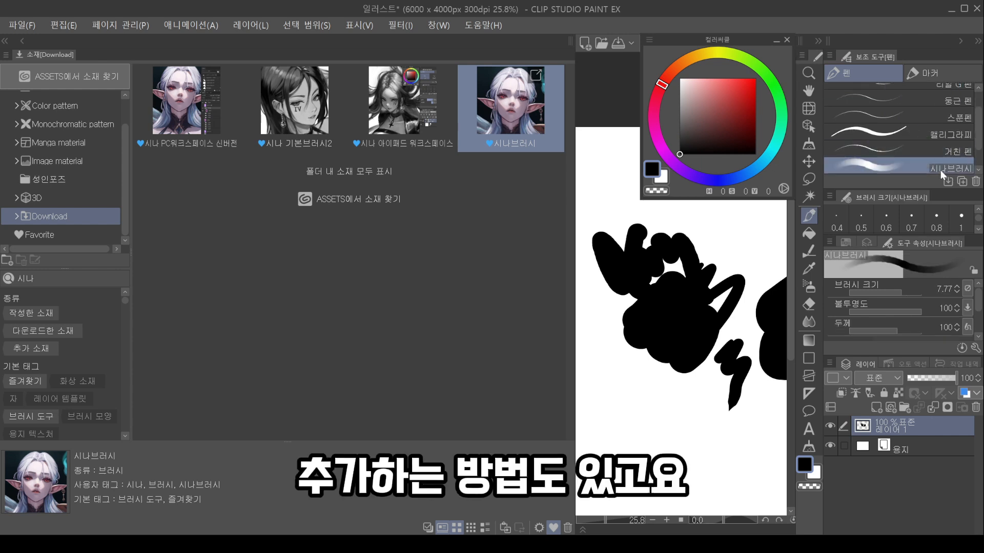
click(20, 42)
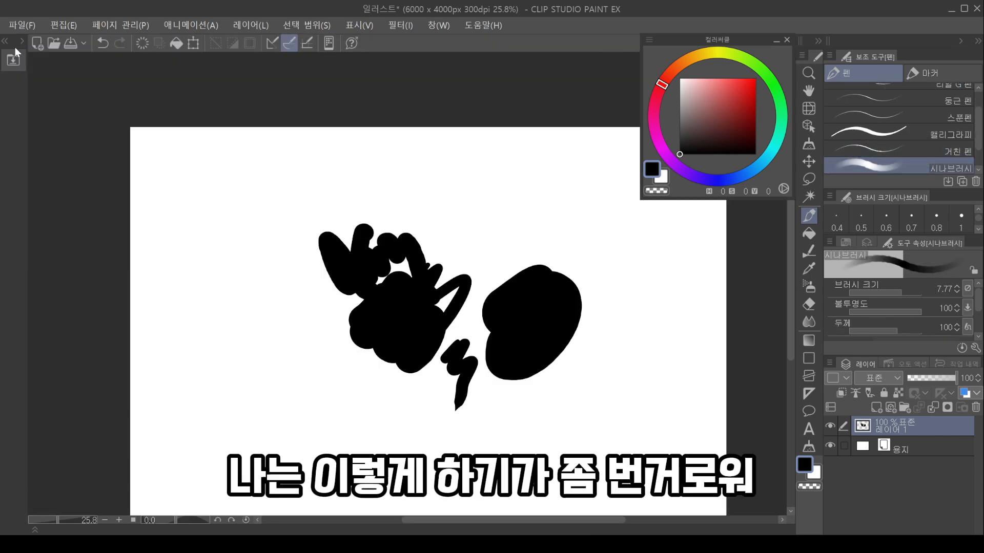
click(6, 44)
Add a second 시나브러시 to the pen sub tools through 보조 도구 추가, searching 시나 and filtering by 작성한 소재
scroll(902, 154, down, 2)
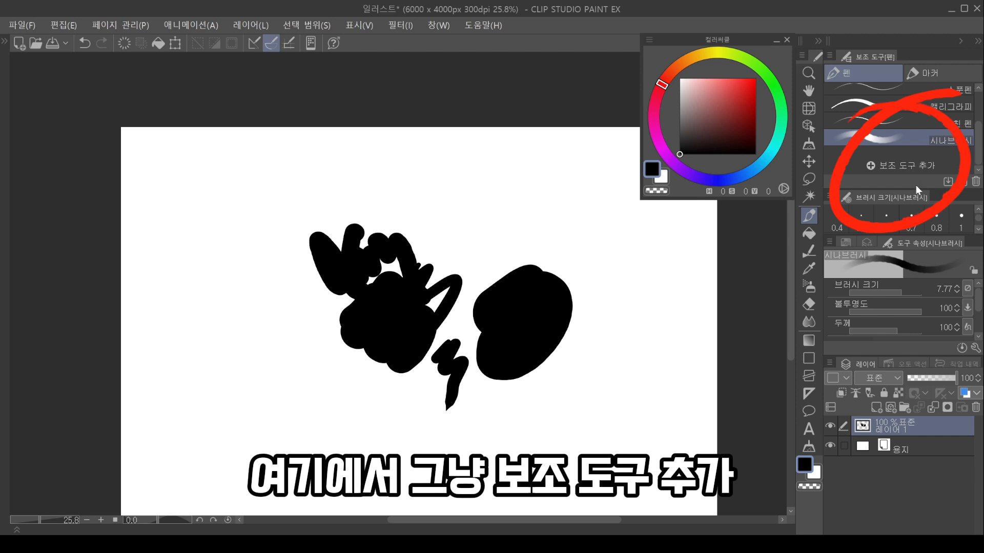
click(889, 170)
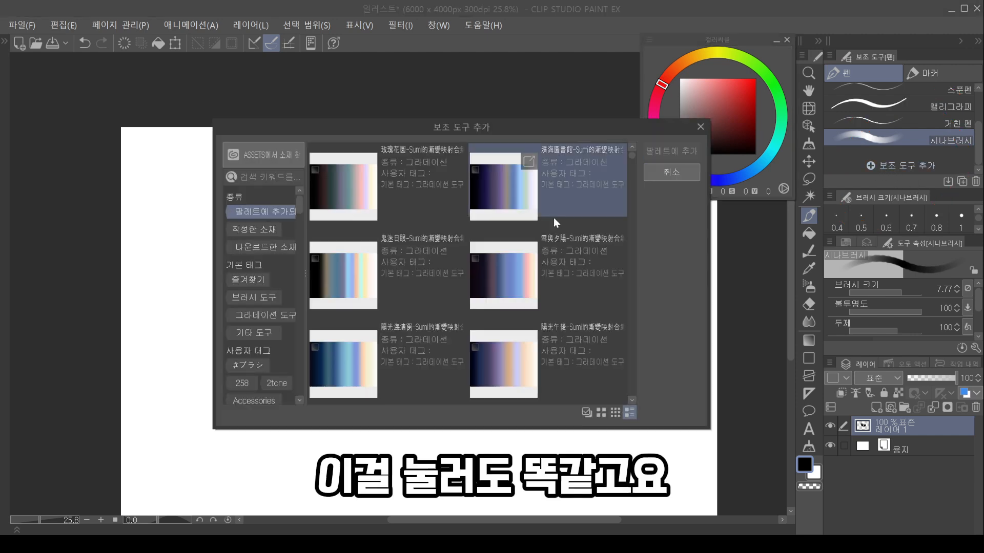
click(258, 245)
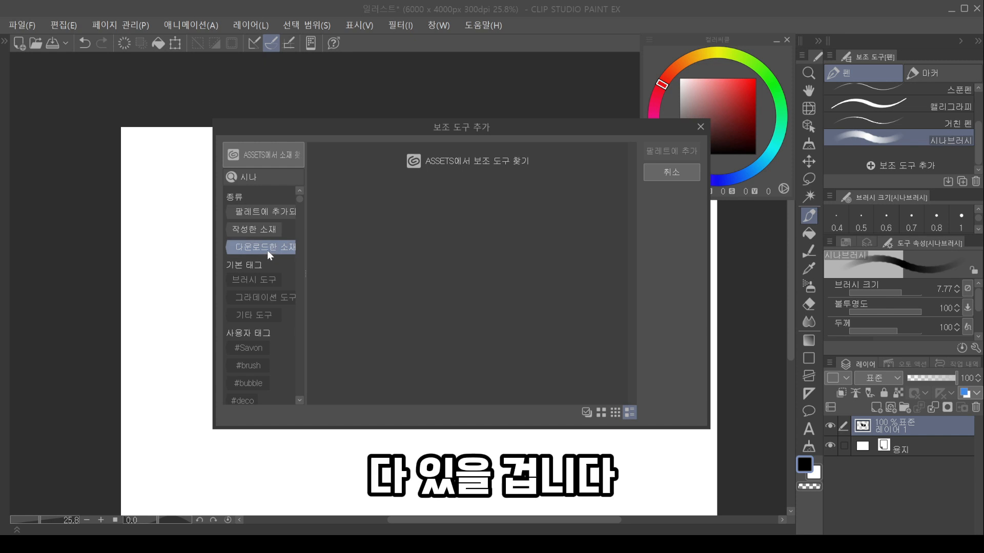
click(257, 227)
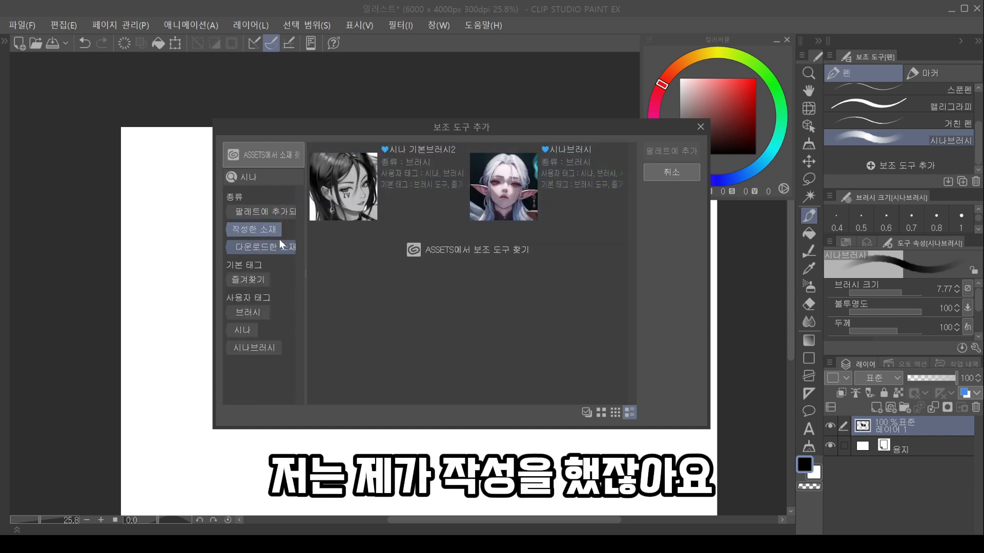
click(566, 207)
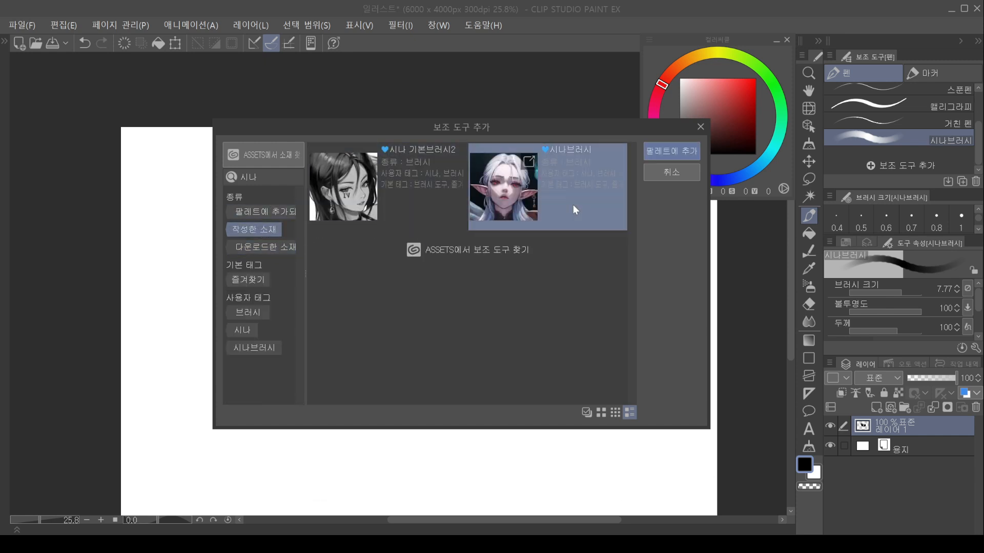
click(670, 152)
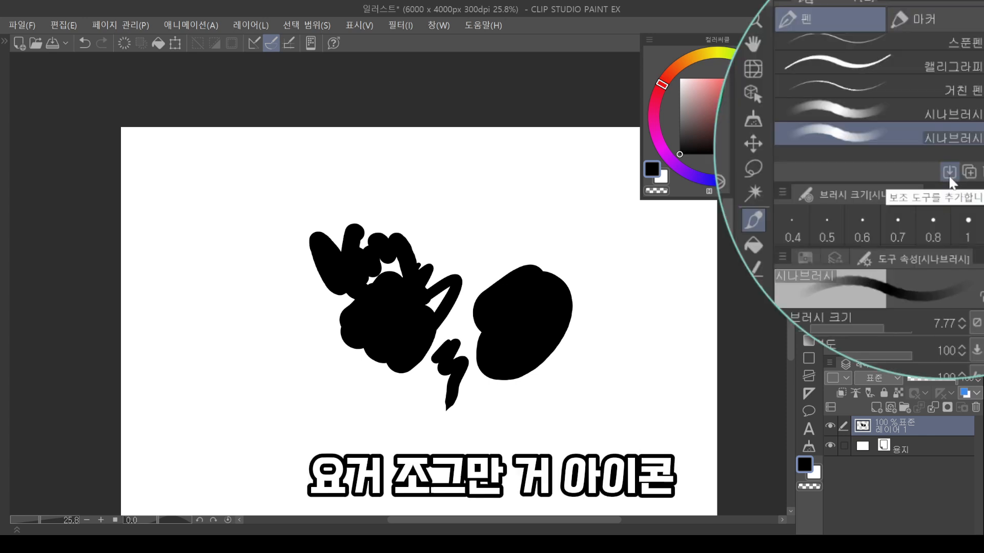
Add 시나 기본브러시2 to the pen sub tools from the materials filtered by 작성한 소재
click(948, 182)
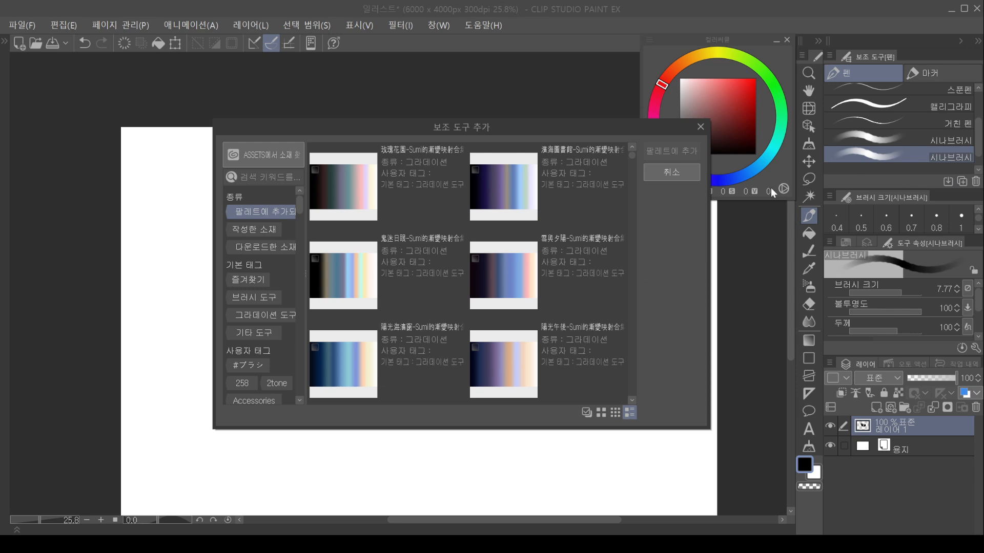
click(287, 211)
click(256, 229)
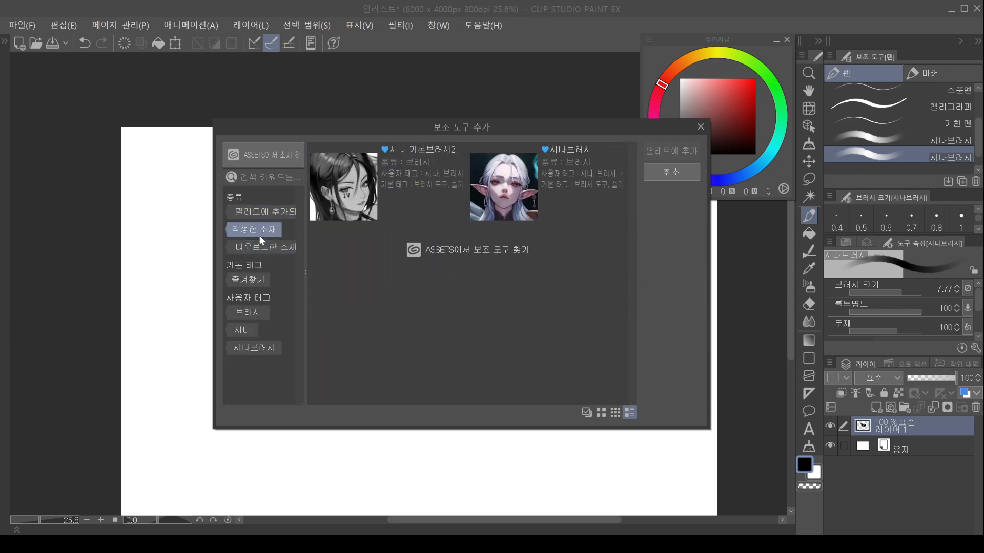
click(275, 248)
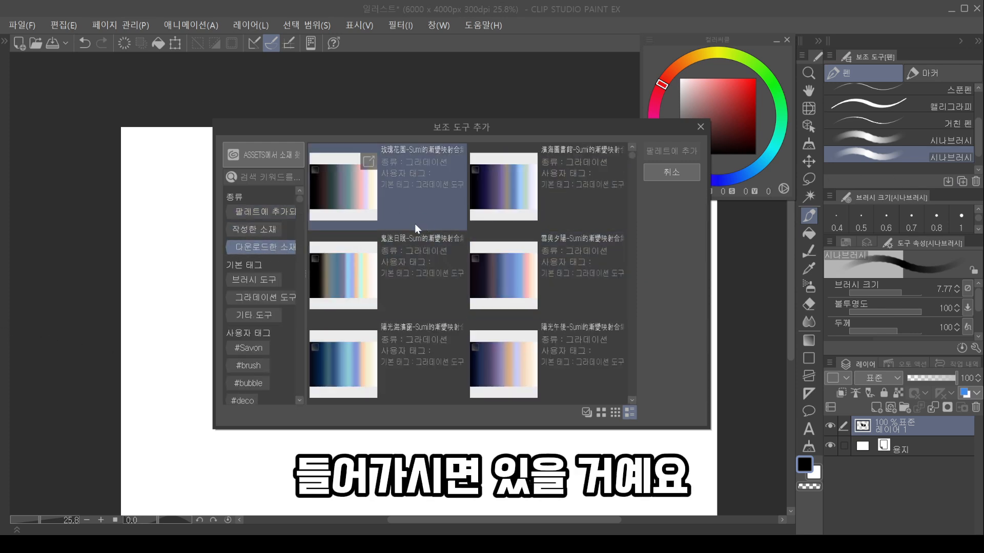
click(262, 231)
click(514, 201)
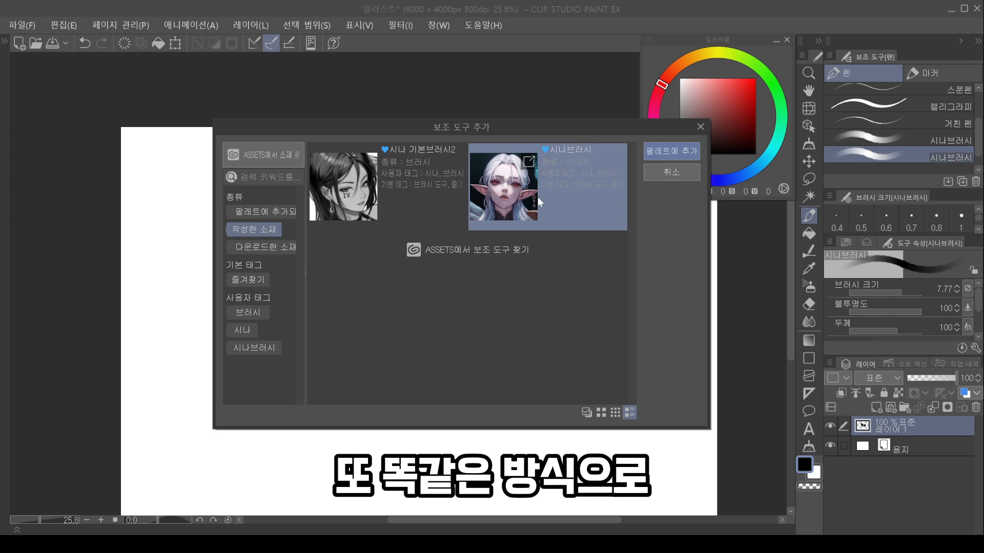
click(430, 192)
click(658, 151)
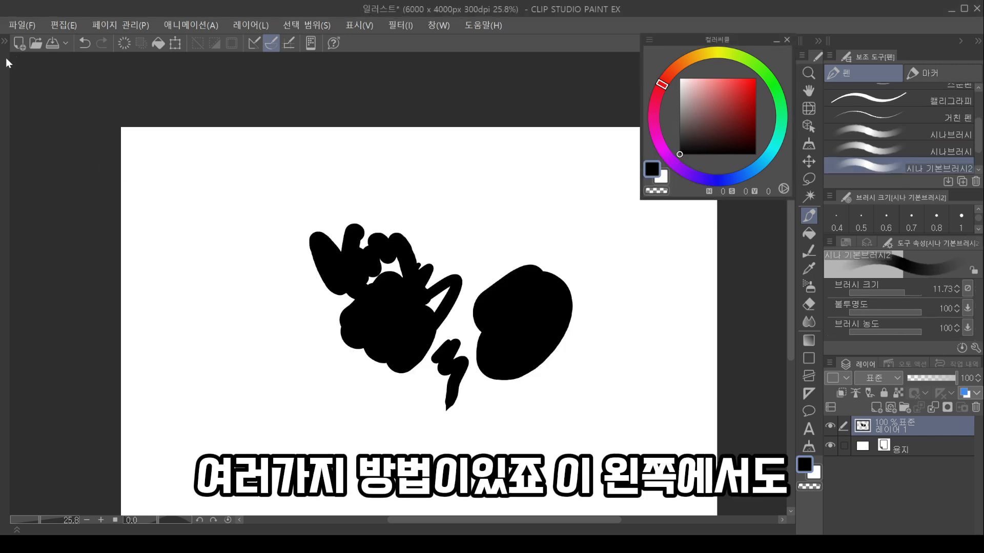
click(5, 42)
click(6, 42)
scroll(917, 164, down, 2)
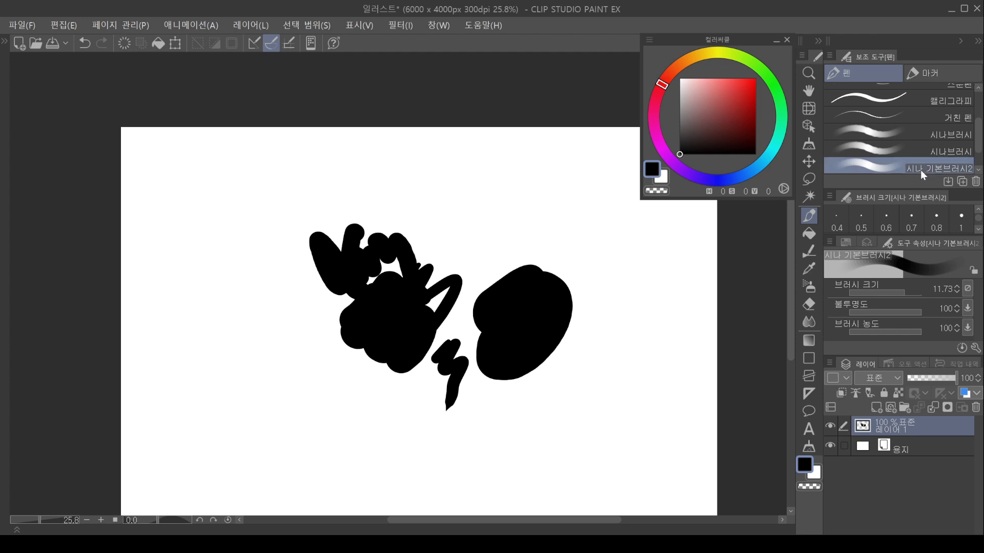
click(900, 168)
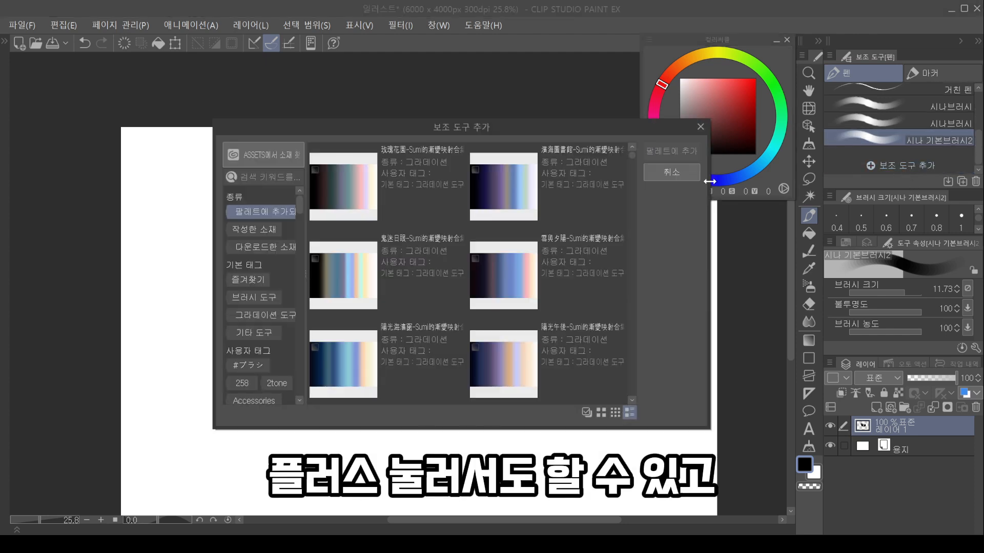
click(686, 176)
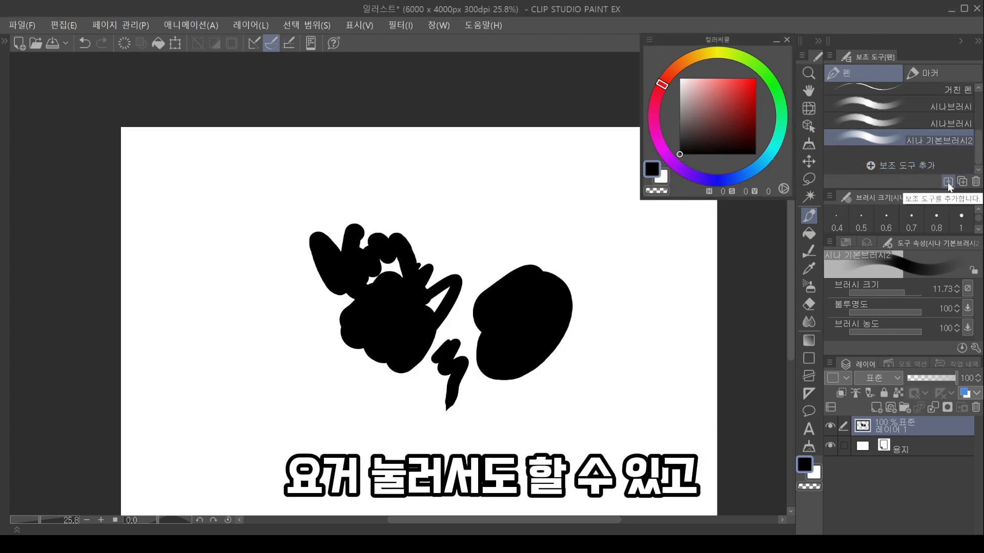
Select 시나브러시 among the pen sub tools and enlarge its brush size to 50
click(944, 124)
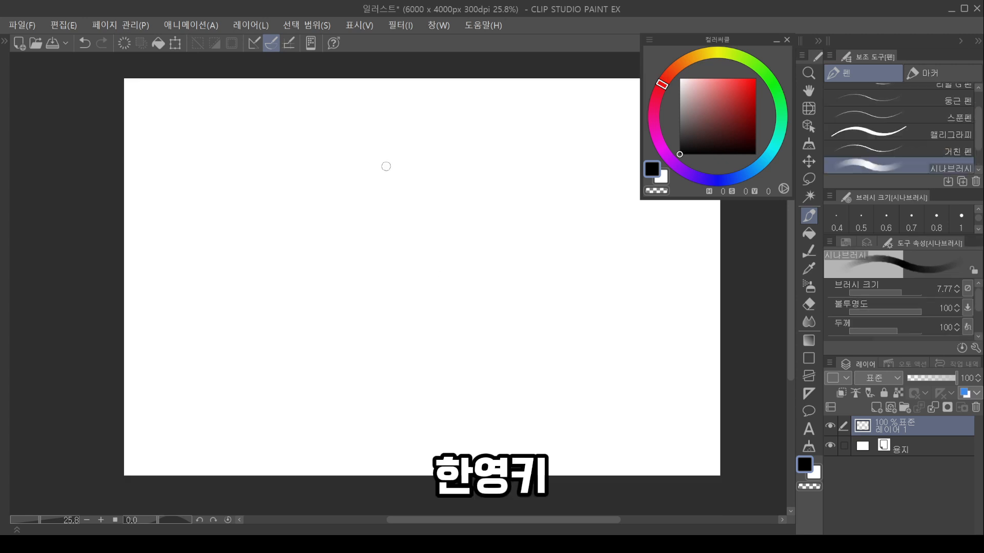
drag(368, 312, 376, 314)
key(])
key(])
key(])
key(])
key(])
key(])
key(])
key(])
key(])
key(])
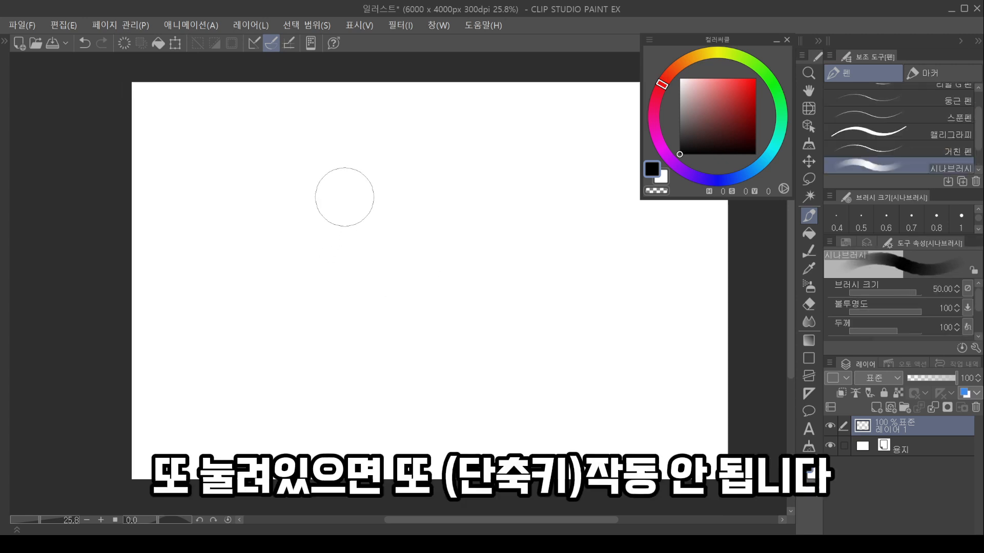
Try vertical 시나브러시 strokes on the blank canvas at sizes 50 and 30, undoing each attempt
drag(340, 202, 321, 278)
drag(328, 269, 308, 279)
key(ctrl+z)
key(bracketleft)
drag(308, 190, 298, 336)
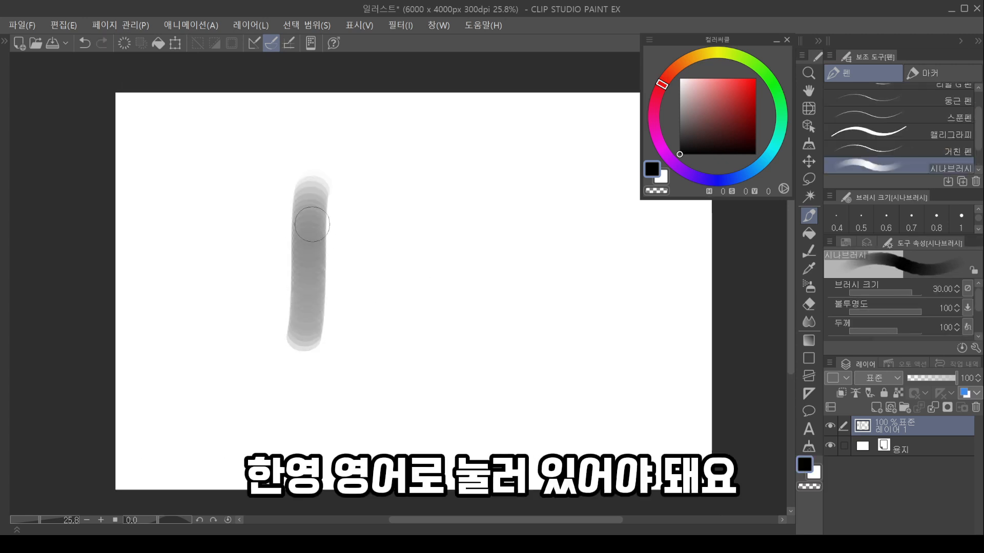
key(ctrl+z)
Set the brush size to 50 and paint overlapping semi-transparent 시나브러시 strokes across the upper part of the canvas
key(bracketright)
mouse_move(309, 182)
mouse_down()
mouse_move(302, 369)
mouse_move(313, 350)
mouse_up()
drag(302, 199, 296, 391)
drag(370, 198, 313, 336)
drag(412, 193, 493, 169)
mouse_move(505, 192)
mouse_down()
mouse_move(458, 308)
mouse_move(505, 352)
mouse_up()
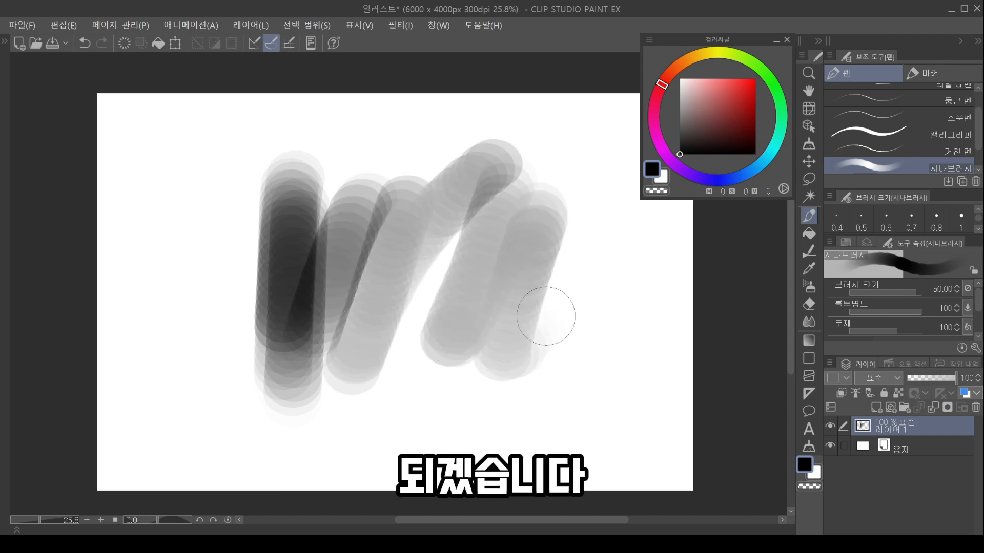
Add overlapping gray strokes across the lower part and both outer sides of the scribble
drag(583, 297, 557, 380)
mouse_move(442, 303)
mouse_down()
mouse_move(370, 361)
mouse_move(530, 282)
mouse_up()
drag(469, 376, 553, 280)
drag(207, 319, 252, 274)
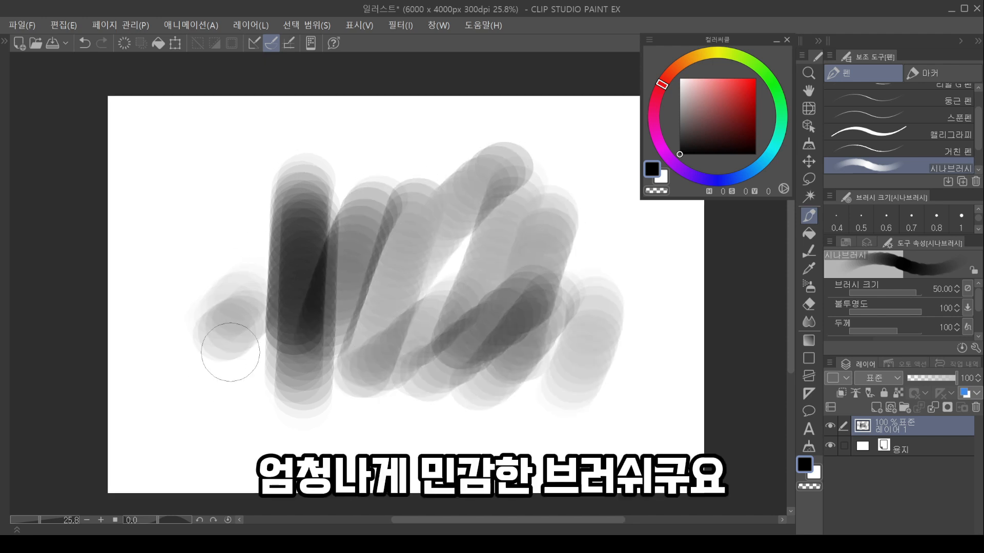
mouse_move(218, 375)
mouse_down()
mouse_move(248, 330)
mouse_move(215, 349)
mouse_up()
Paint a dense group of dark diagonal strokes with 시나브러시, reducing the brush size from 50 through 25 to 15
drag(297, 236, 231, 353)
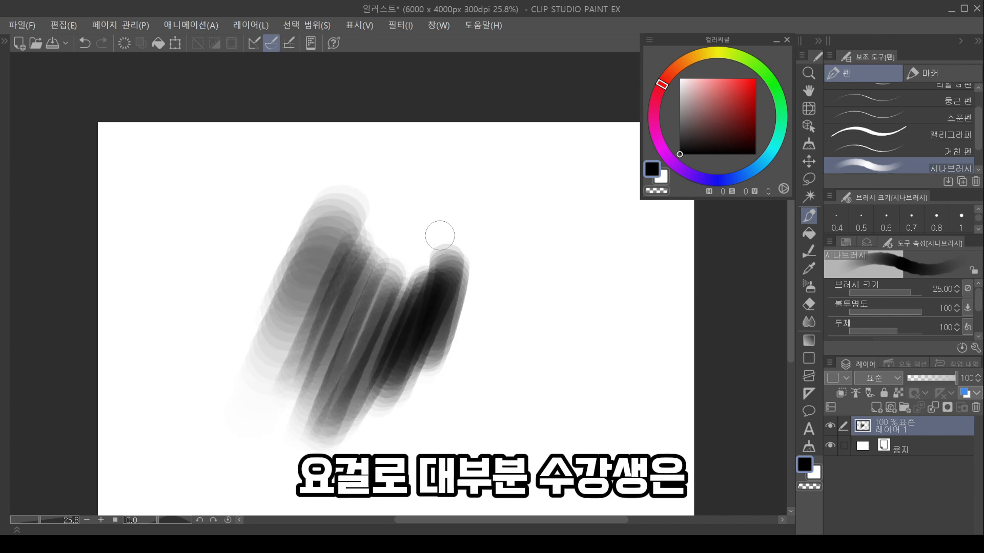
drag(446, 228, 441, 248)
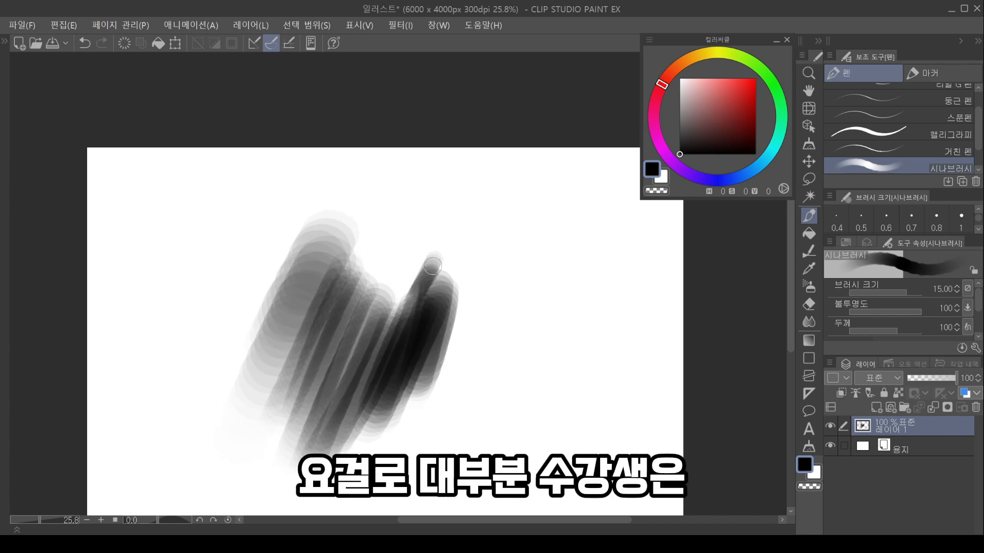
mouse_move(436, 252)
mouse_down()
mouse_move(410, 285)
mouse_move(414, 270)
mouse_move(392, 308)
mouse_up()
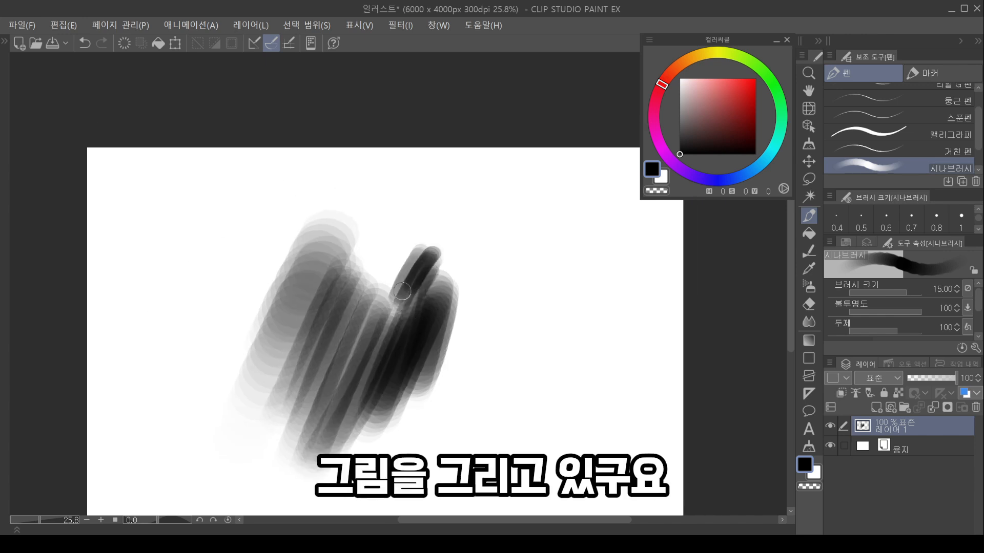
Draw thin curved pencil-like lines above the dark scribble with the brush size at 1.5
drag(399, 255, 429, 228)
key(bracketleft)
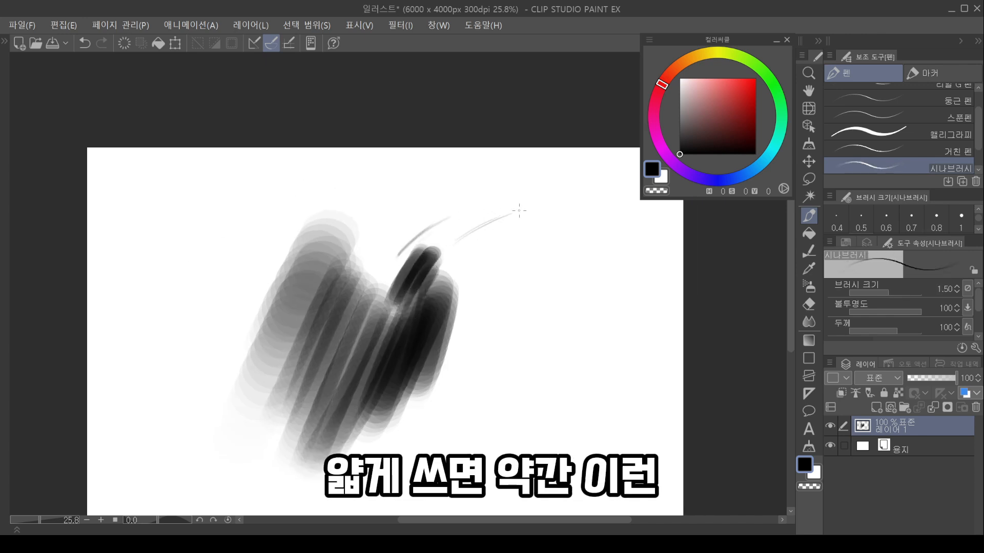
drag(528, 209, 465, 237)
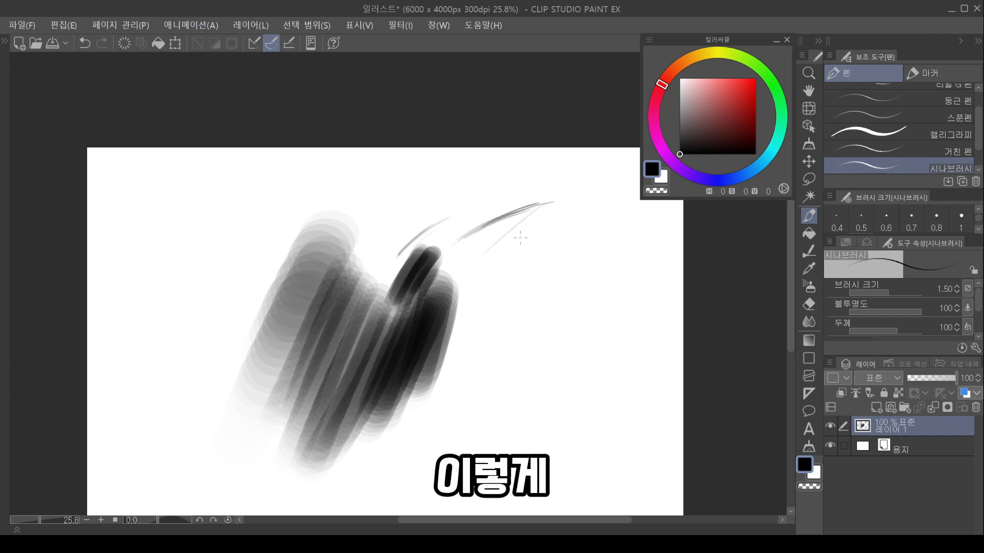
Enlarge the brush size to 15 and paint a diagonal stroke downward from the tip of the thin lines
key(bracketright)
key(bracketright)
key(bracketright)
key(bracketright)
key(bracketright)
key(bracketright)
key(bracketright)
key(bracketright)
key(bracketright)
key(bracketright)
key(bracketright)
key(bracketright)
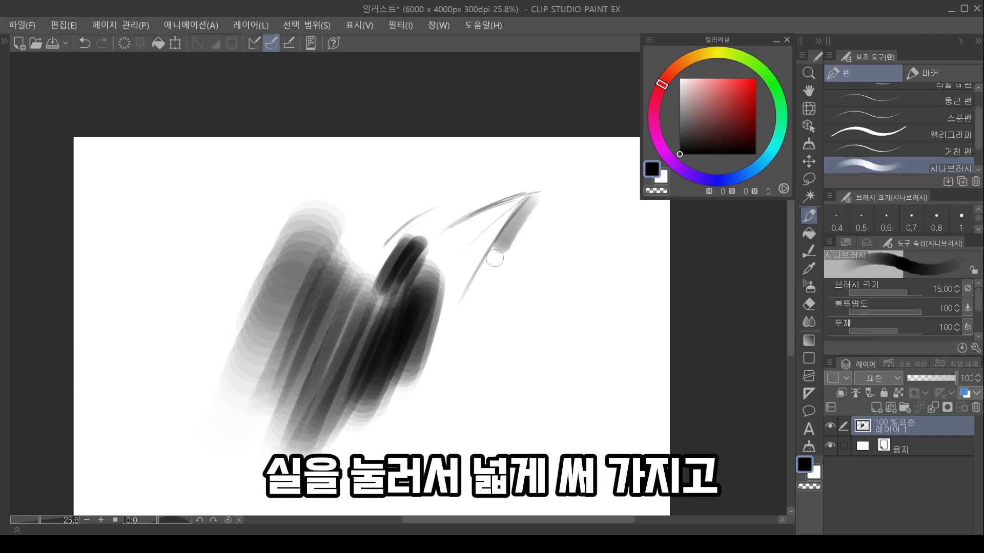
drag(533, 208, 450, 361)
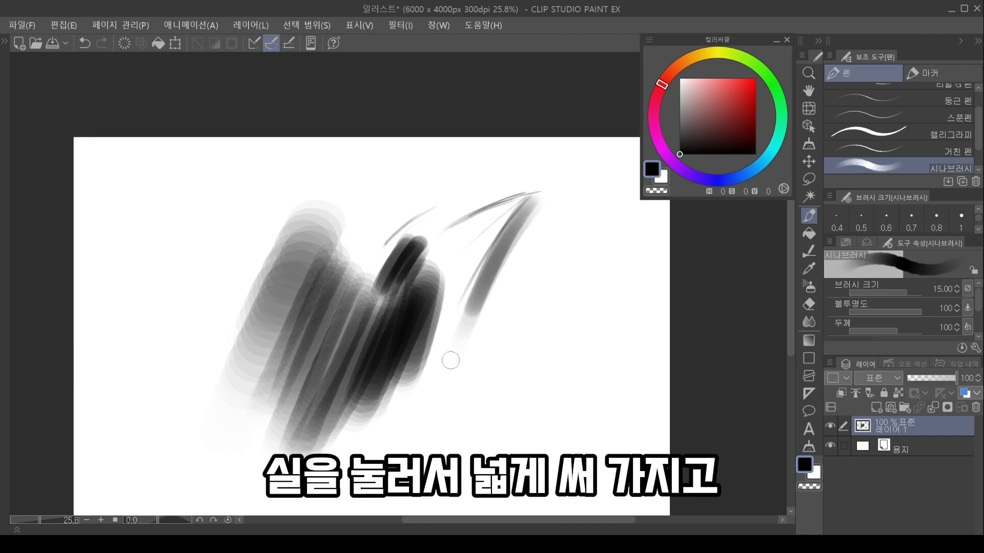
Enlarge the brush size to 25 and up to 60, and widen the diagonal stroke into a broad shaded shape
key(bracketright)
key(bracketright)
key(bracketright)
key(bracketright)
key(bracketright)
key(bracketright)
key(bracketright)
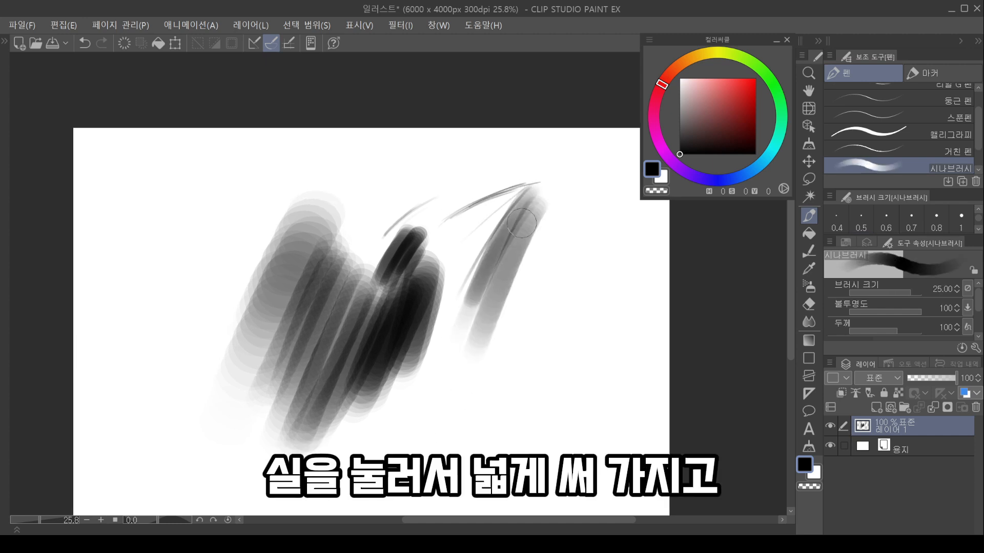
drag(538, 215, 500, 283)
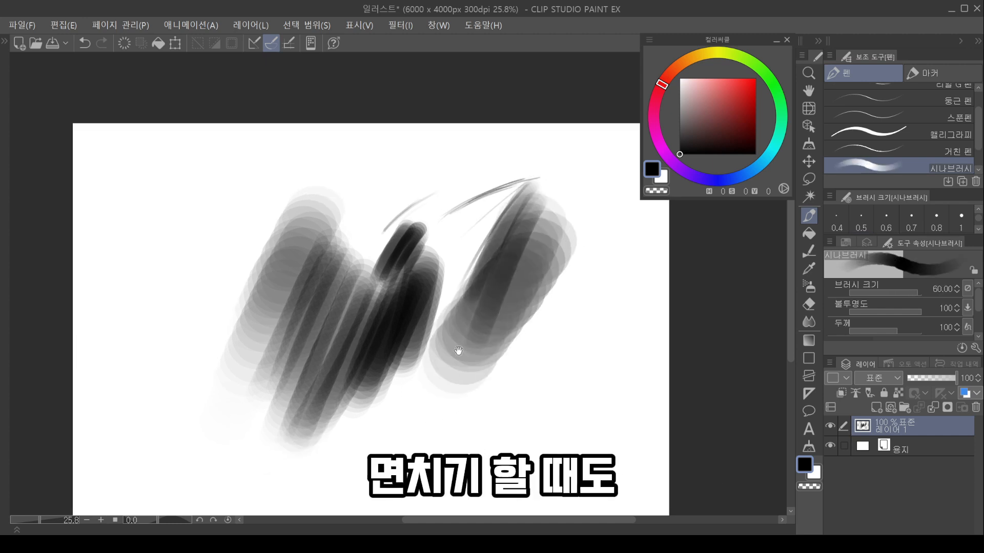
mouse_move(456, 345)
mouse_down()
mouse_move(551, 260)
mouse_move(457, 403)
mouse_move(447, 385)
mouse_move(416, 406)
mouse_move(460, 343)
mouse_up()
Reduce the brush size and darken the inner edge of the broad shaded shape with diagonal strokes
key(bracketleft)
key(bracketleft)
key(bracketleft)
mouse_move(441, 365)
mouse_down()
mouse_move(518, 257)
mouse_move(478, 327)
mouse_move(494, 343)
mouse_move(517, 316)
mouse_move(471, 356)
mouse_move(509, 272)
mouse_up()
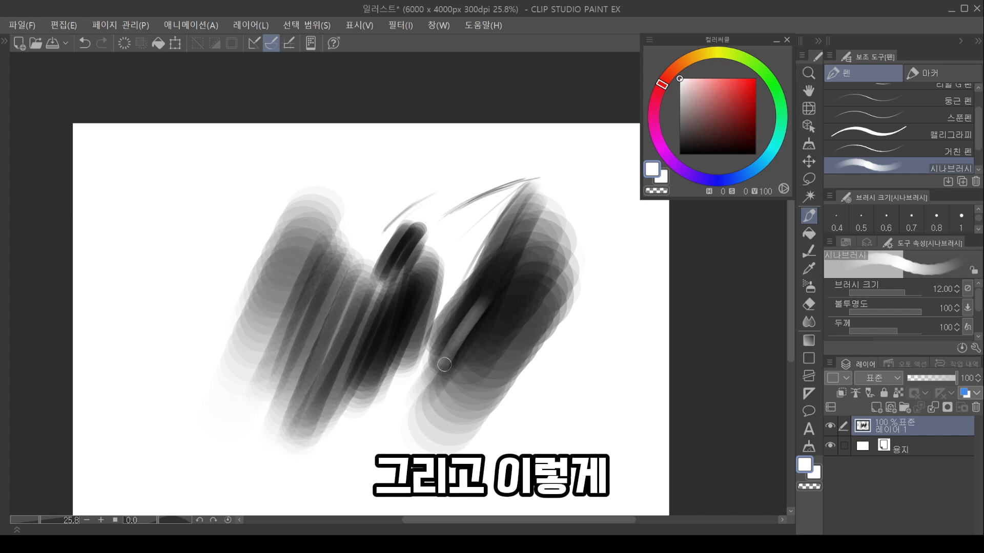
Blend sampled gray tones into the dark part of the broad shape at brush size 12, and set the drawing color to black
alt+click(499, 287)
alt+click(494, 343)
alt+click(487, 307)
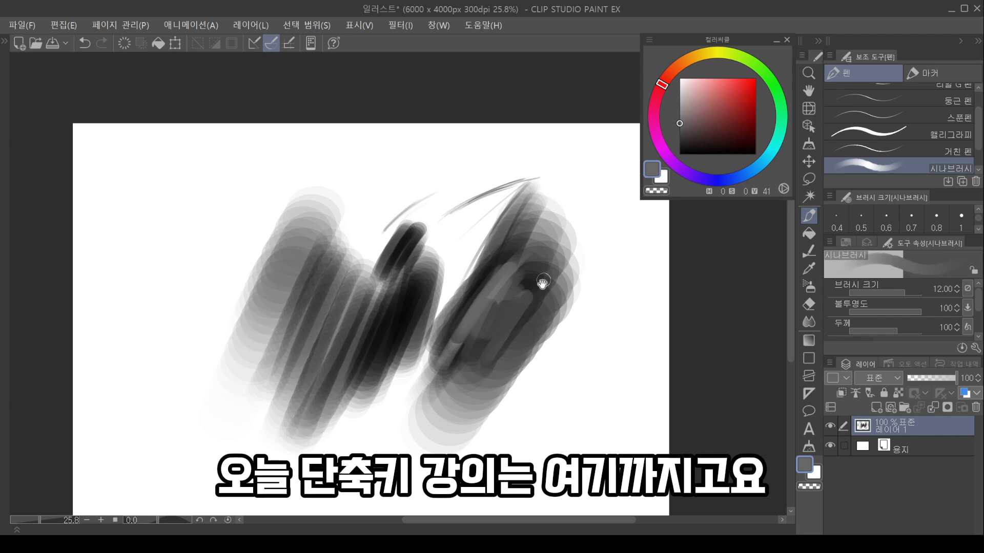
drag(544, 330, 556, 288)
click(684, 154)
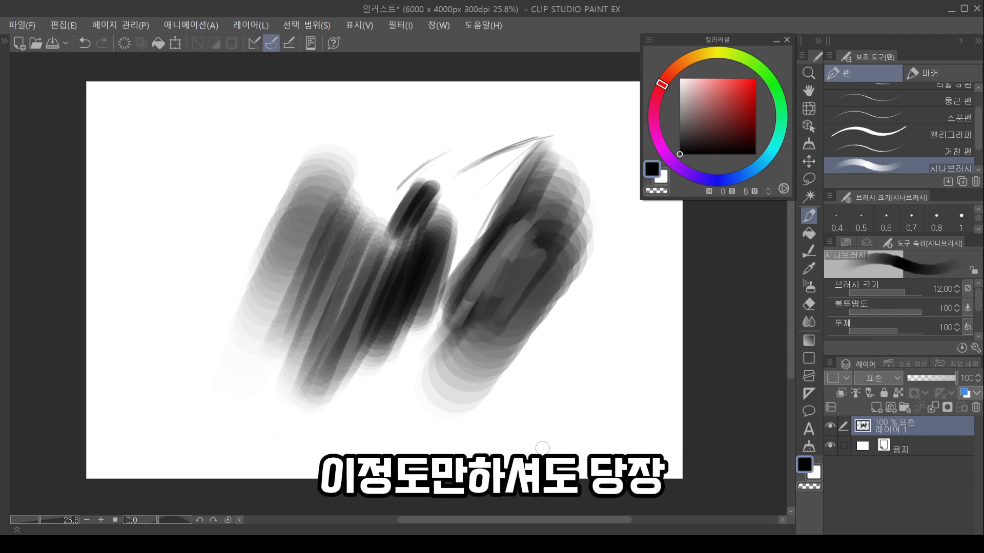